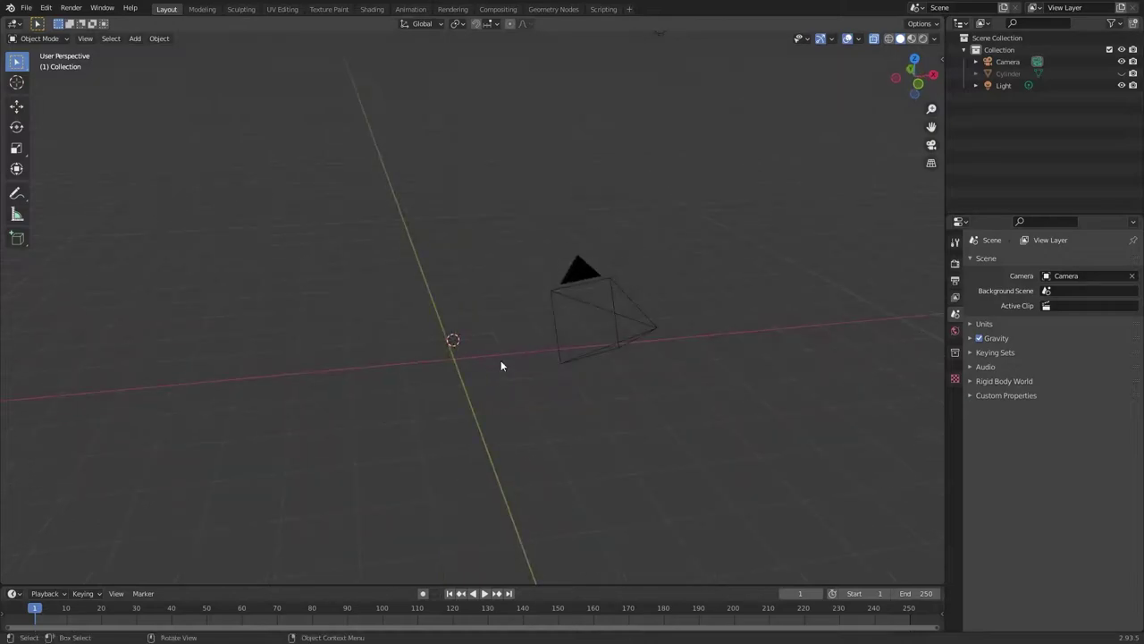
Add a cube, shrink it, and flatten it into a thin slab.
key("shift+a")
left_click(506, 363)
middle_click_drag(506, 363, 600, 426)
key("s")
left_click(509, 371)
scroll(509, 371, "up", 6)
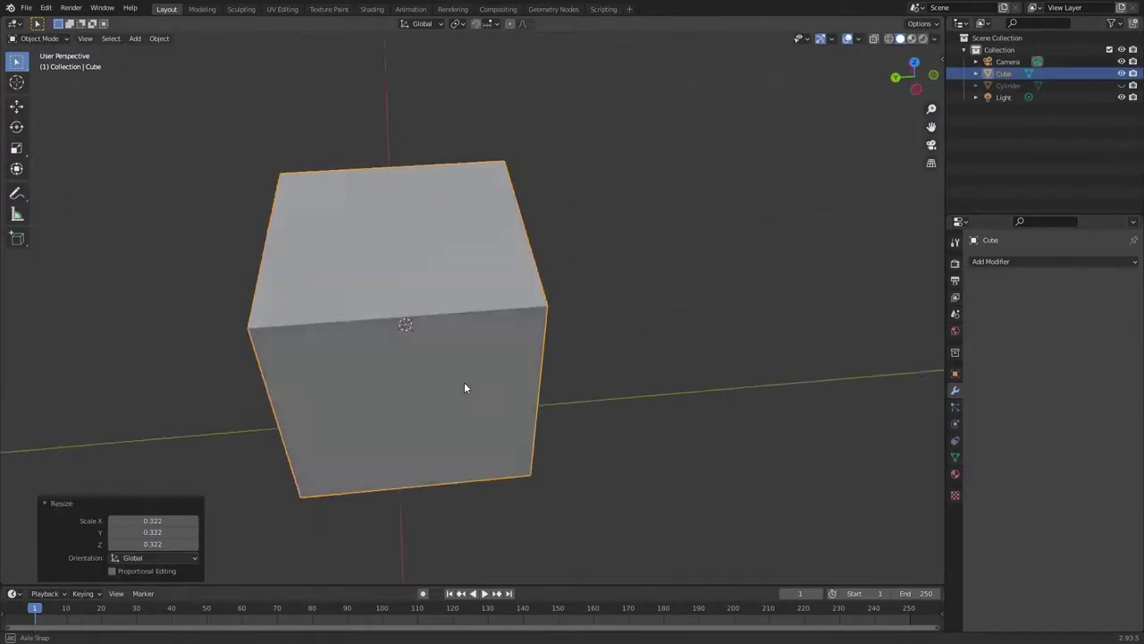
key("s")
mouse_move(464, 388)
middle_mouse_down()
mouse_move(473, 384)
mouse_move(461, 340)
middle_mouse_up()
key("y")
left_click(420, 358)
Loop cut the slab through the middle and delete its left half.
key("Tab")
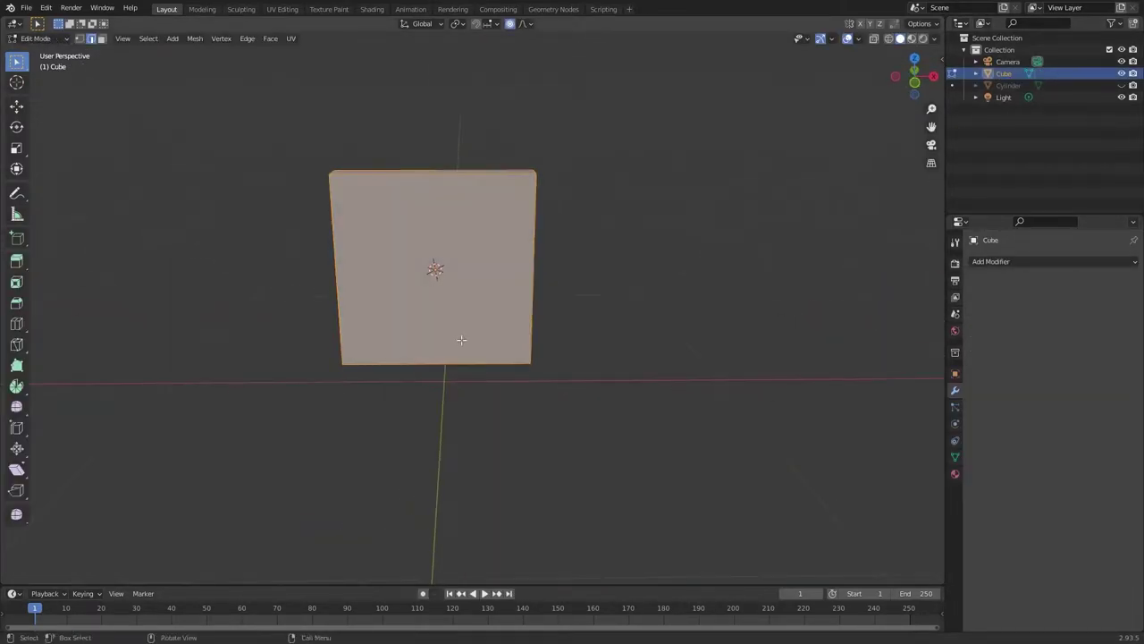
key("ctrl+r")
left_click(462, 340)
key("x")
left_click(356, 263)
Add a Mirror modifier to restore the missing half of the slab.
key("a")
left_click(1055, 261)
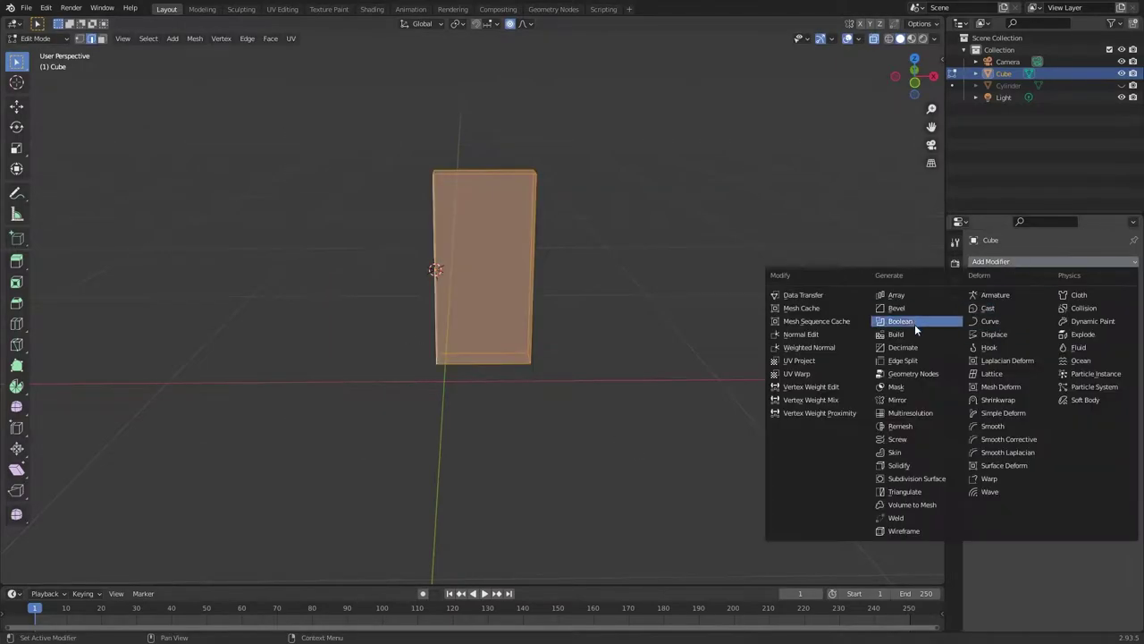
left_click(897, 400)
middle_click_drag(896, 400, 455, 325)
Add a loop cut near the slab's end and move edge loops to chamfer the corners.
left_click(551, 204)
mouse_move(551, 204)
middle_mouse_down()
mouse_move(574, 402)
mouse_move(626, 402)
mouse_move(602, 421)
mouse_move(552, 258)
mouse_move(651, 378)
mouse_move(423, 187)
mouse_move(447, 283)
mouse_move(319, 357)
middle_mouse_up()
key("g")
key("z")
left_click(582, 406)
key("g")
left_click(635, 403)
Leave Edit Mode and add a cylinder to the scene.
key("Tab")
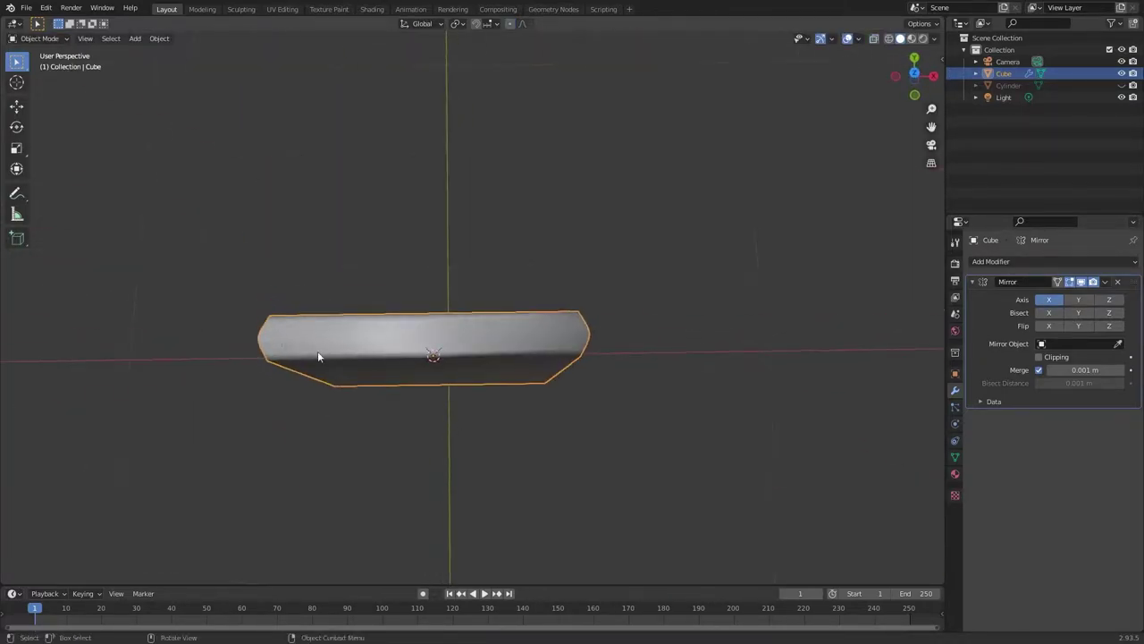
key("shift+a")
left_click(403, 462)
Set the cylinder depth to 0.39 m and slide it along Y in top view.
left_click_drag(54, 478, 90, 478)
key("KP_7")
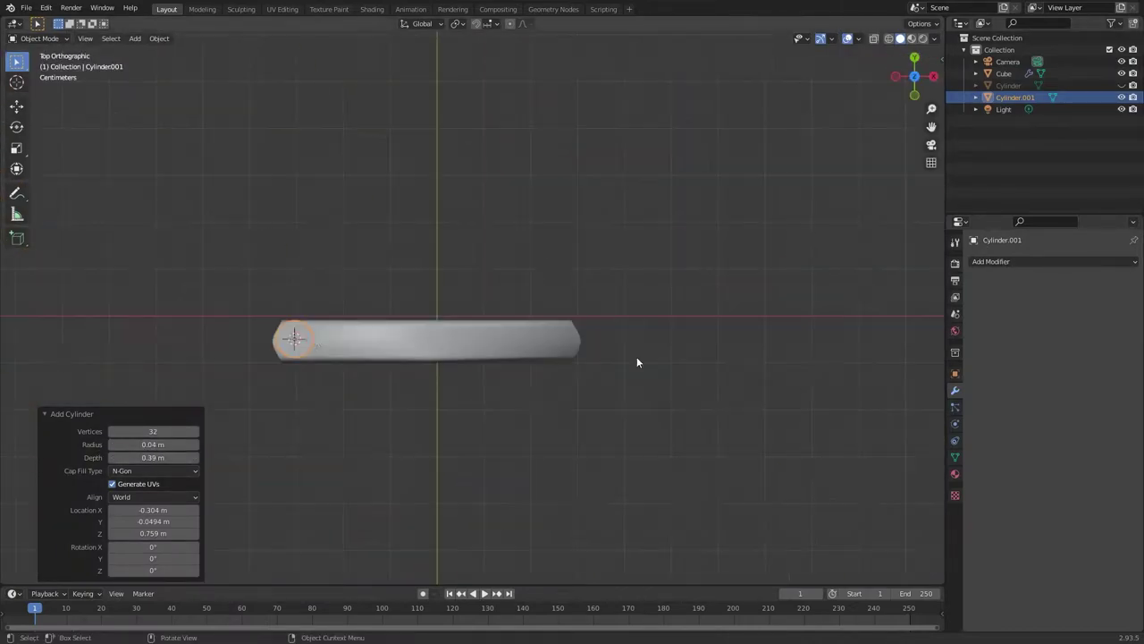
scroll(637, 356, "up", 3)
key("g")
key("y")
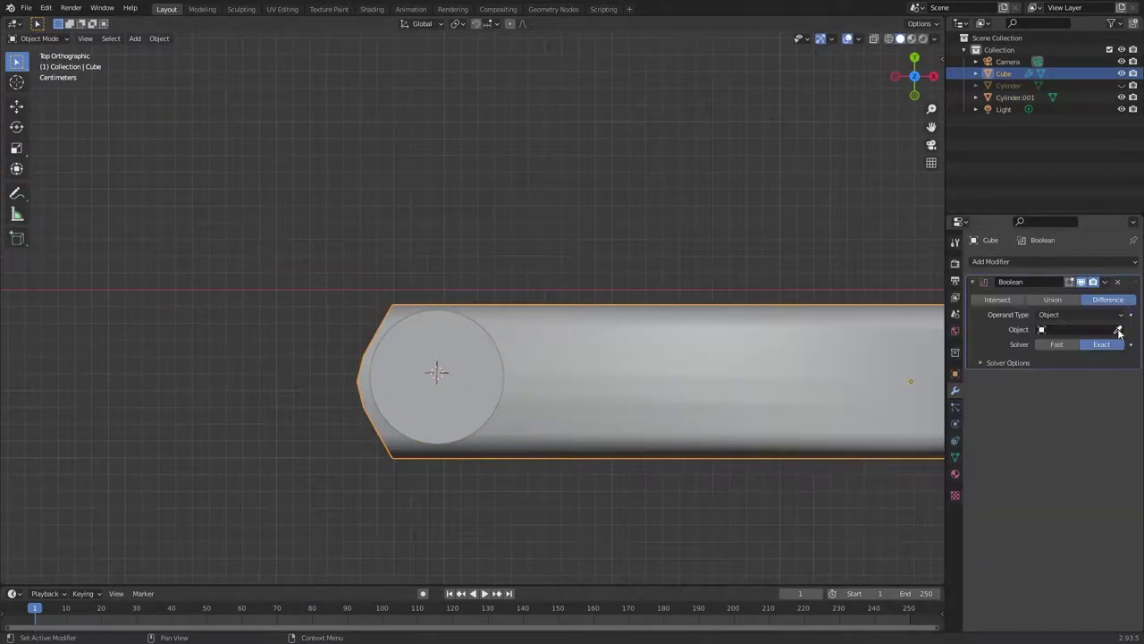
Set up a Boolean Difference on the slab using the cylinder as the cutter.
mouse_move(679, 403)
middle_mouse_down()
mouse_move(720, 454)
mouse_move(636, 402)
middle_mouse_up()
key("Tab")
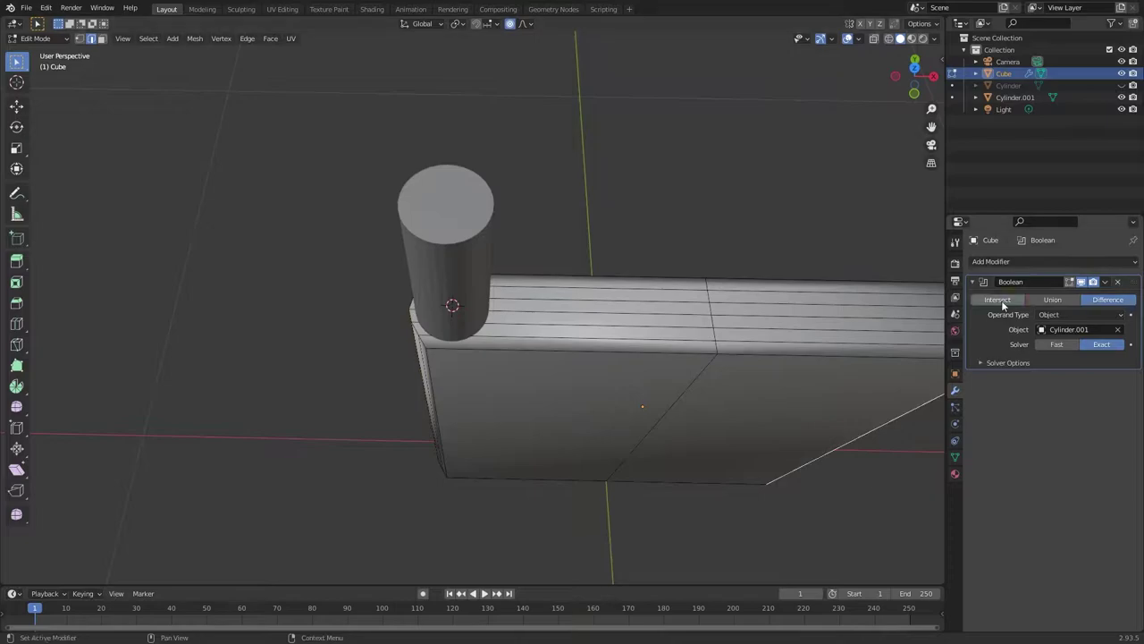
left_click(998, 300)
key("Tab")
key("Tab")
key("Tab")
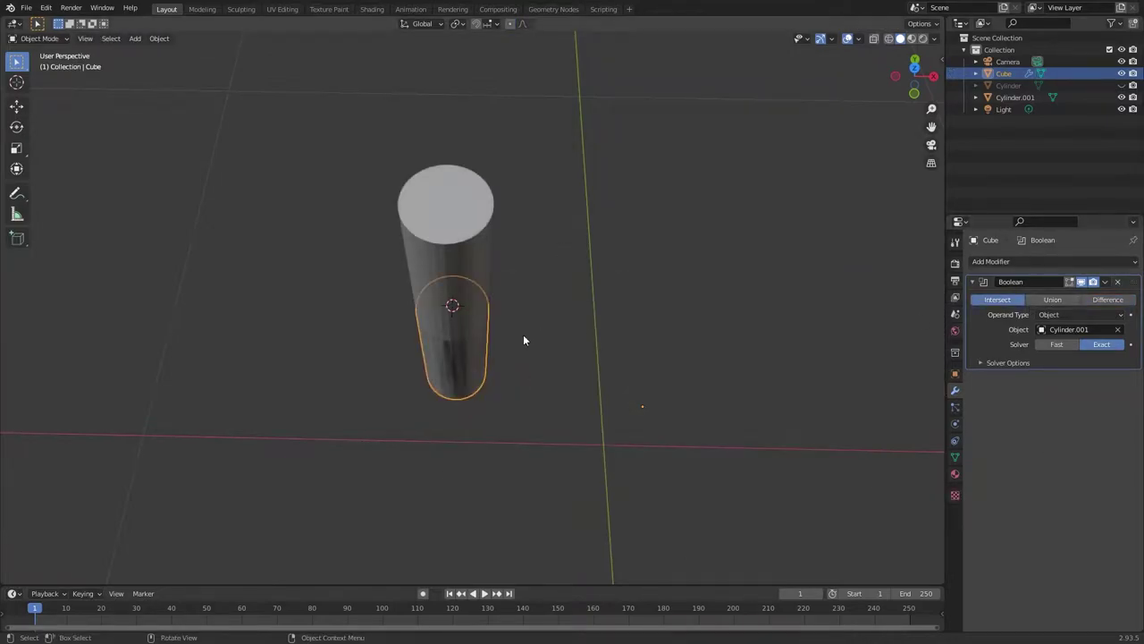
key("ctrl+z")
key("Tab")
Add 11 evenly spaced loop cuts across the slab.
key("ctrl+r")
scroll(527, 358, "up", 20)
scroll(533, 355, "up", 12)
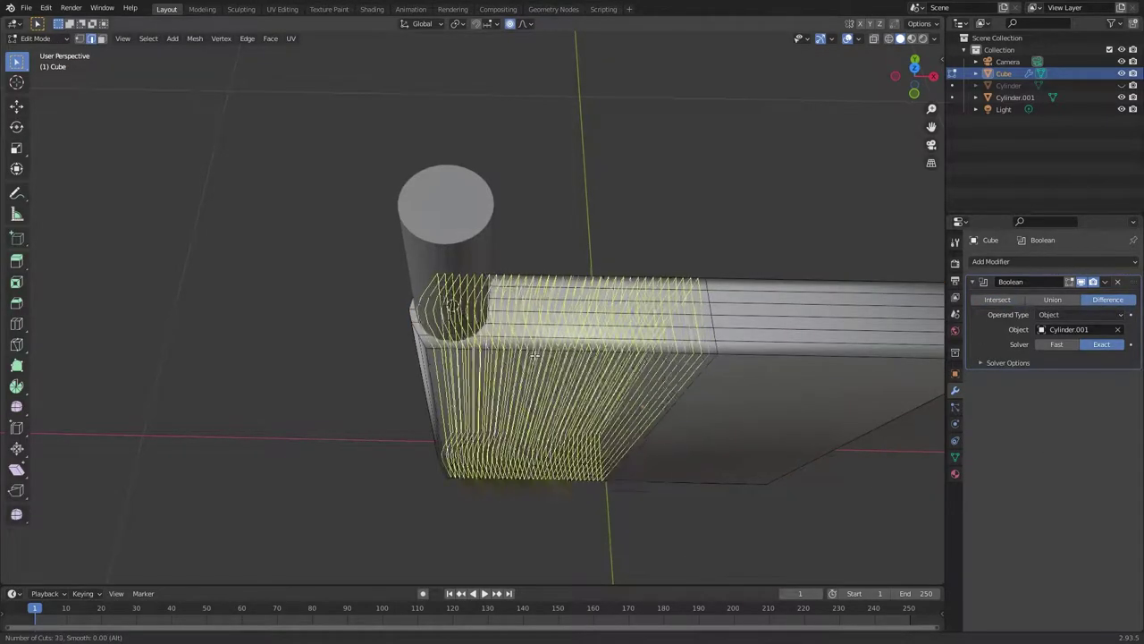
scroll(535, 356, "down", 20)
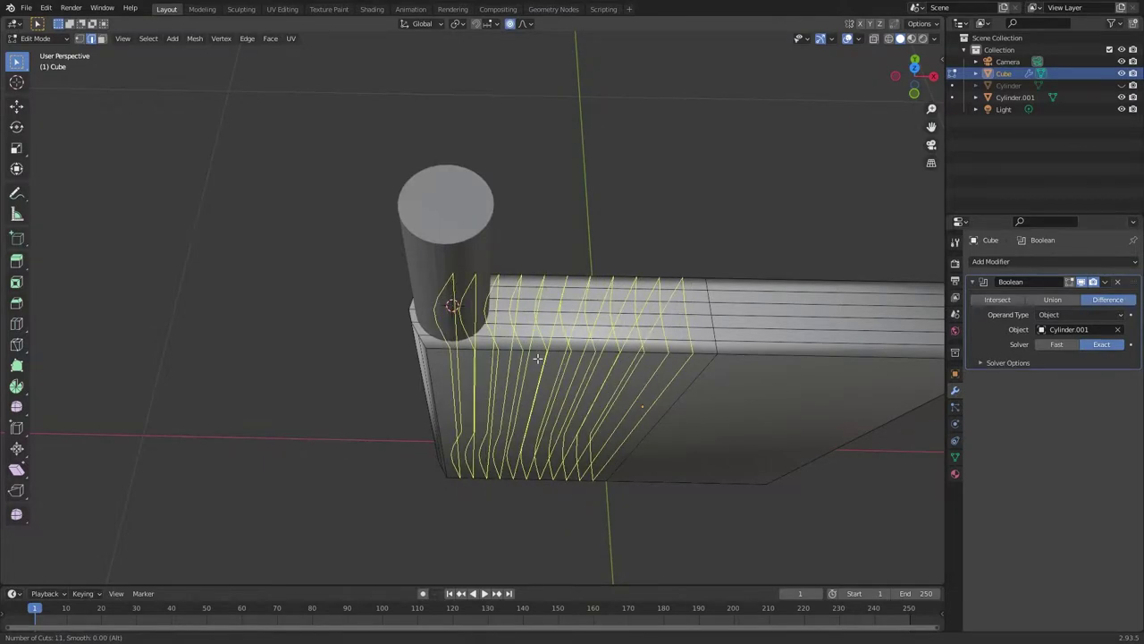
left_click(537, 358)
right_click(538, 357)
key("ctrl+r")
right_click(774, 371)
mouse_move(554, 339)
middle_mouse_down()
mouse_move(527, 269)
mouse_move(506, 251)
middle_mouse_up()
key("Tab")
Apply the Boolean hole and delete the cutter cylinder.
key("ctrl+a")
left_click(466, 327)
key("Delete")
scroll(472, 407, "up", 3)
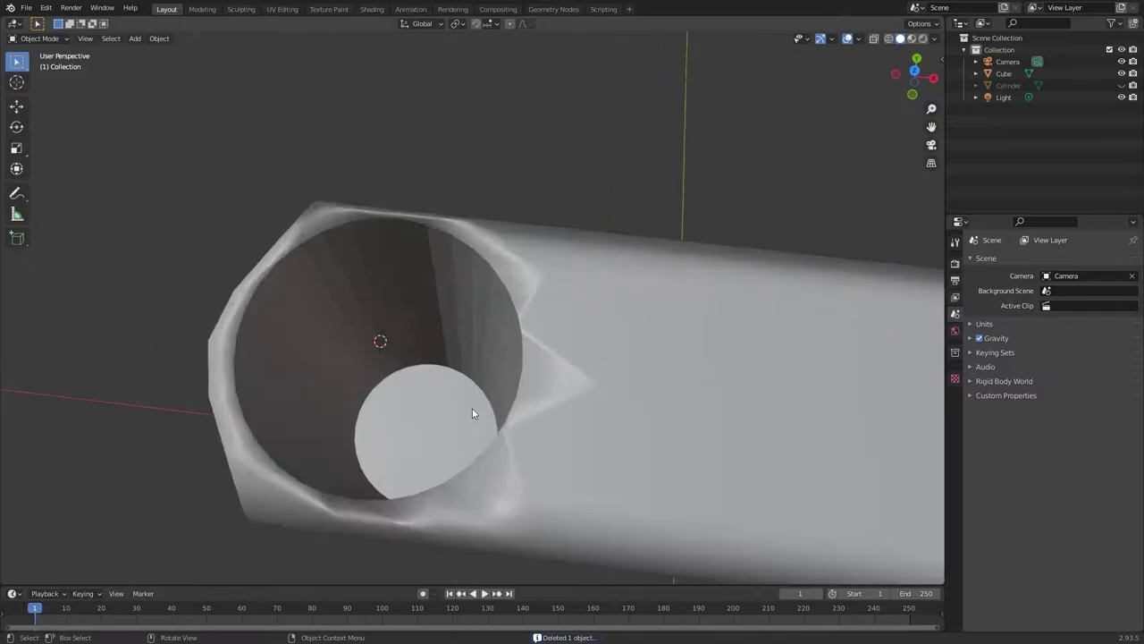
Add a Subdivision modifier set to Simple on the slab.
key("ctrl+4")
left_click(1095, 300)
scroll(534, 317, "down", 5)
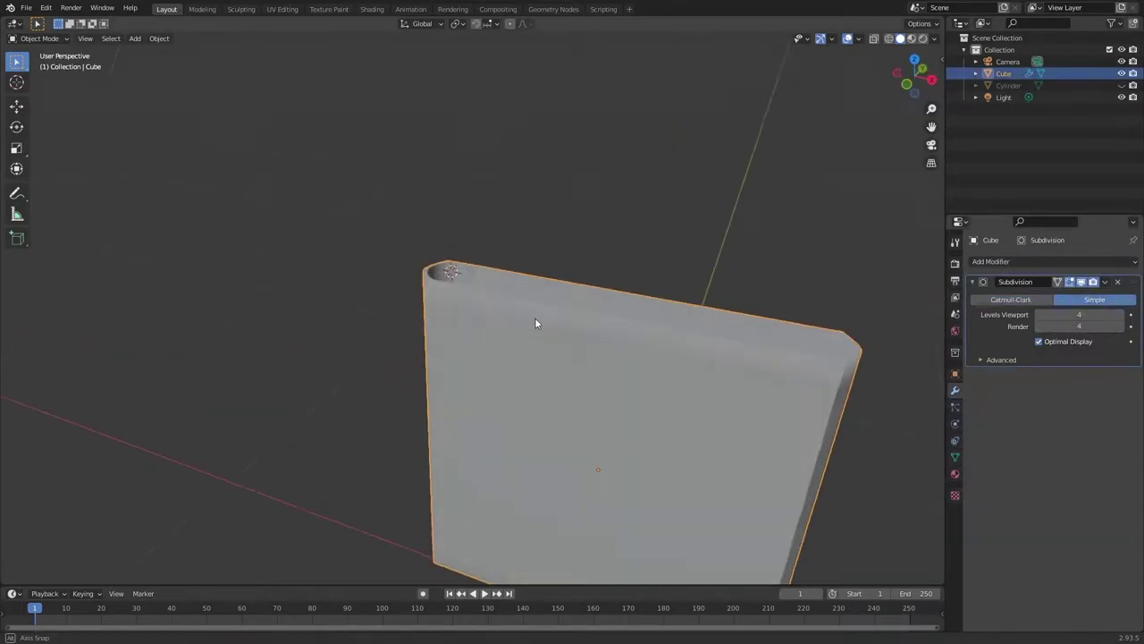
mouse_move(535, 318)
middle_mouse_down()
mouse_move(743, 404)
mouse_move(676, 449)
mouse_move(644, 444)
middle_mouse_up()
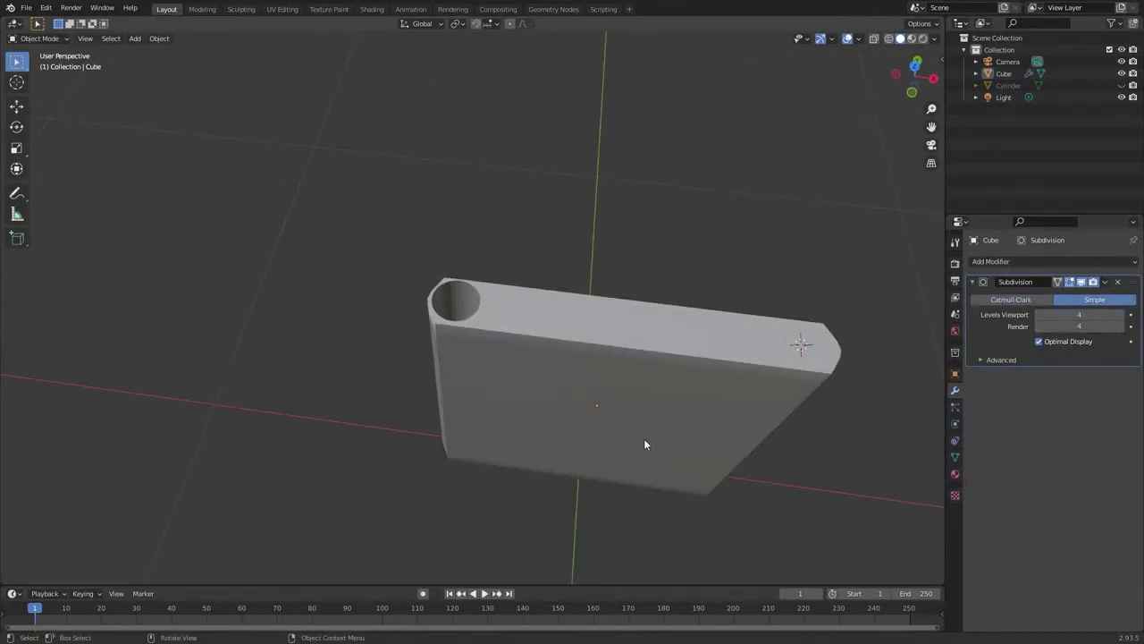
Add a new small cylinder with radius 0.027 m near the slab's right end.
key("shift+s")
key("shift+a")
left_click(693, 463)
mouse_move(161, 445)
left_mouse_down()
mouse_move(174, 447)
mouse_move(121, 452)
left_mouse_up()
key("KP_7")
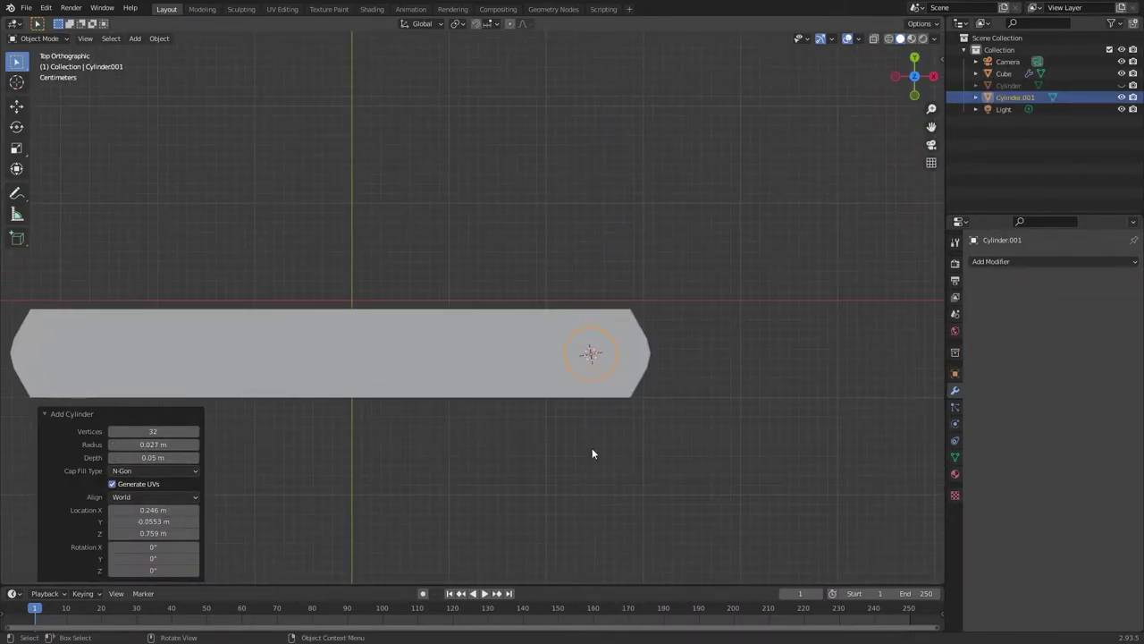
Stretch half of the cylinder's vertices to form a pill shape.
key("KP_1")
key("Tab")
left_click_drag(590, 262, 544, 174)
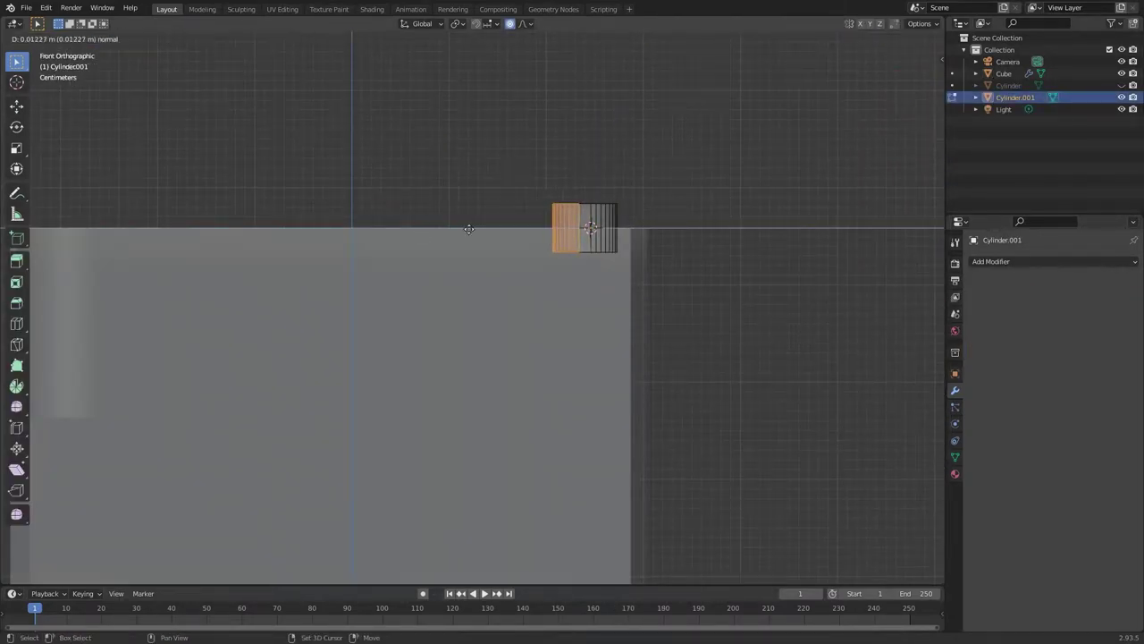
left_click(469, 229)
middle_click_drag(469, 229, 536, 268)
key("Tab")
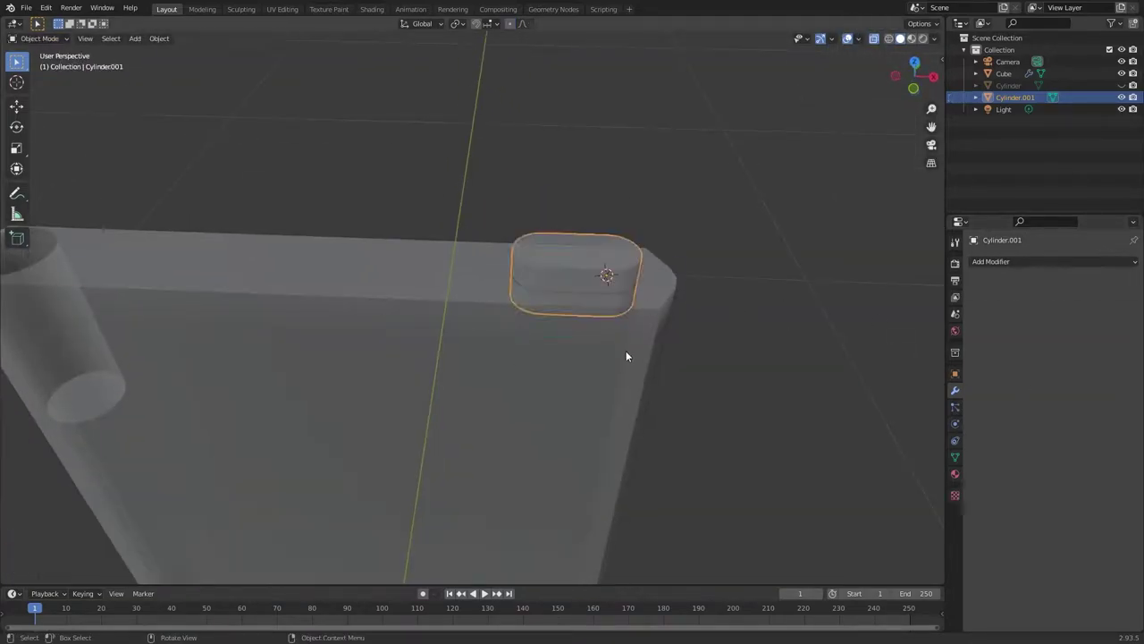
Boolean-cut the pill shape into the slab and apply it to make the slot.
left_click(626, 356)
middle_click_drag(626, 356, 679, 376)
left_click(983, 279)
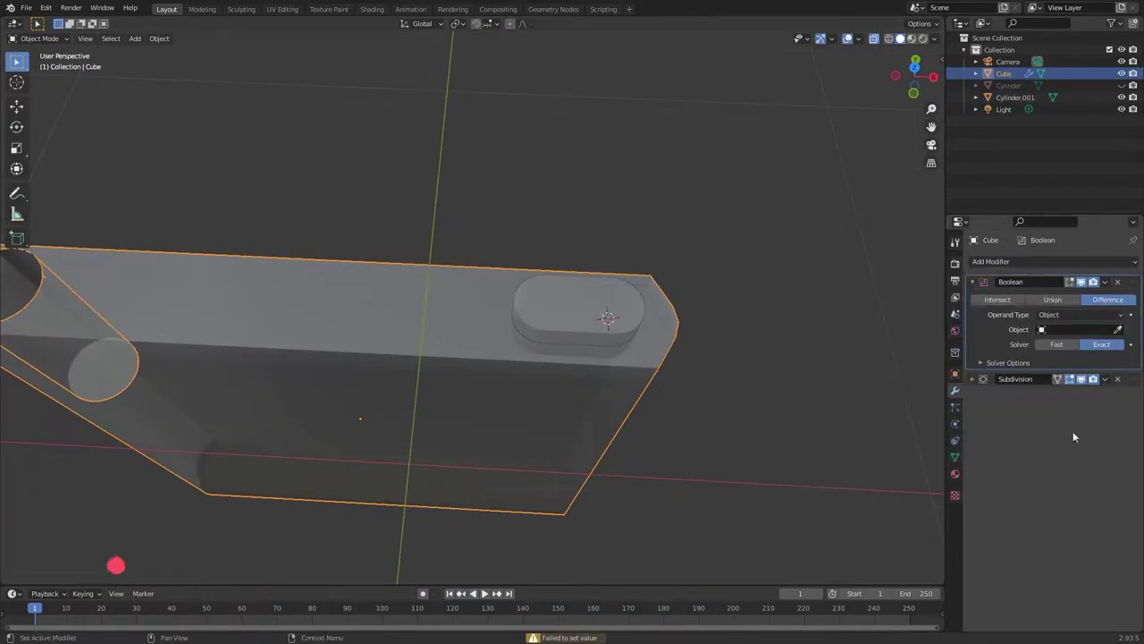
key("ctrl+a")
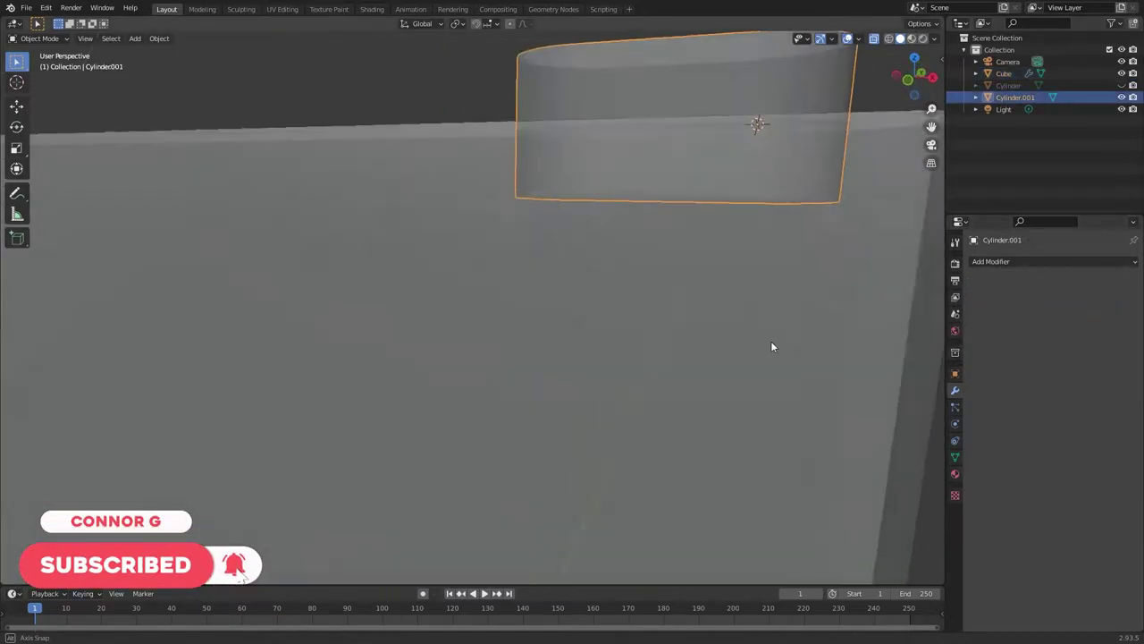
Unhide the pill cylinder and shorten it along X into a slider button.
left_click(1072, 98)
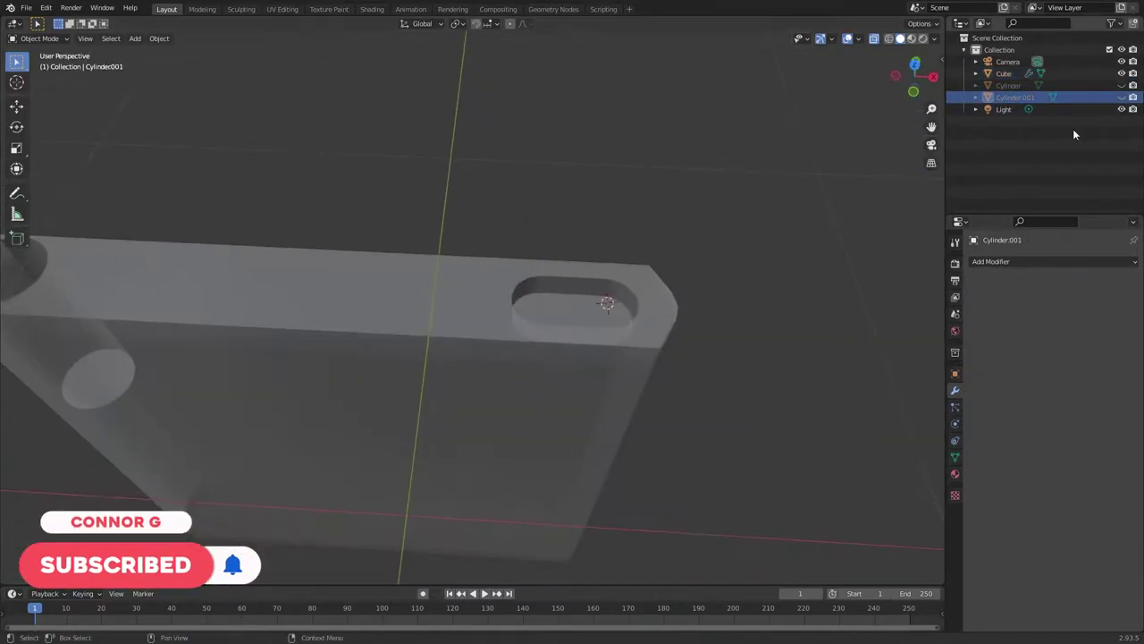
left_click(1122, 97)
key("Tab")
key("g")
key("x")
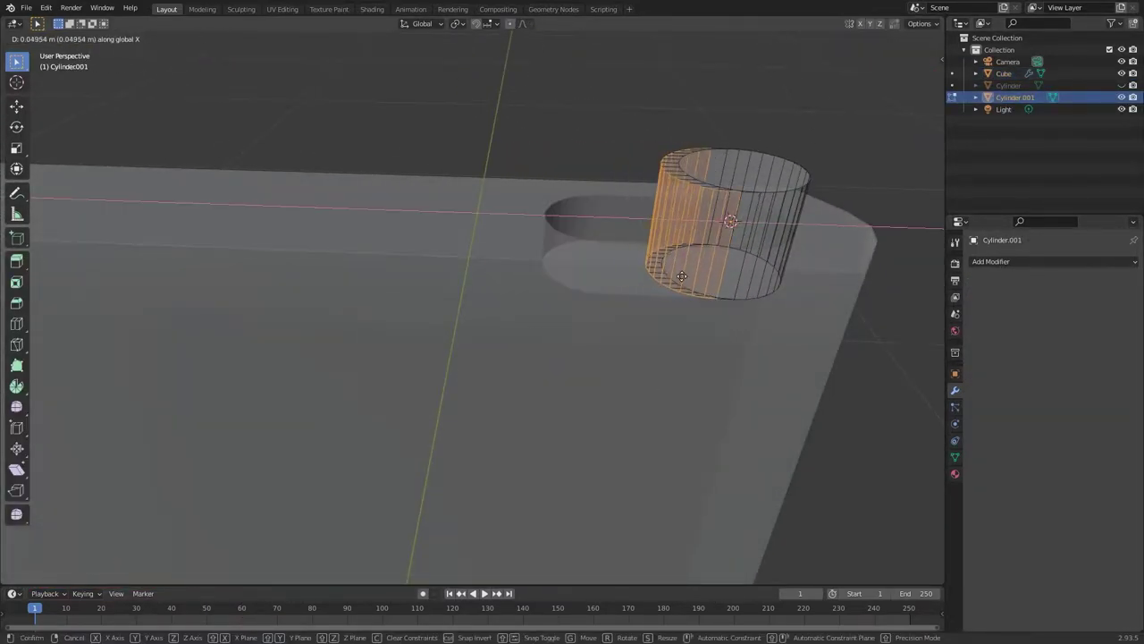
left_click(699, 267)
middle_click_drag(698, 267, 736, 166)
Add a loop cut around the button and adjust its height in front view.
key("ctrl+r")
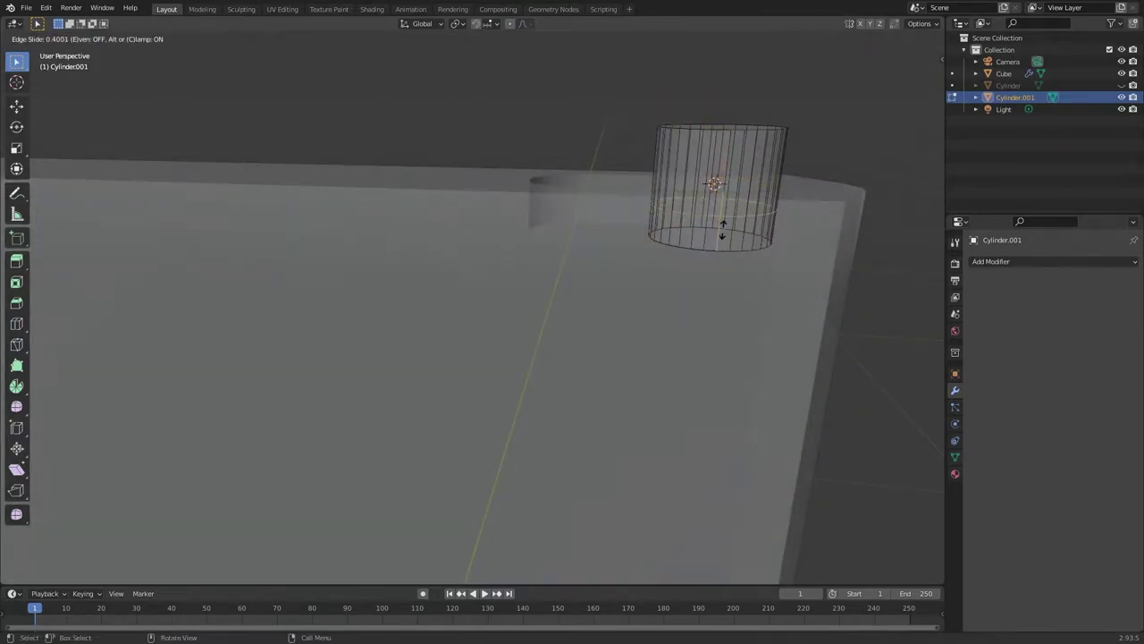
left_click_drag(709, 270, 659, 219)
mouse_move(682, 296)
middle_mouse_down()
mouse_move(769, 162)
mouse_move(689, 258)
middle_mouse_up()
key("KP_1")
key("g")
left_click(764, 179)
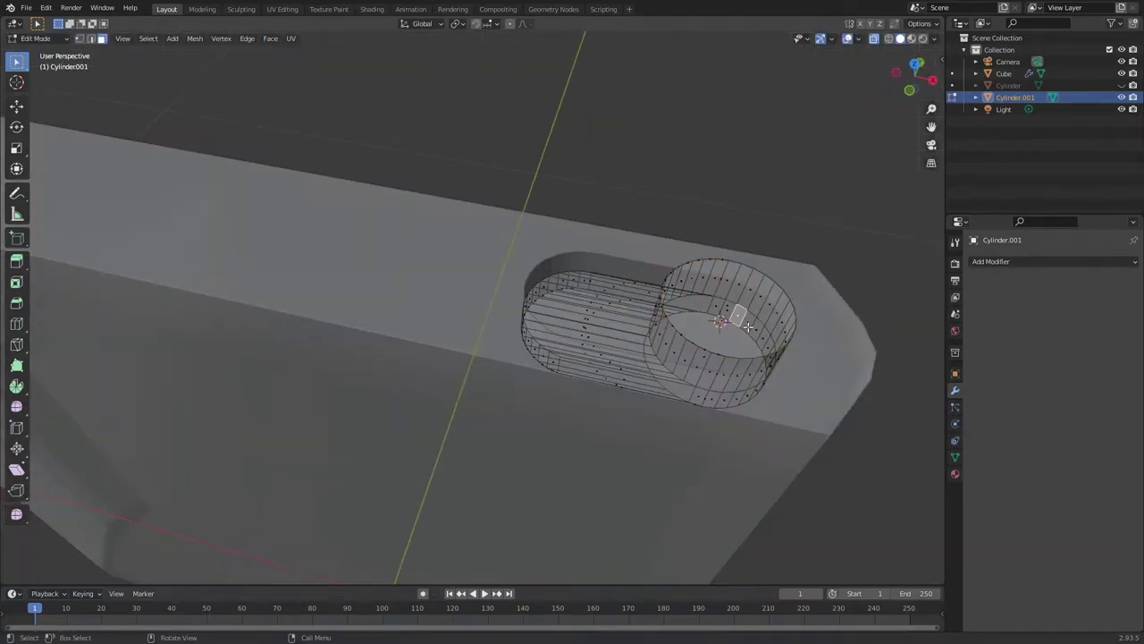
key("Tab")
Smooth-shade the button and frame the slab in a side view.
right_click(689, 259)
left_click(689, 258)
left_click(777, 335)
key("KP_Decimal")
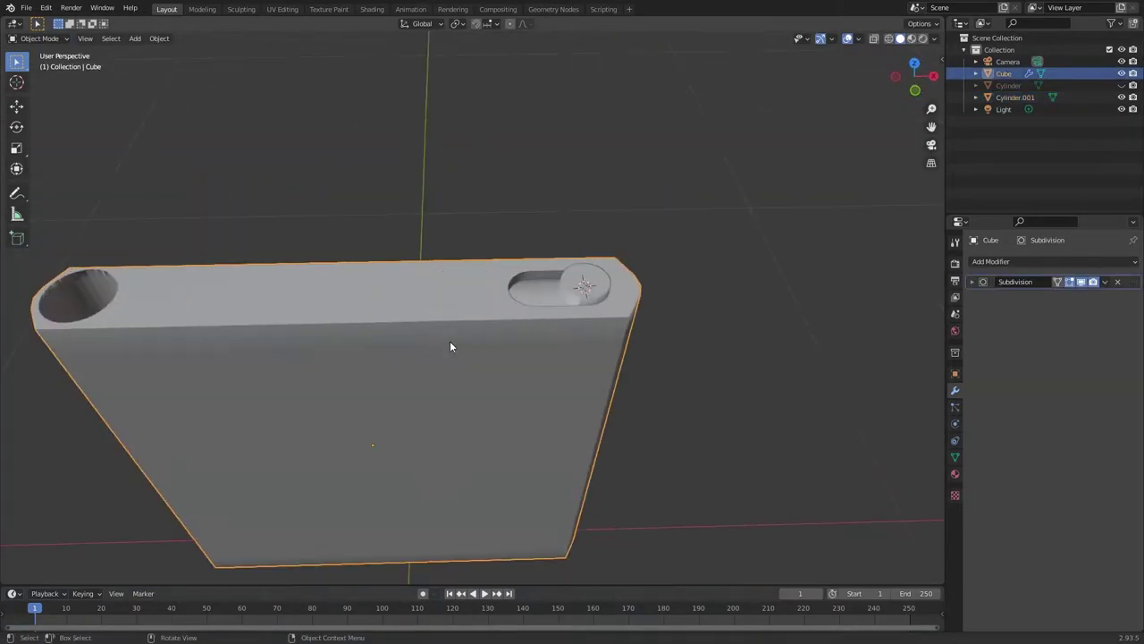
middle_click_drag(449, 340, 456, 339)
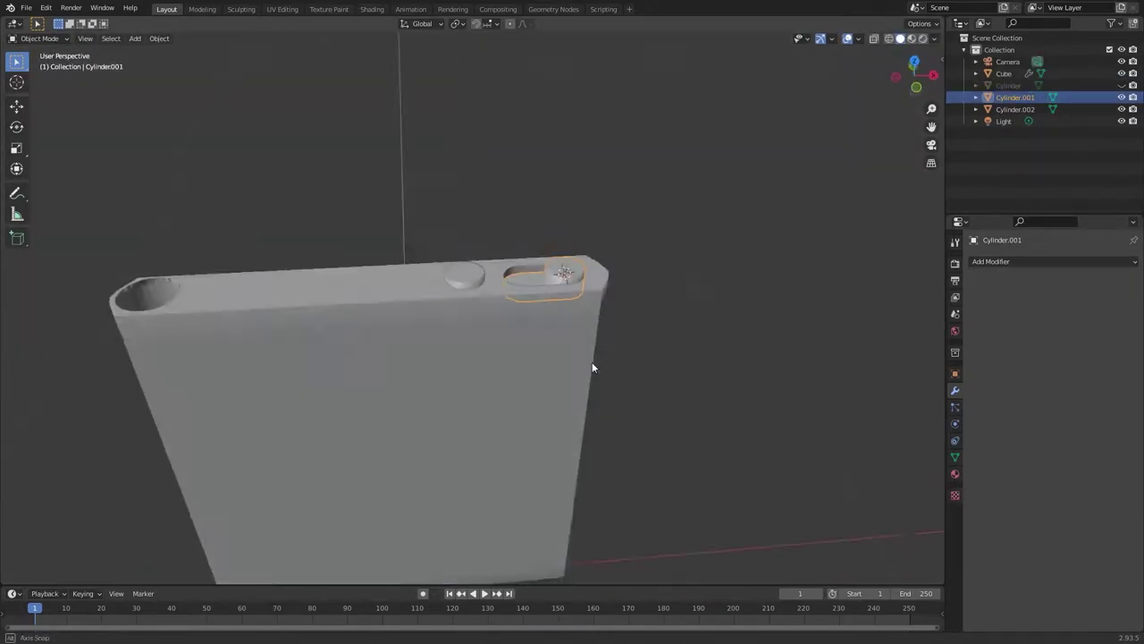
key("shift+a")
Add a torus, stand it upright, and lift it along Z.
left_click(522, 483)
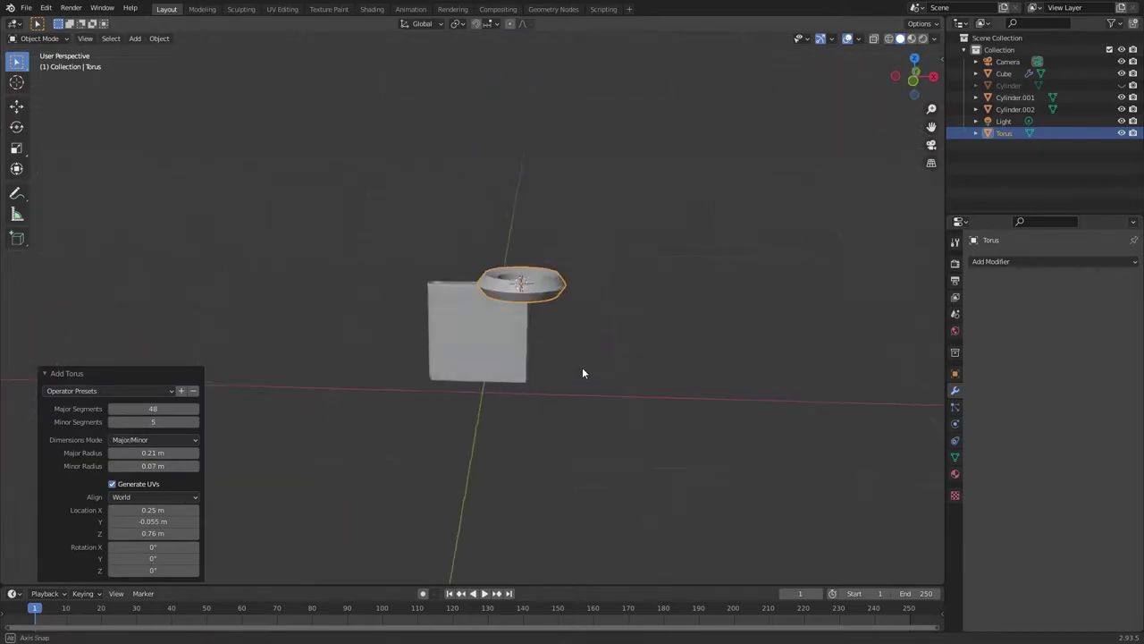
scroll(582, 373, "up", 5)
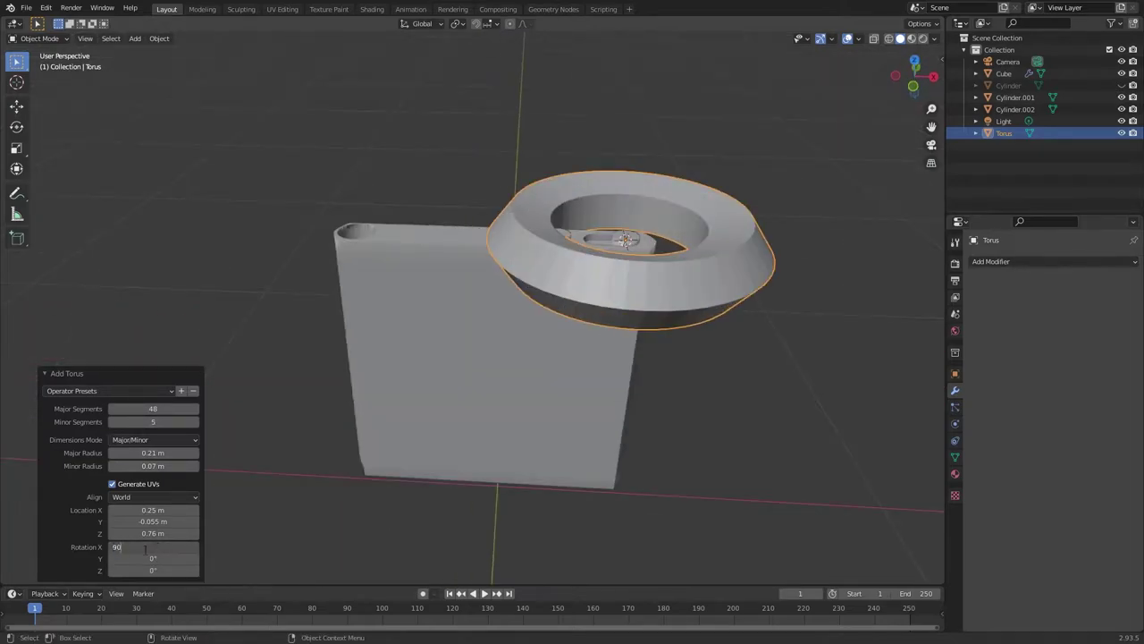
key("Return")
key("g")
key("z")
left_click(565, 317)
left_click_drag(915, 75, 915, 78)
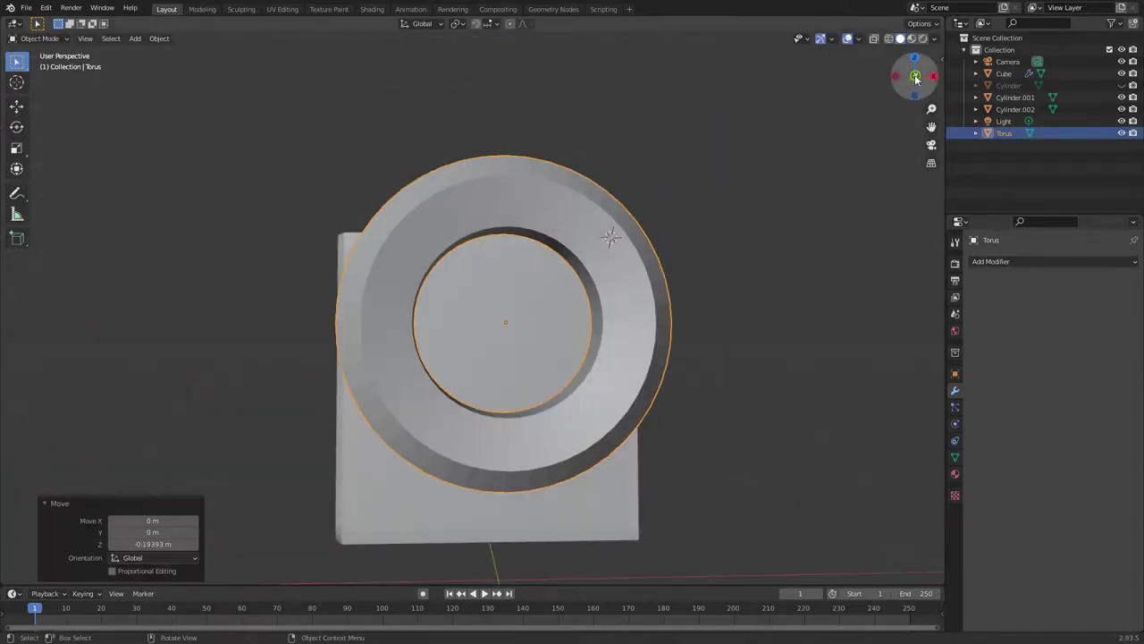
left_click(916, 77)
middle_click_drag(501, 340, 626, 409)
Shift torus edge loops along Y and local Z in Edit Mode.
key("Tab")
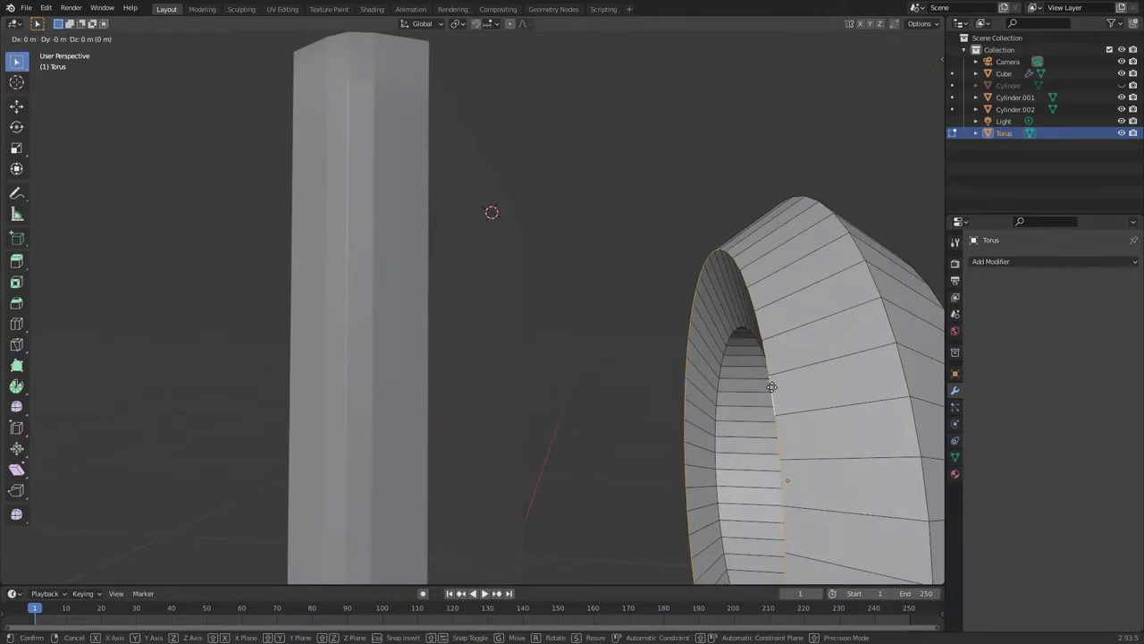
key("y")
key("Return")
key("KP_3")
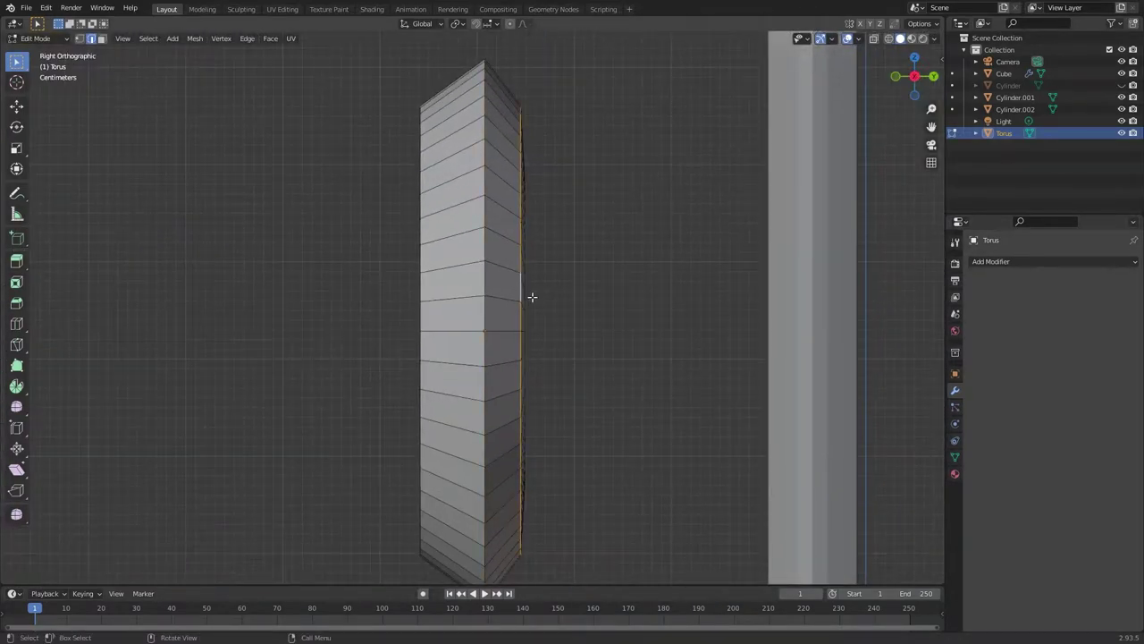
key("Escape")
key("z")
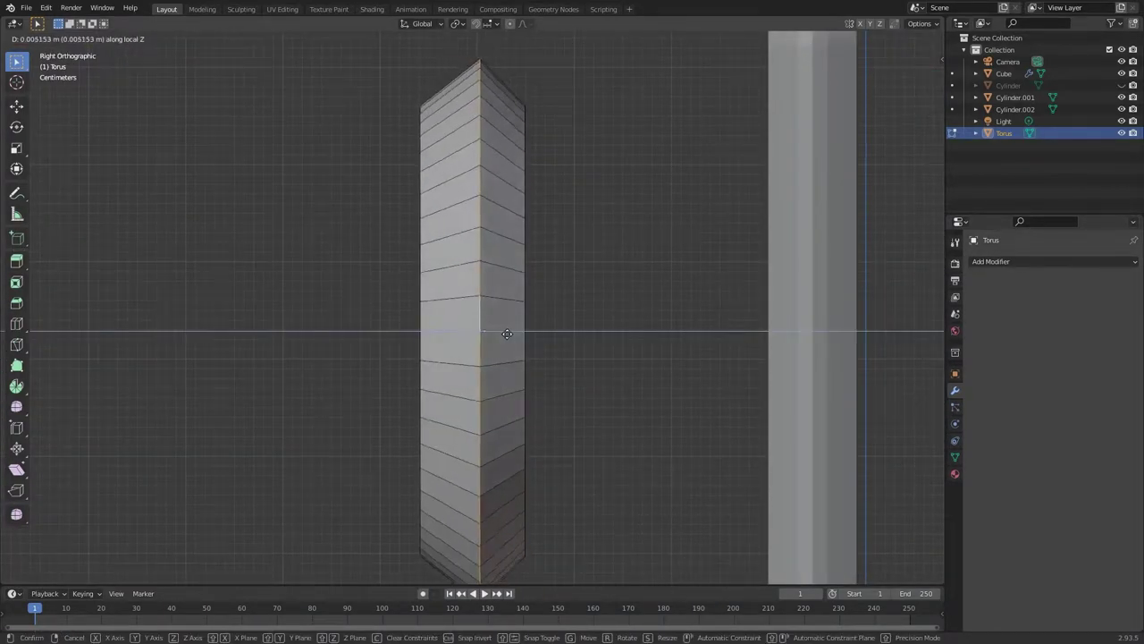
key("Return")
key("KP_1")
middle_click_drag(843, 179, 628, 299)
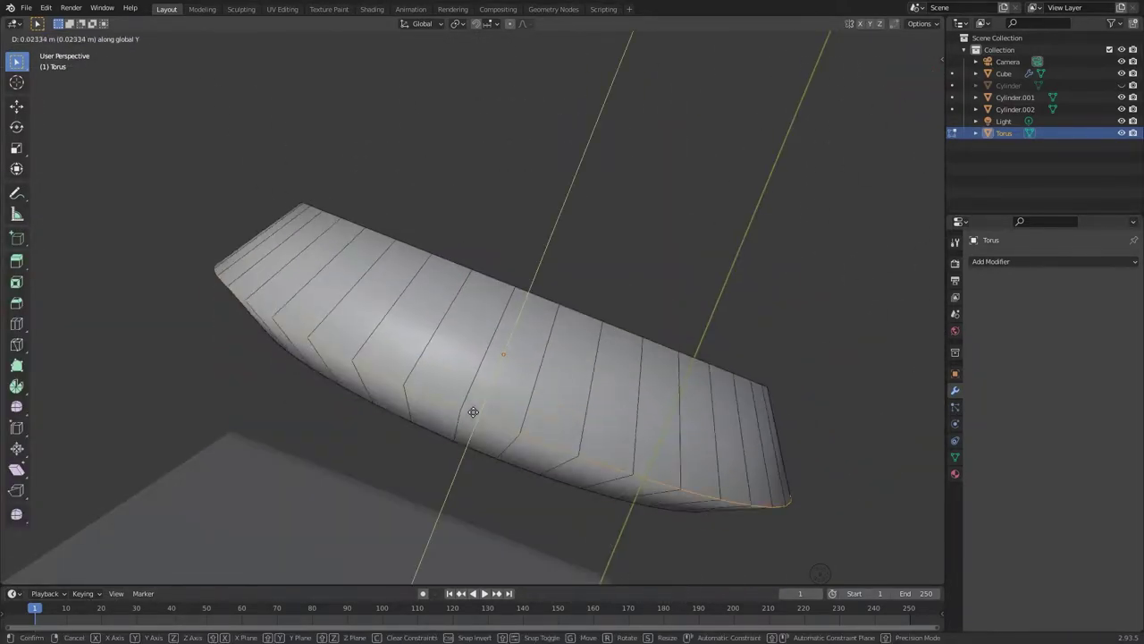
Reposition the torus's top ring, checking it from front and bottom views.
key("Return")
key("KP_1")
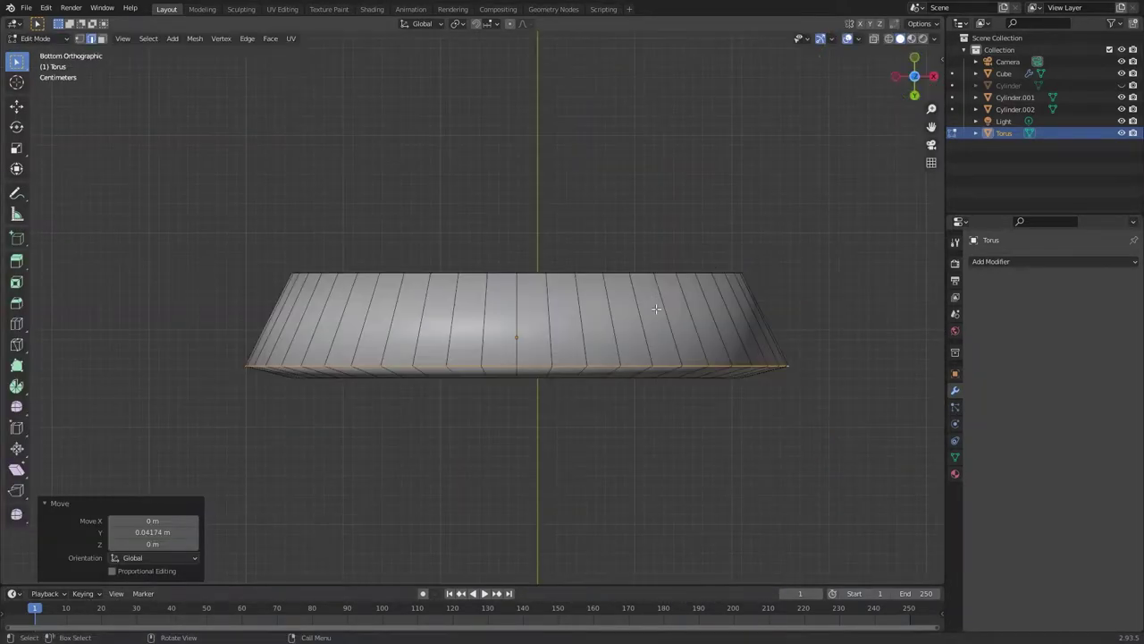
key("ctrl+KP_7")
key("g")
left_click(796, 386)
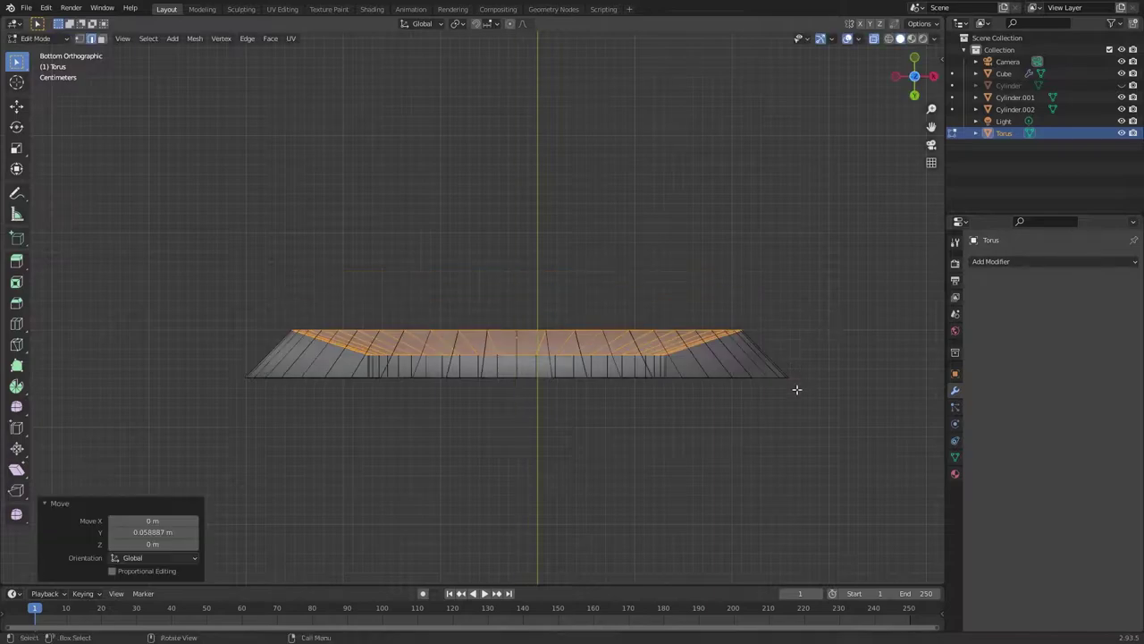
scroll(778, 380, "up", 2)
Add loop cuts to the torus and scale the ring flatter and wider, excluding X then Y.
key("ctrl+r")
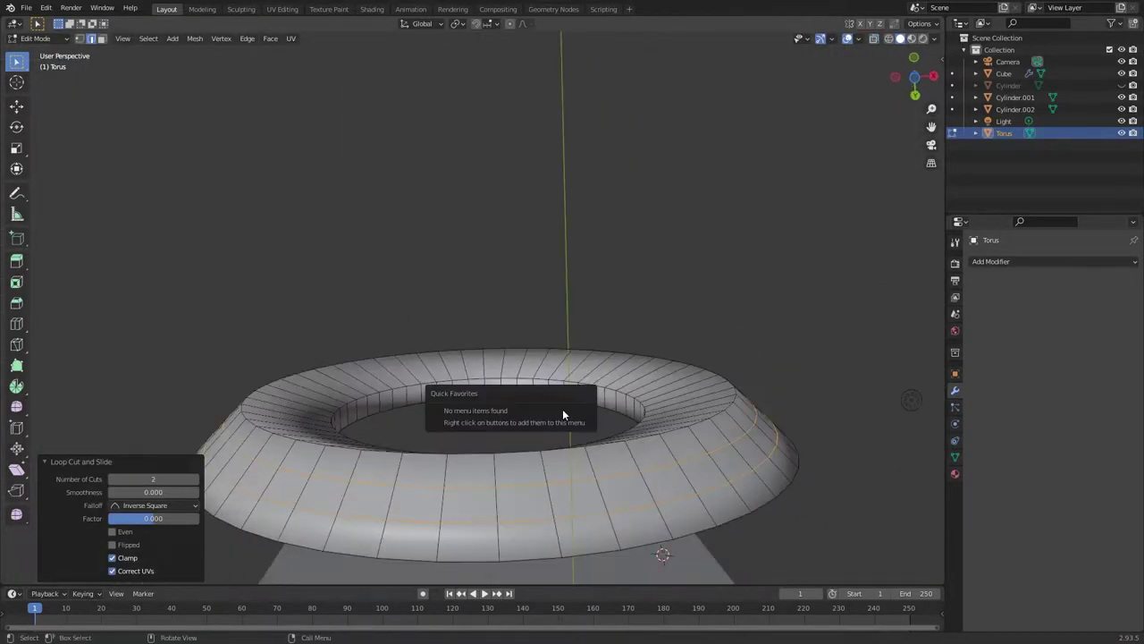
key("s")
key("shift+x")
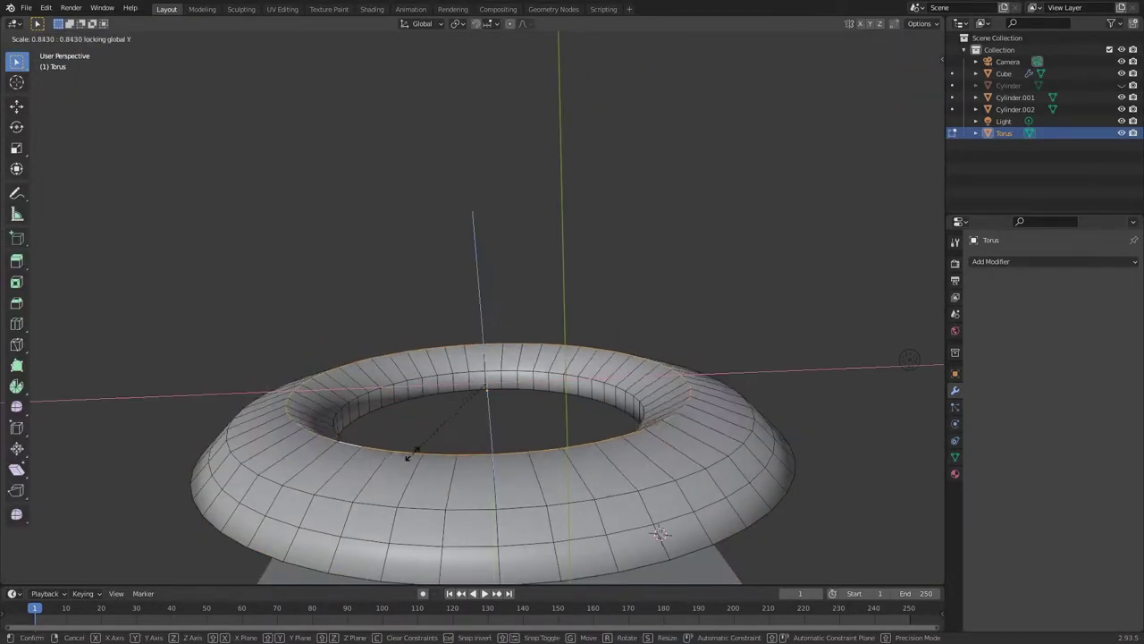
left_click(407, 455)
key("s")
key("shift+y")
left_click(319, 504)
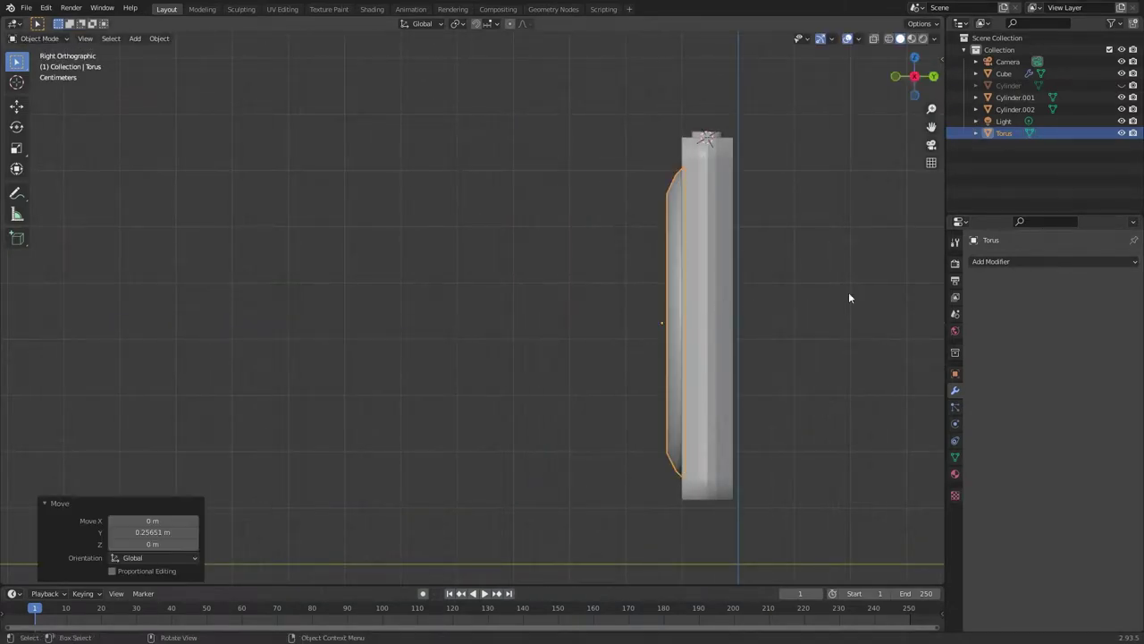
middle_click_drag(848, 291, 726, 235, "alt")
scroll(725, 235, "down", 5)
Shrink the pause-play icon plane to 0.087, move it along Y onto the ring, and Shrinkwrap it.
scroll(454, 301, "up", 8)
middle_click_drag(454, 300, 549, 354, "alt")
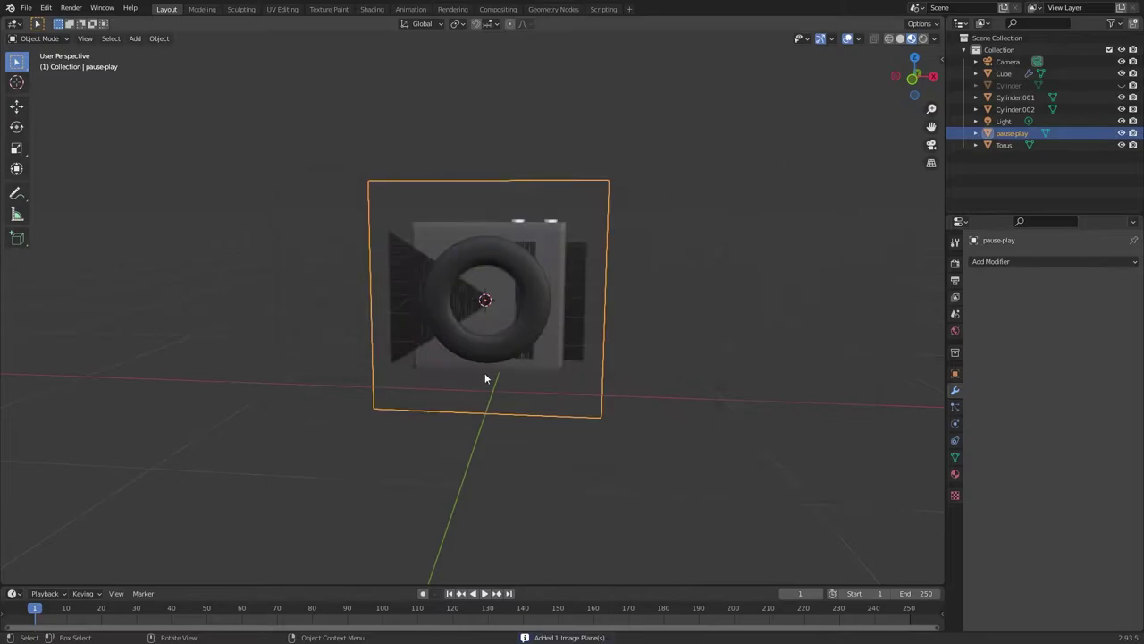
key("KP_Decimal")
key("KP_3")
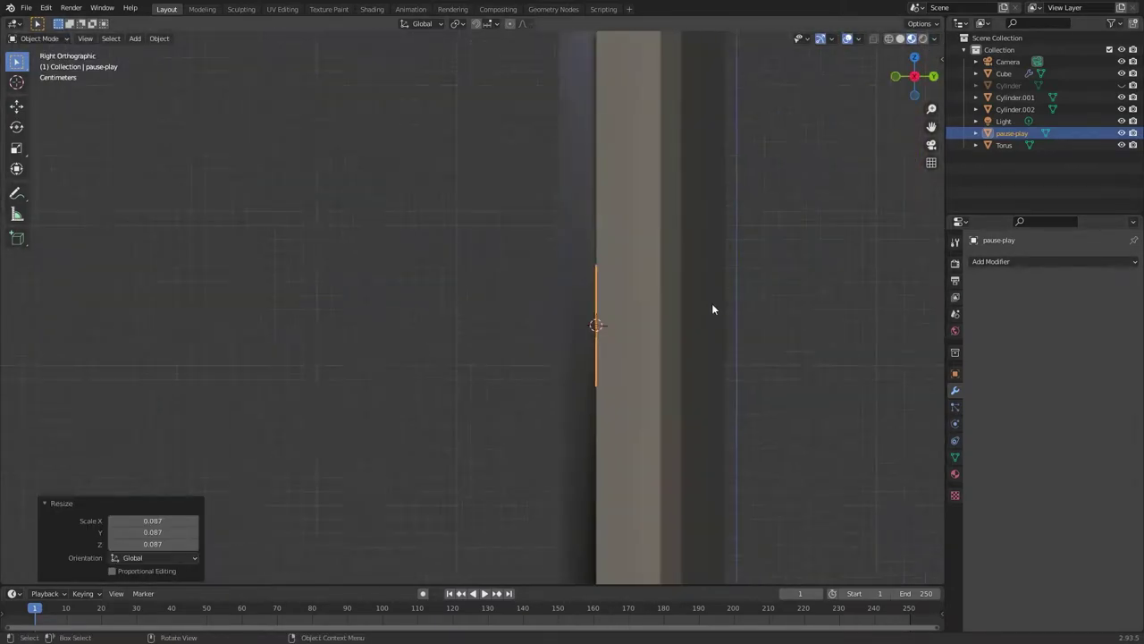
key("g")
key("y")
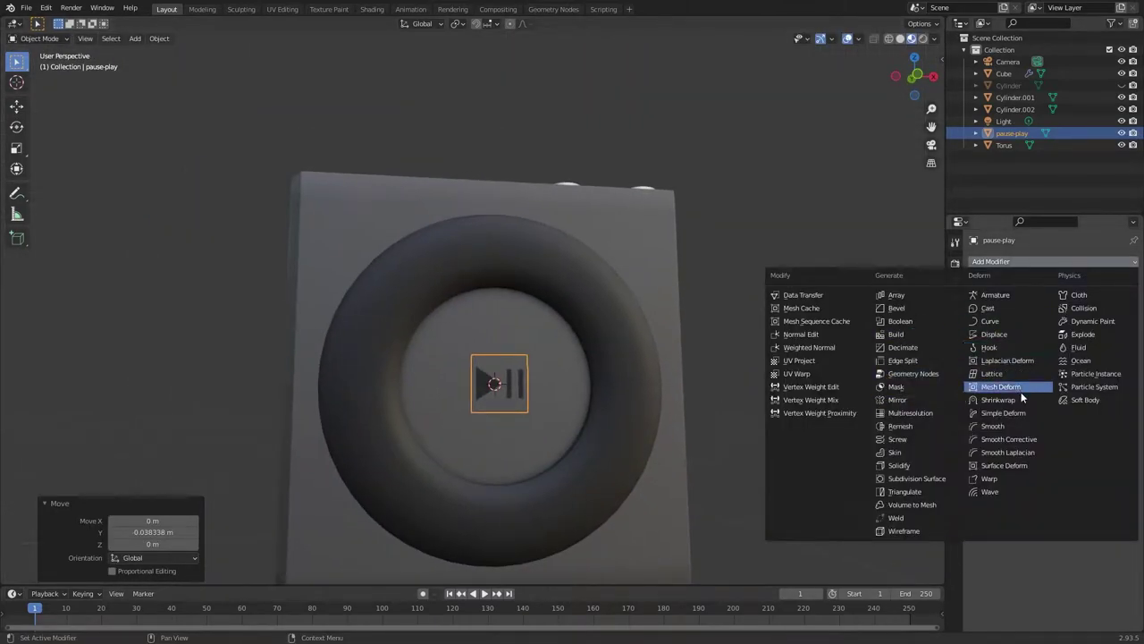
left_click(1022, 399)
left_click(1117, 329)
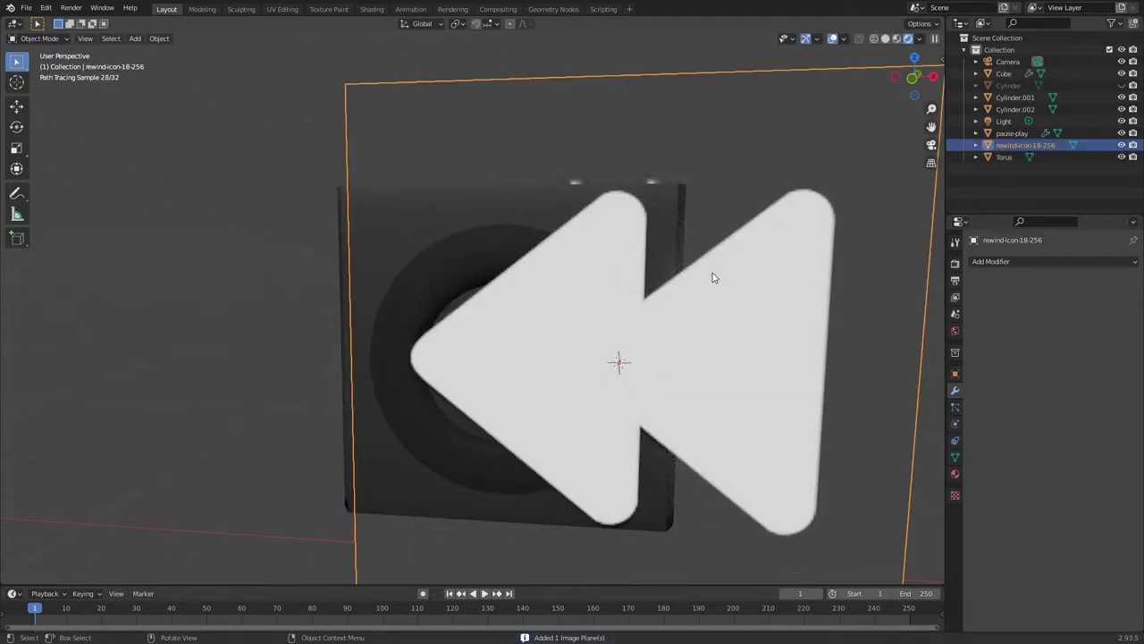
Shrinkwrap the fast-forward icon onto the Torus (Above Surface, offset 0.0001 m) and place it on the ring.
left_click(1055, 261)
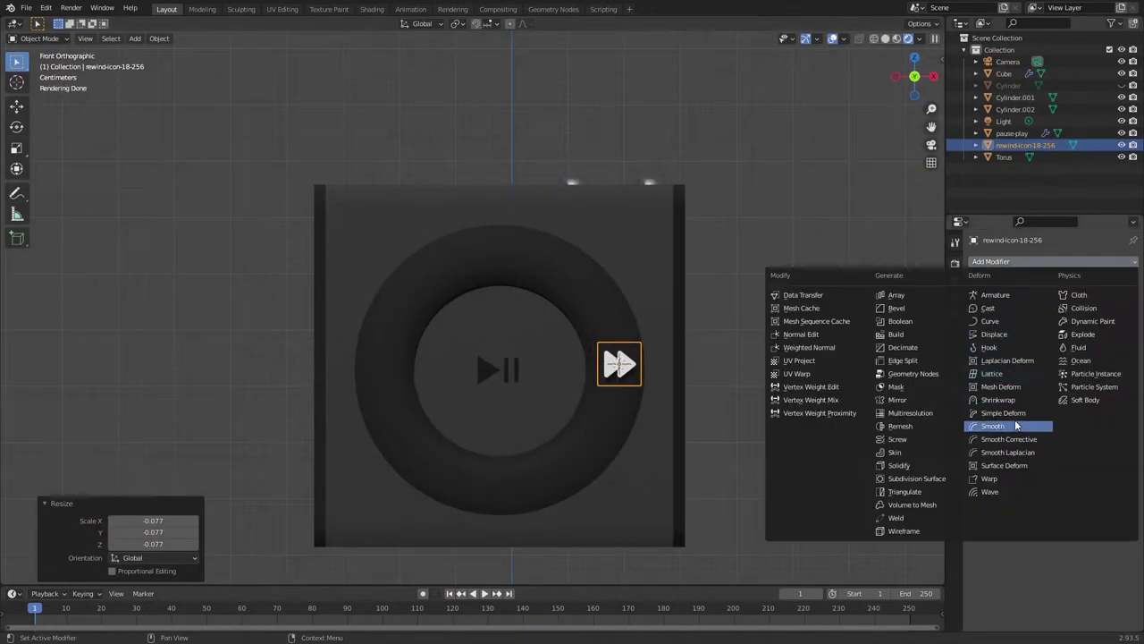
left_click(1009, 425)
left_click(1119, 329)
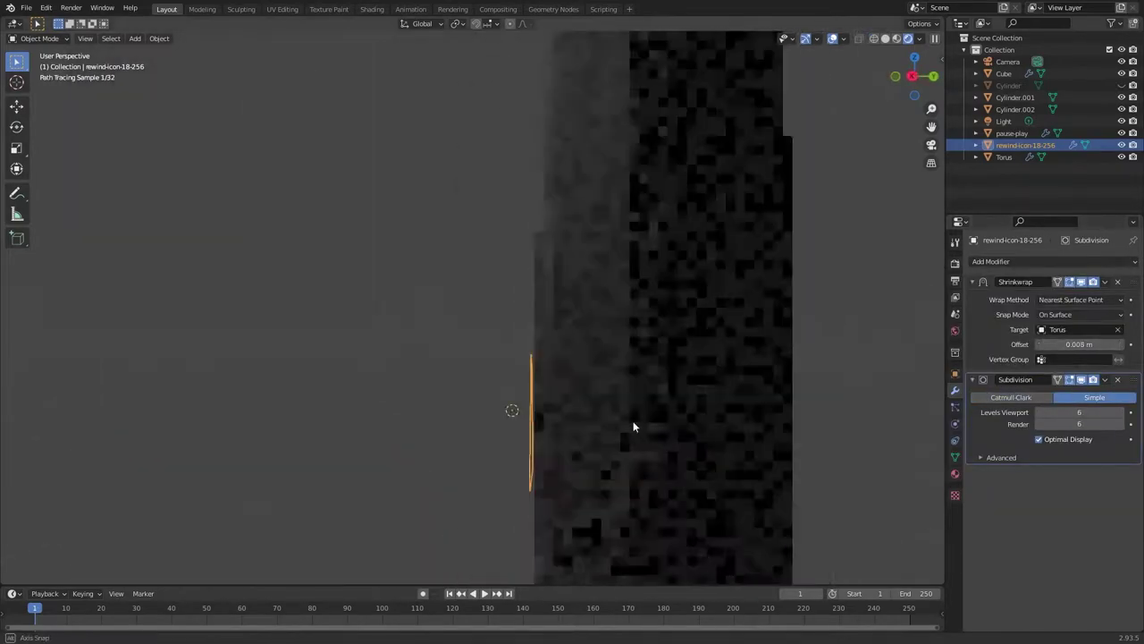
left_click(1078, 315)
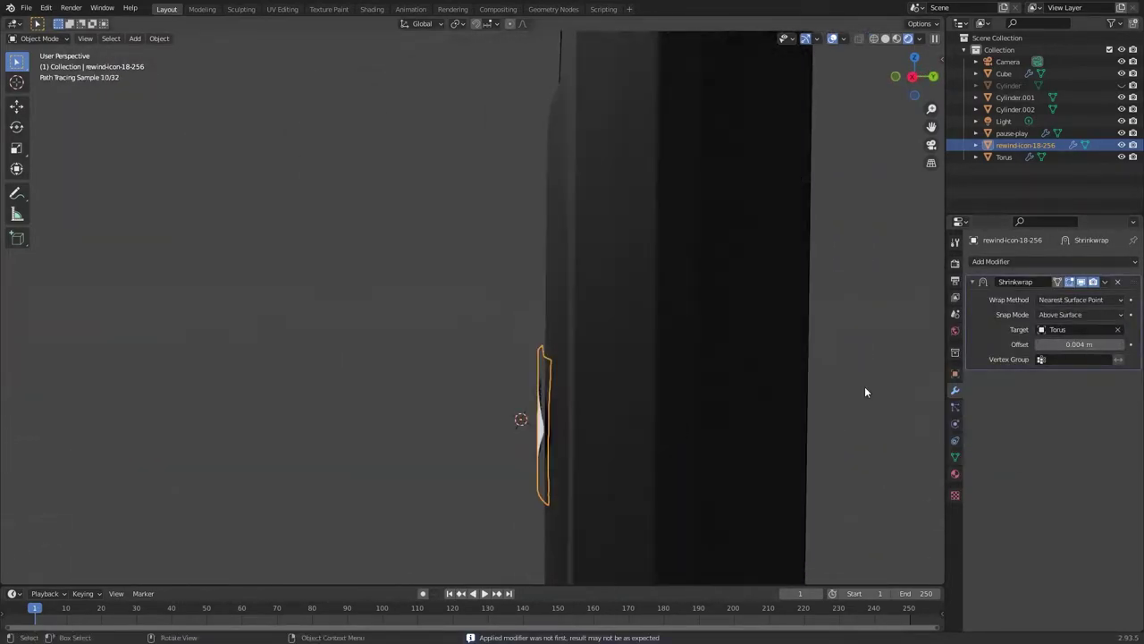
key("Return")
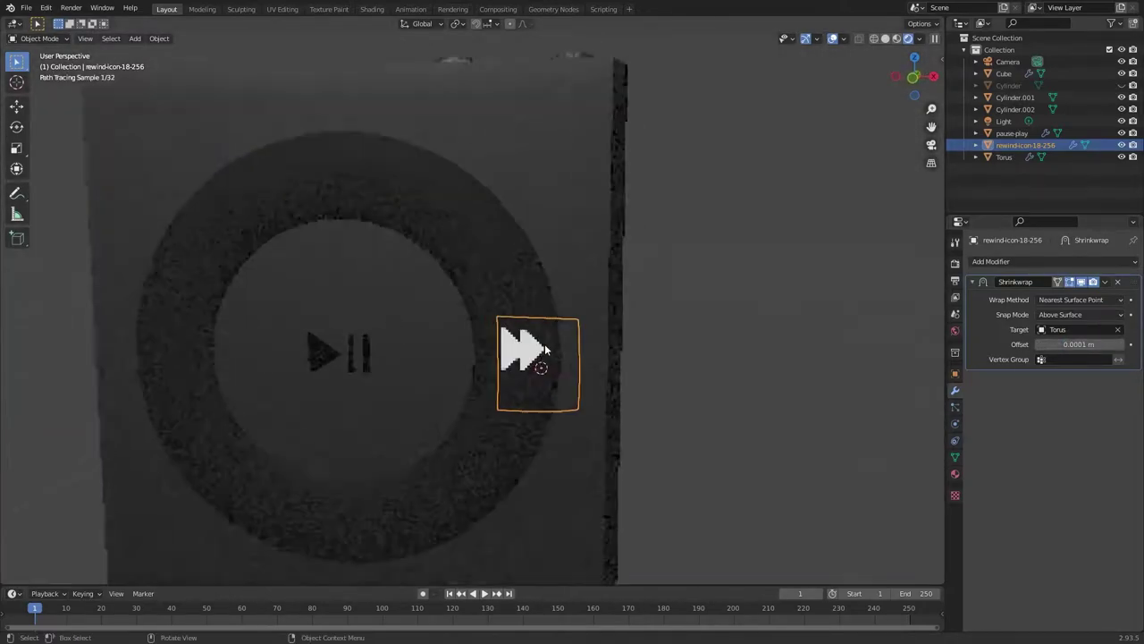
key("g")
key("z")
left_click(524, 409)
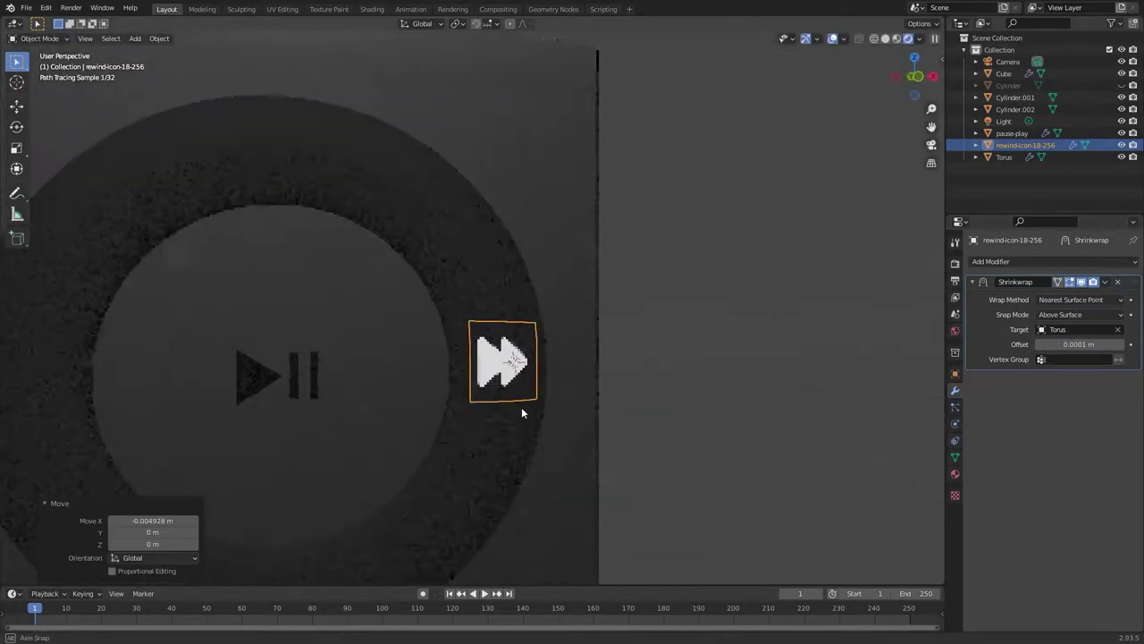
Duplicate the icon and flip the copy into a rewind icon, then scale both arrows down.
key("shift+d")
key("x")
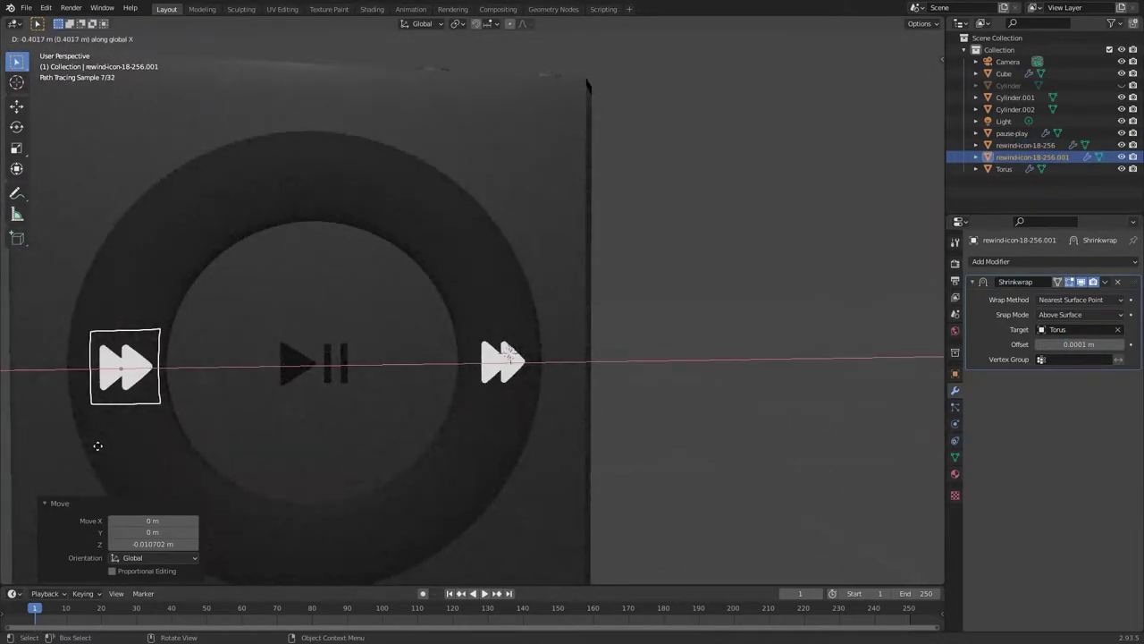
type("0")
key("Return")
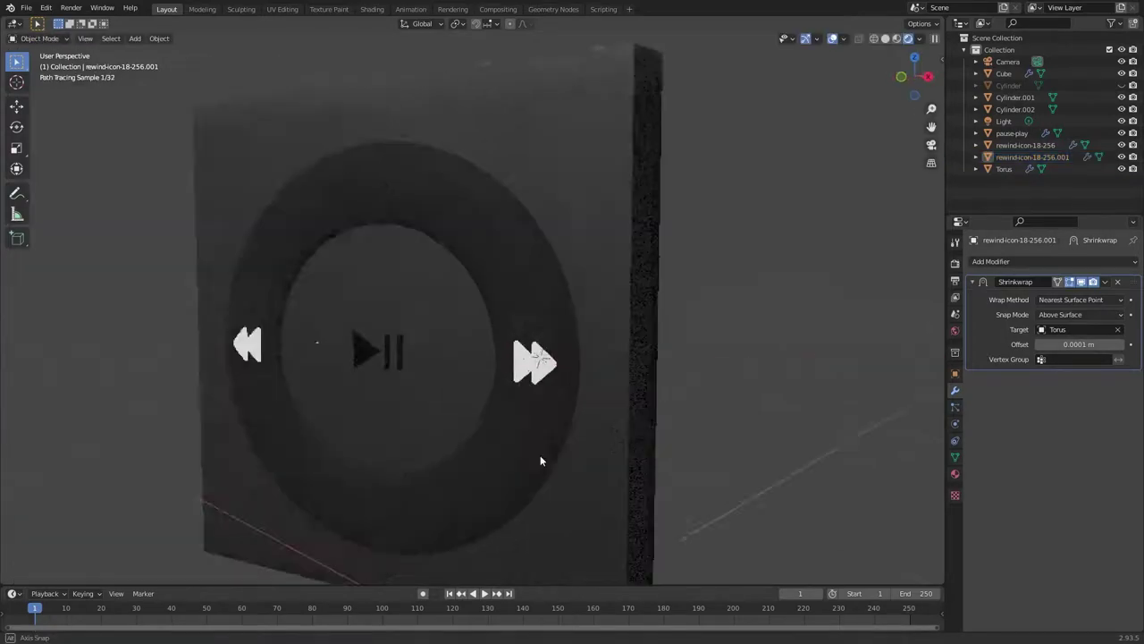
left_click(505, 386, "shift")
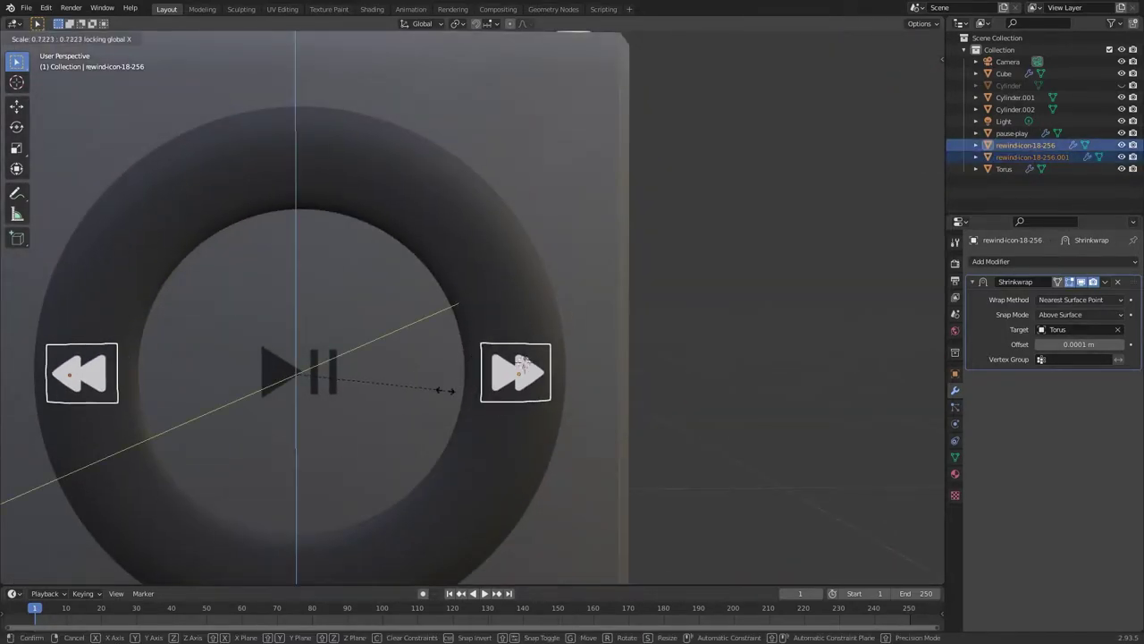
left_click(445, 390)
Start importing an image as a plane from the Add menu.
scroll(460, 442, "down", 5)
key("shift+a")
left_click(766, 382)
Import the plus icon image as a plane and scale it to 0.077.
double_click(463, 195)
type("s")
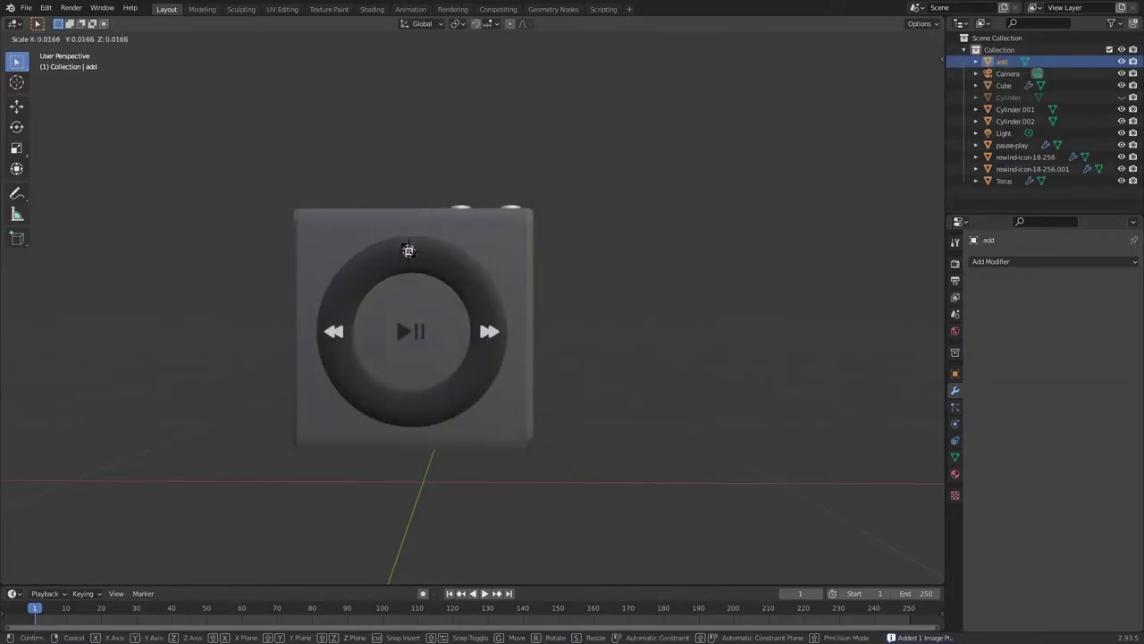
type(".077")
key("Return")
key("KP_Decimal")
key("s")
key("Escape")
Subdivide the plus icon's mesh in Edit Mode and check it from the front view.
left_click(1055, 261)
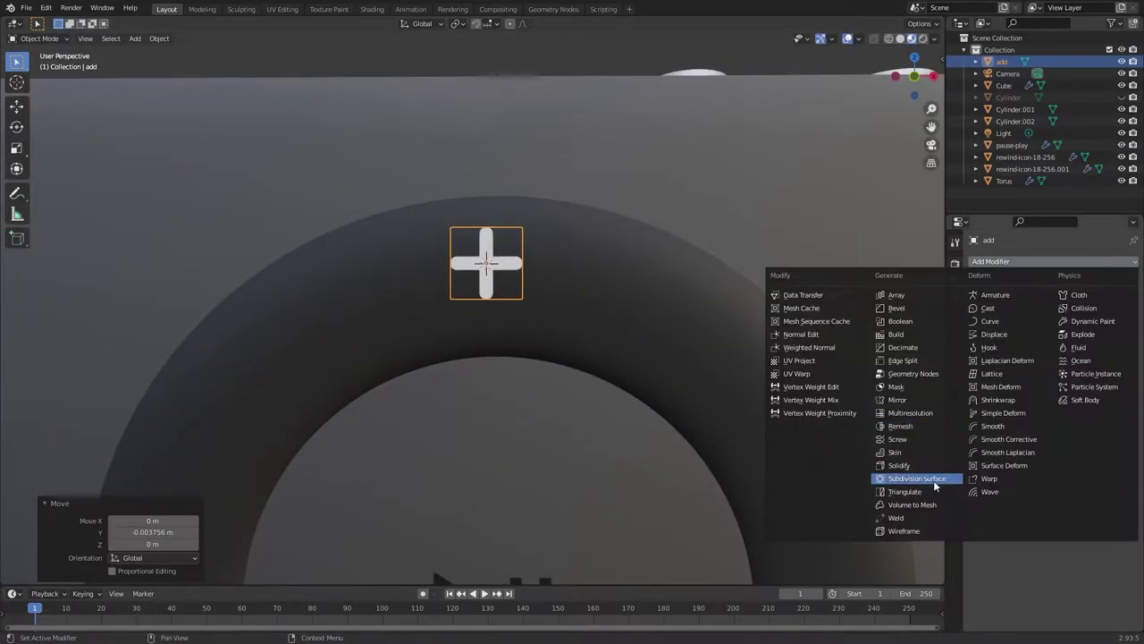
key("Tab")
key("Tab")
scroll(537, 313, "down", 5)
key("KP_1")
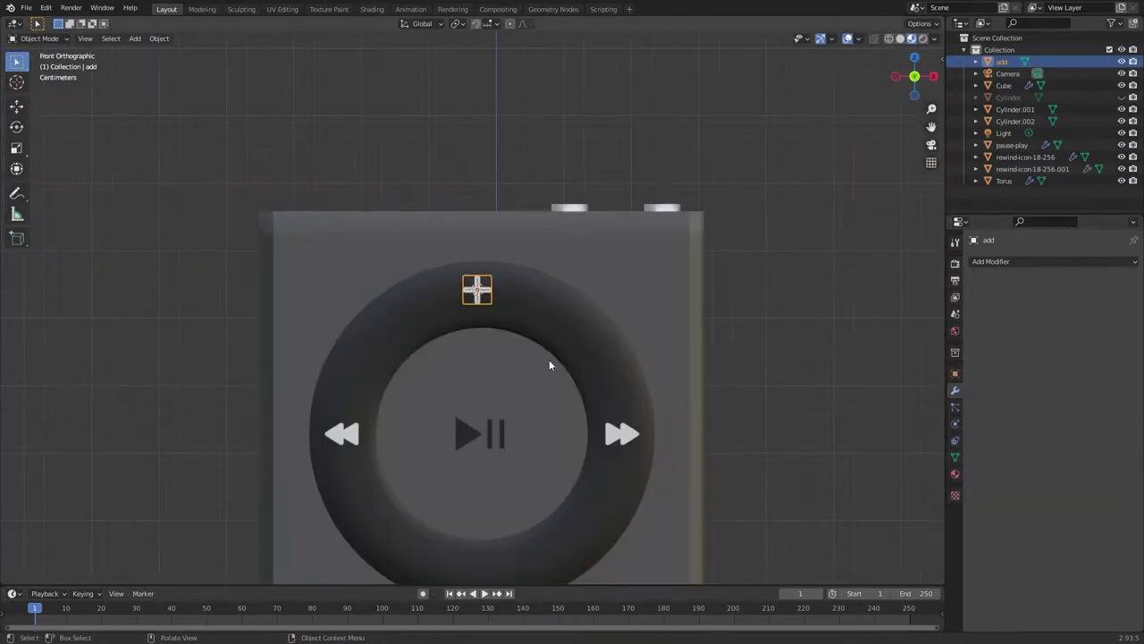
key("Escape")
Shrinkwrap the plus icon onto the Torus at the ring's top and place a copy at the bottom.
left_click(1054, 261)
left_click(984, 358)
left_click(1118, 329)
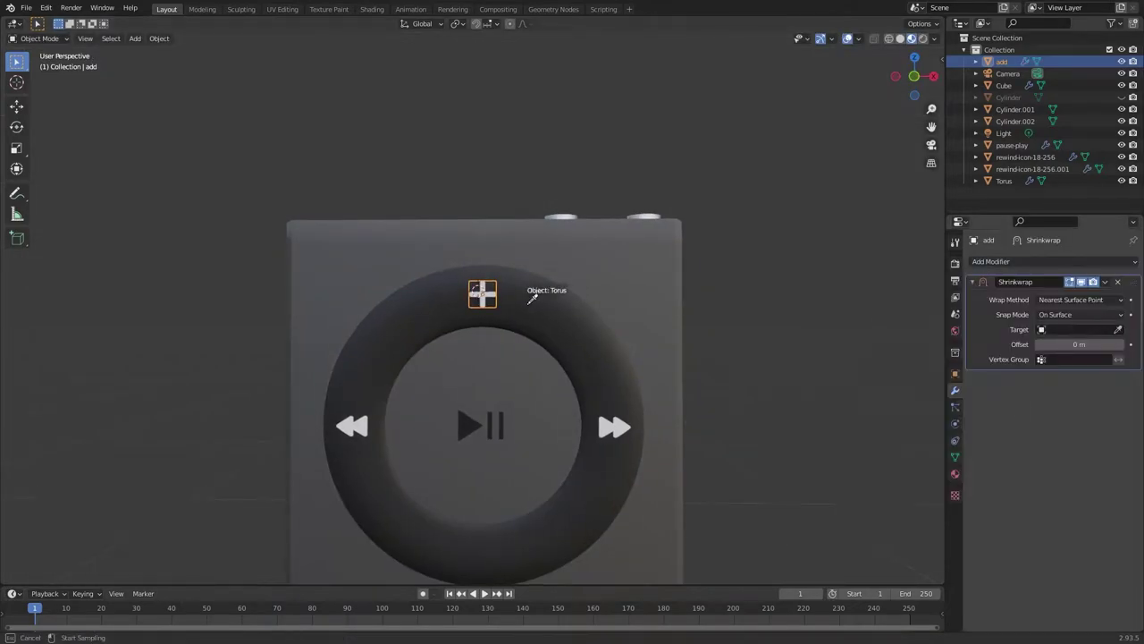
middle_click_drag(649, 376, 642, 377)
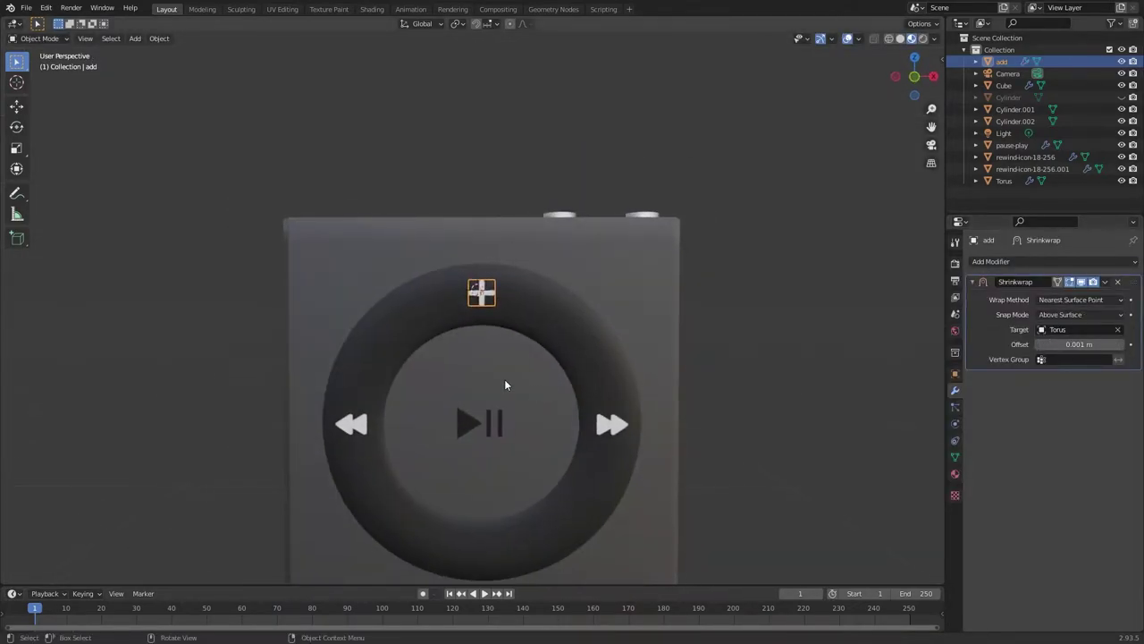
left_click(481, 292)
left_click(954, 474)
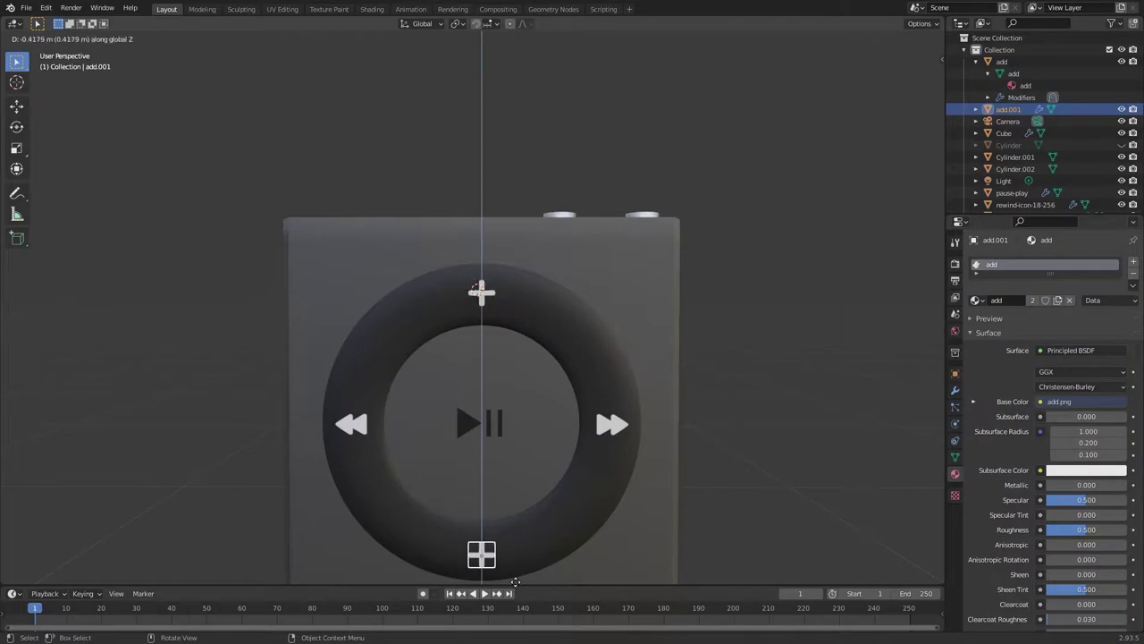
left_click(516, 582)
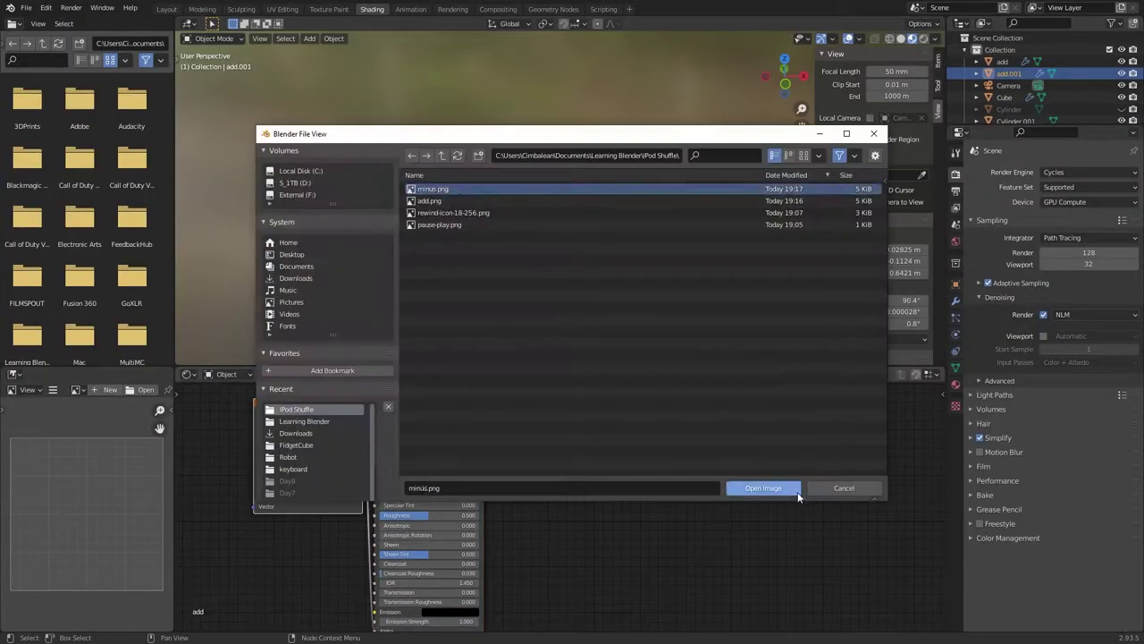
Load minus.png into the copy's Image Texture node so the bottom icon shows a minus sign.
left_click(798, 492)
scroll(471, 578, "up", 2)
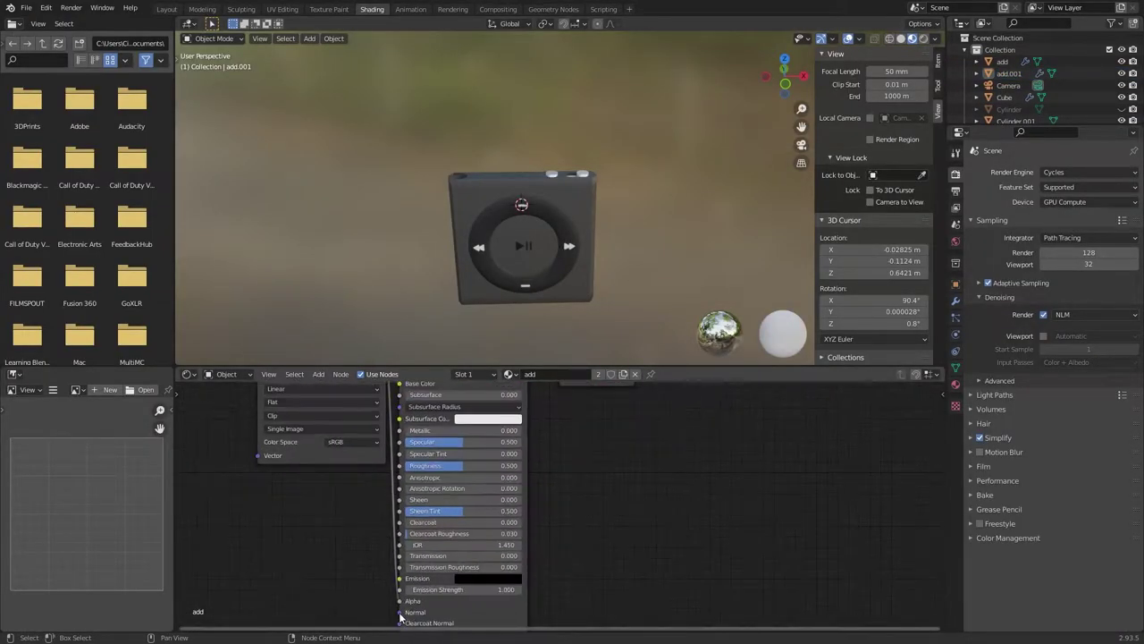
scroll(547, 602, "down", 1)
middle_click_drag(548, 602, 571, 538)
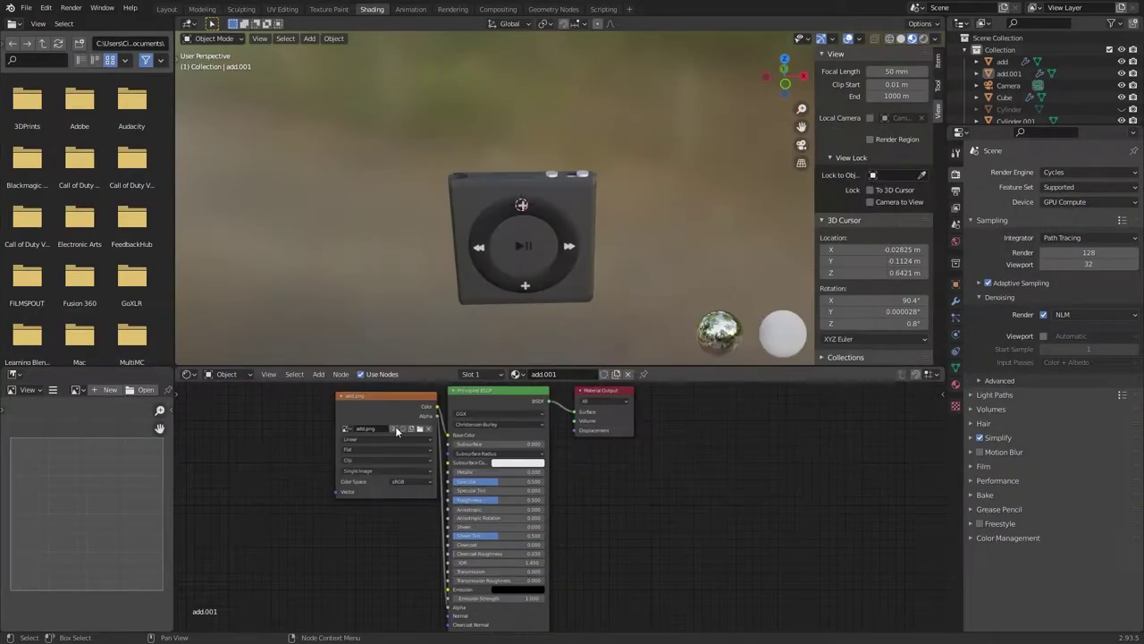
left_click(397, 431)
left_click(761, 485)
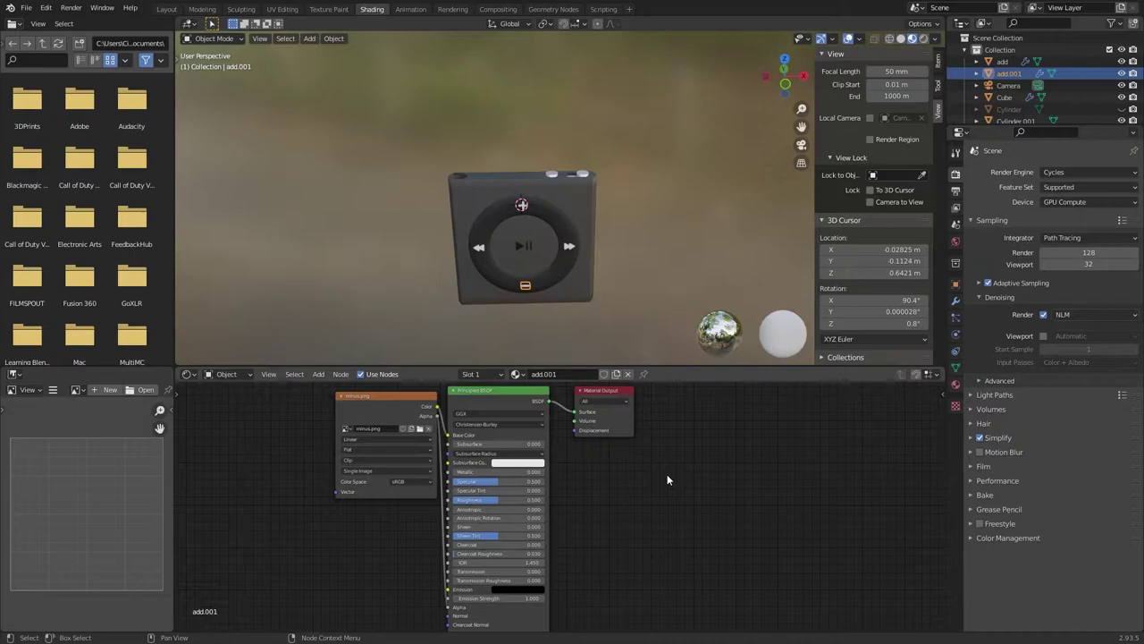
Parent the torus ring and button pieces to the player body with Ctrl+P > Object.
left_click(529, 287, "shift")
key("ctrl+p")
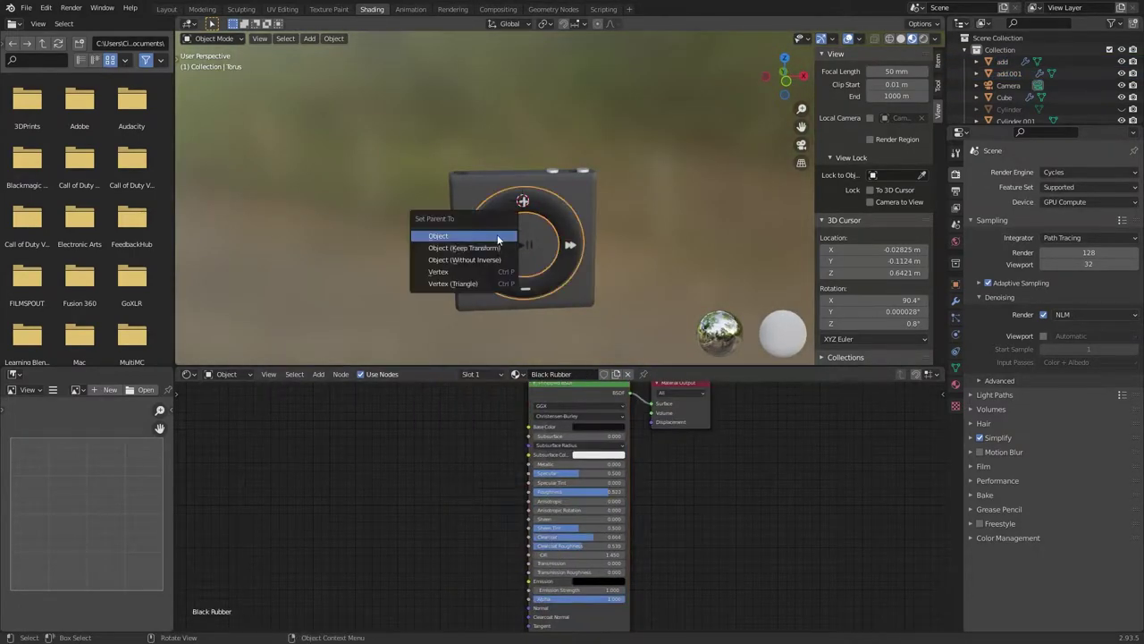
left_click(552, 207)
left_click(523, 246)
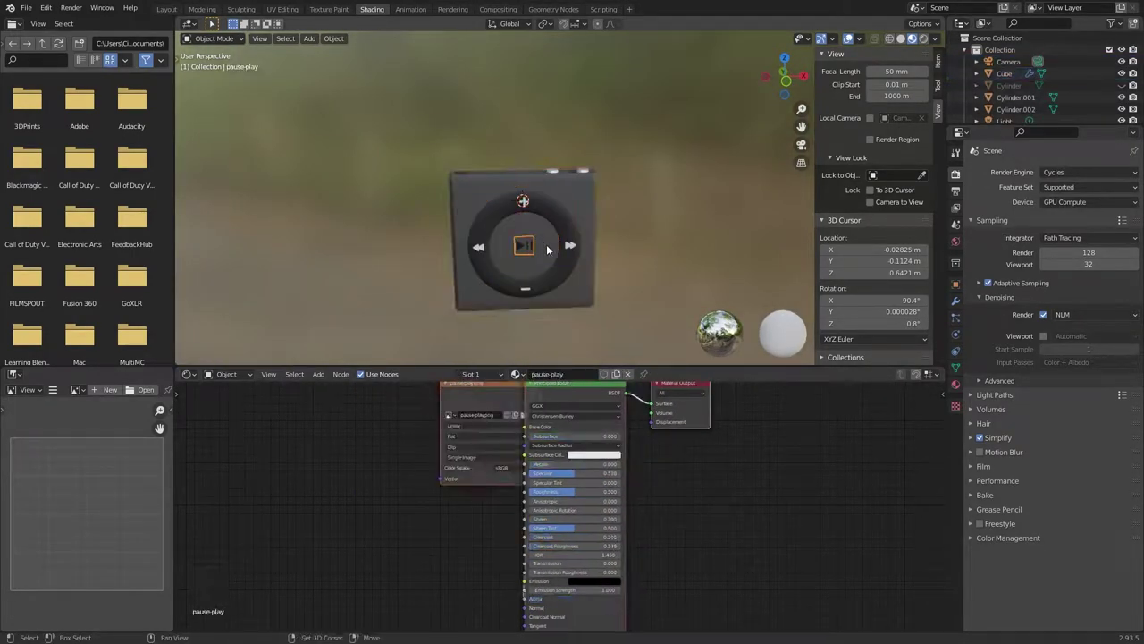
left_click(578, 192)
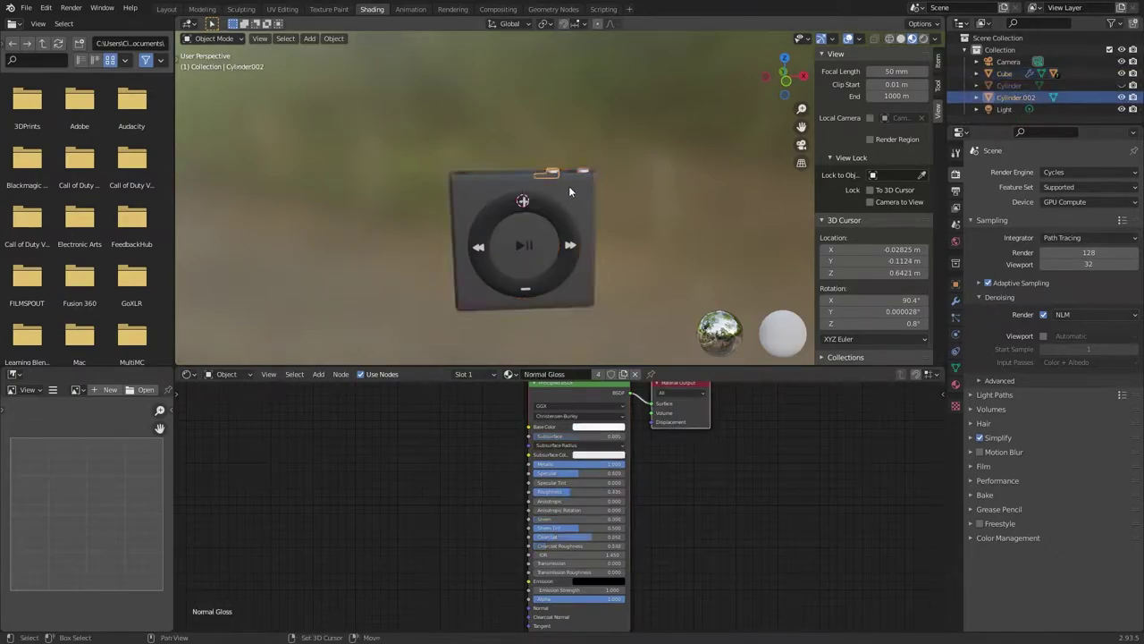
mouse_move(569, 186)
middle_mouse_down()
mouse_move(612, 223)
mouse_move(418, 270)
mouse_move(478, 259)
middle_mouse_up()
Back in the Layout workspace, rename the body object to 'iPod' and expand its parts.
left_click(166, 9)
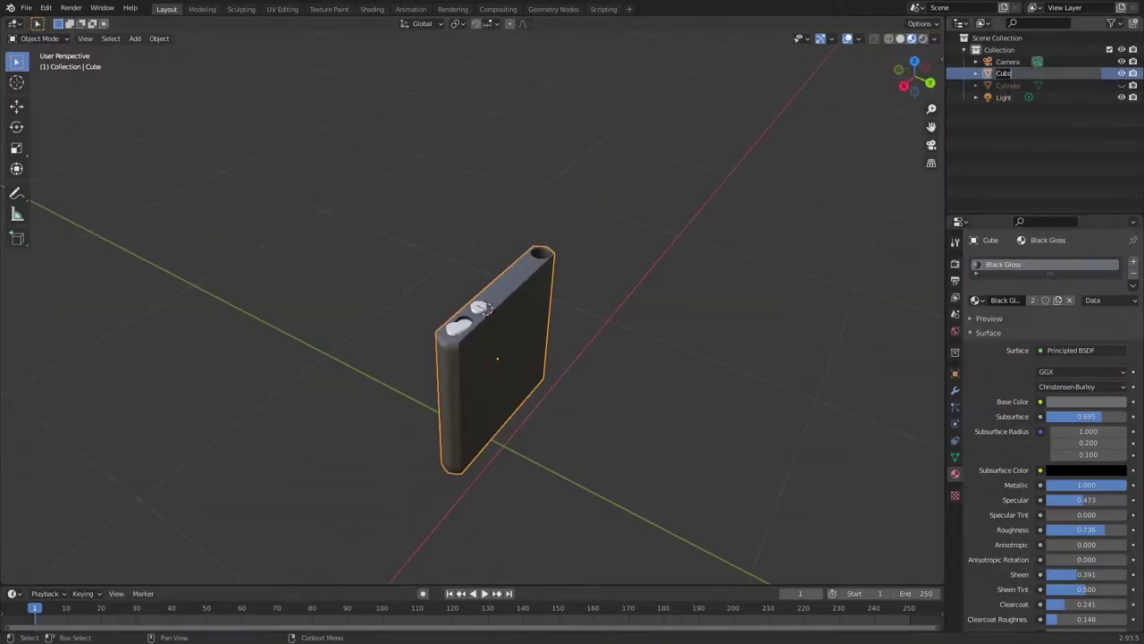
type("iPod")
key("Return")
key("h")
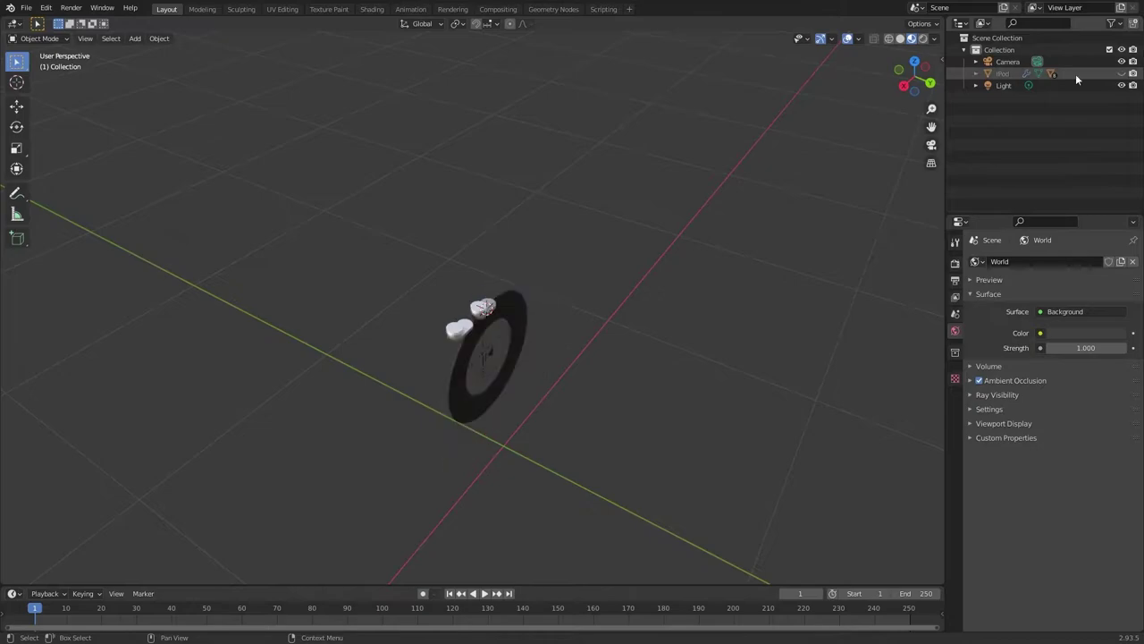
key("KP_Add")
Snap the 3D cursor to the player's centre and add a new cube there, scaled down.
mouse_move(836, 273)
middle_mouse_down("alt")
mouse_move(654, 337)
mouse_move(516, 422)
middle_mouse_up("alt")
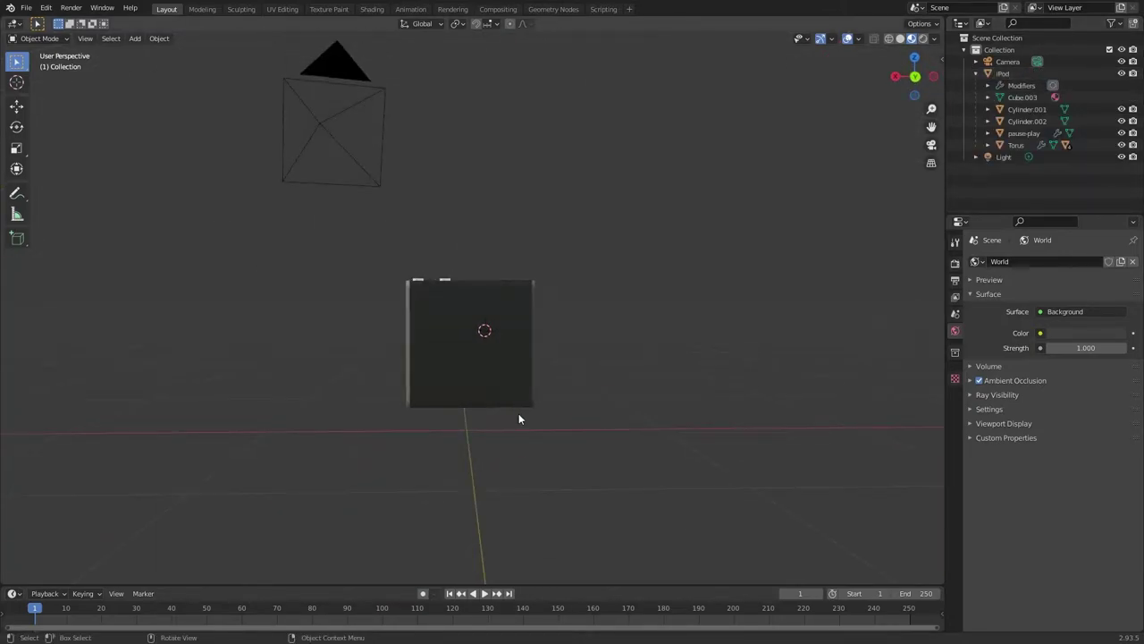
key("shift+s")
key("2")
key("shift+a")
left_click(613, 309)
key("s")
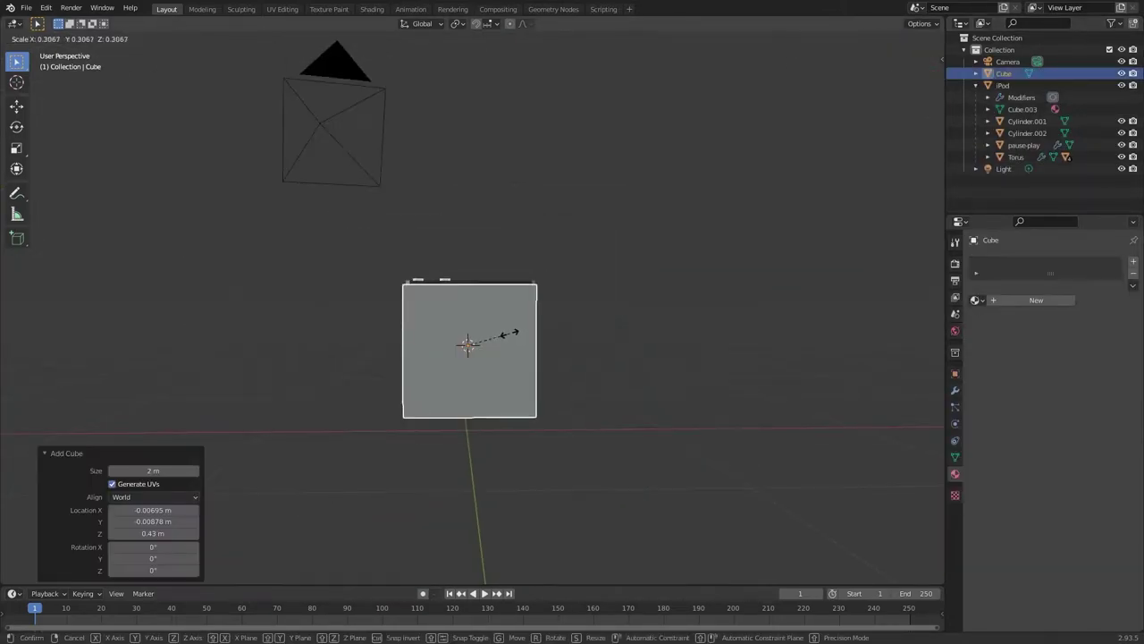
left_click(508, 335)
Flatten the new cube along the Y axis into a thin panel.
key("ctrl+KP_1")
key("s")
middle_click_drag(552, 361, 605, 408)
key("s")
key("y")
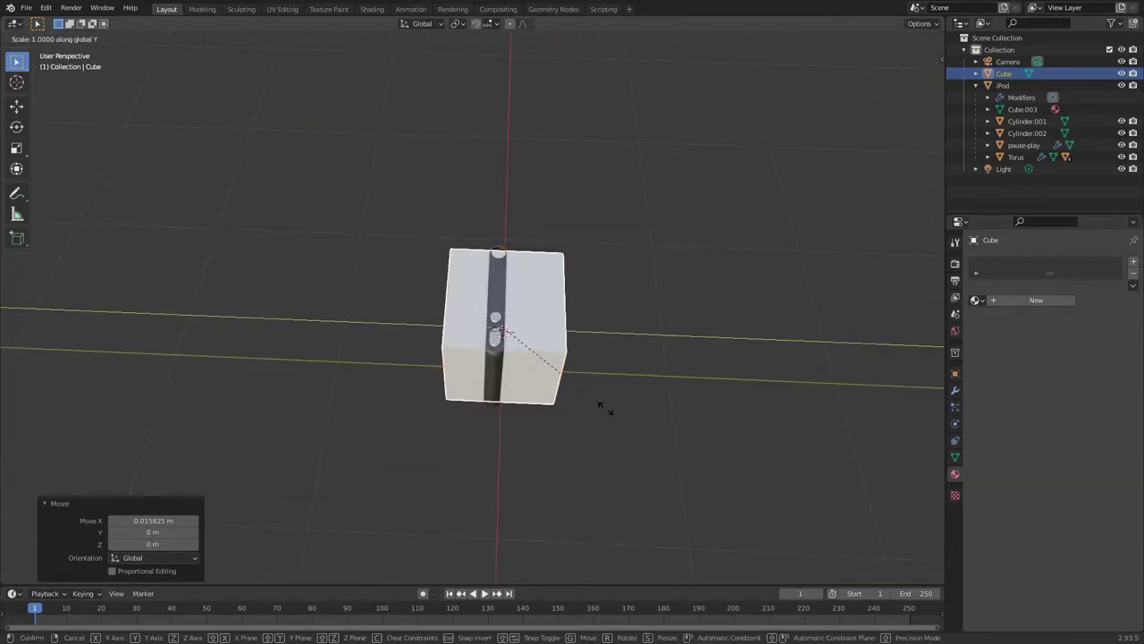
left_click(661, 507)
middle_click_drag(661, 507, 561, 408)
key("s")
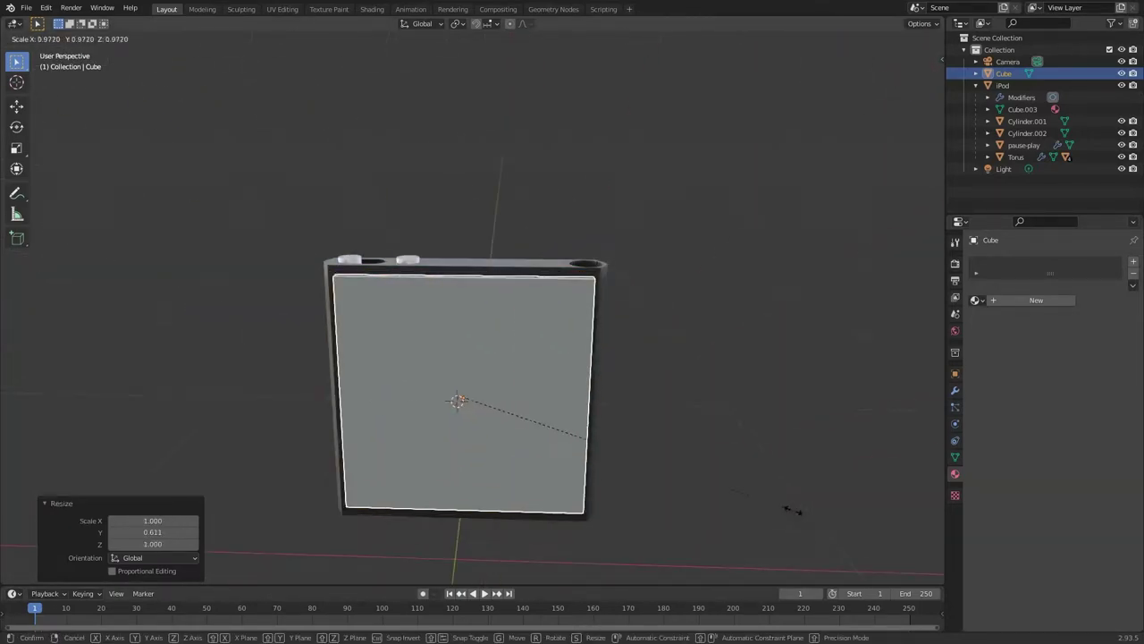
left_click(792, 516)
Move the panel along Z, thin it further on Y, then select iPod with its parts.
key("g")
key("z")
left_click(536, 360)
key("KP_1")
key("s")
key("y")
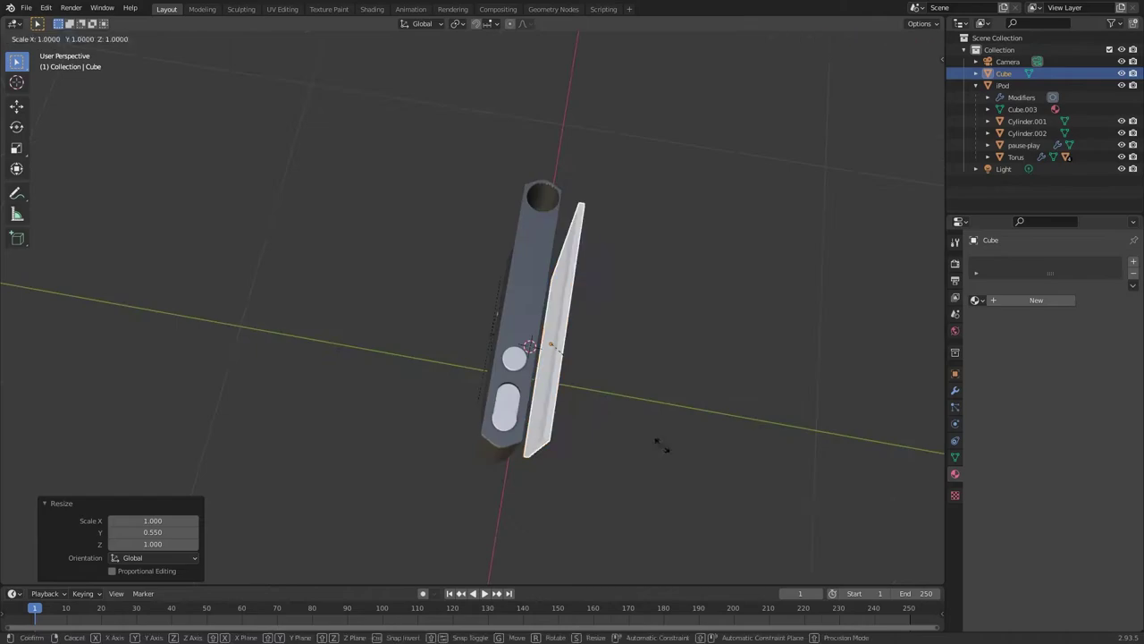
mouse_move(536, 361)
middle_mouse_down()
mouse_move(665, 401)
mouse_move(976, 83)
middle_mouse_up()
left_click(665, 401)
left_click_drag(976, 83, 1019, 159)
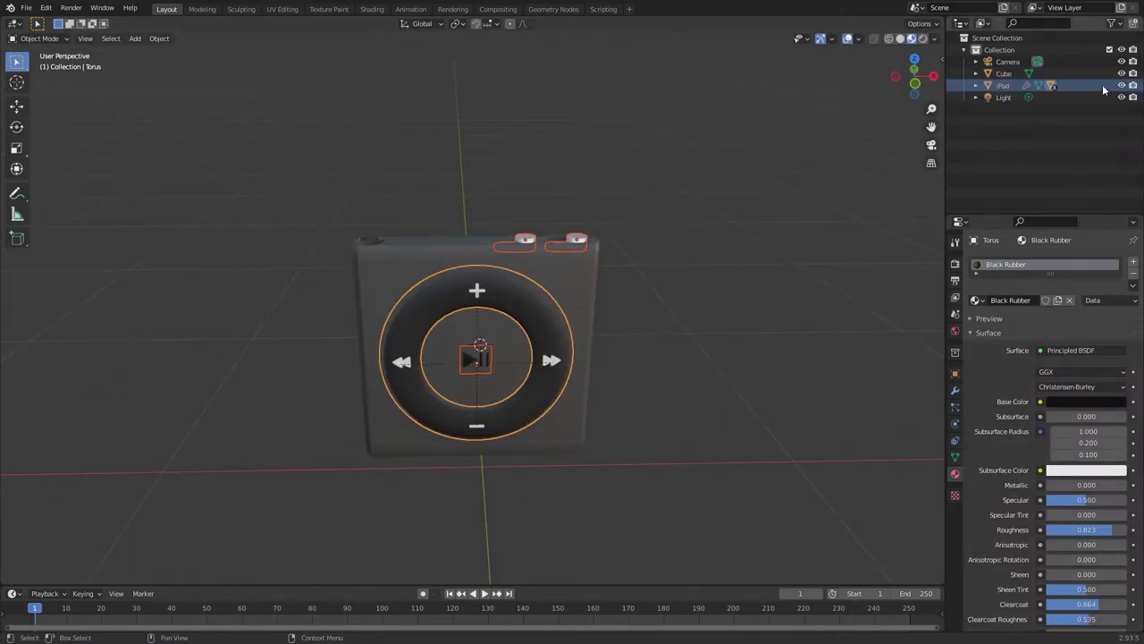
right_click(1103, 86)
Hide iPod, select the Cube panel, and cut and slide new edge loops across it.
key("h")
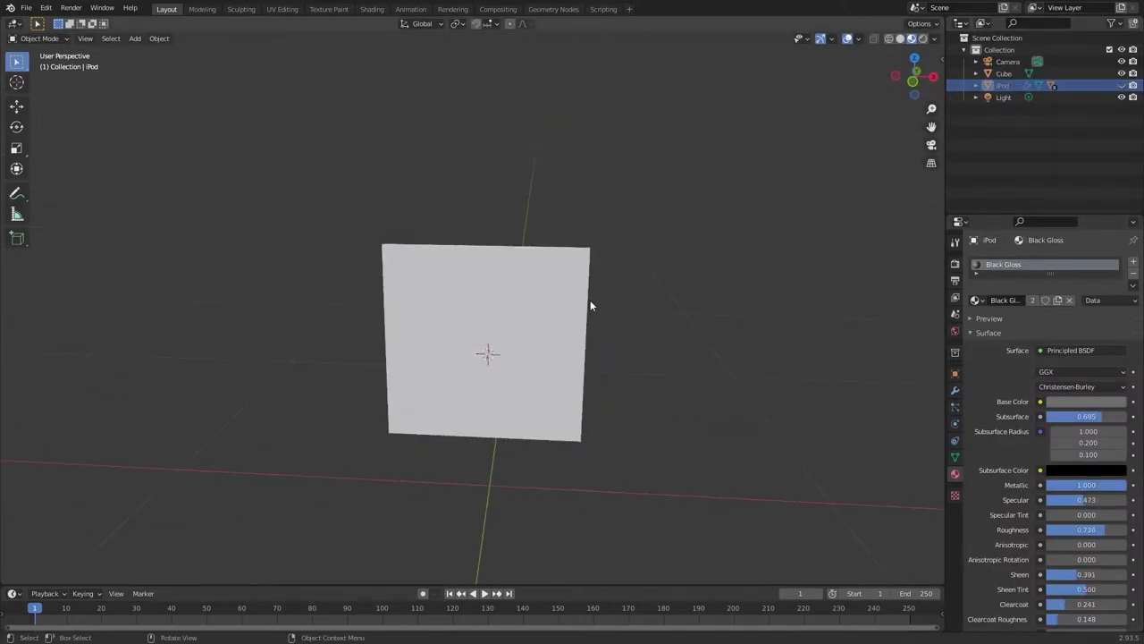
middle_click_drag(590, 306, 676, 324)
left_click(517, 336)
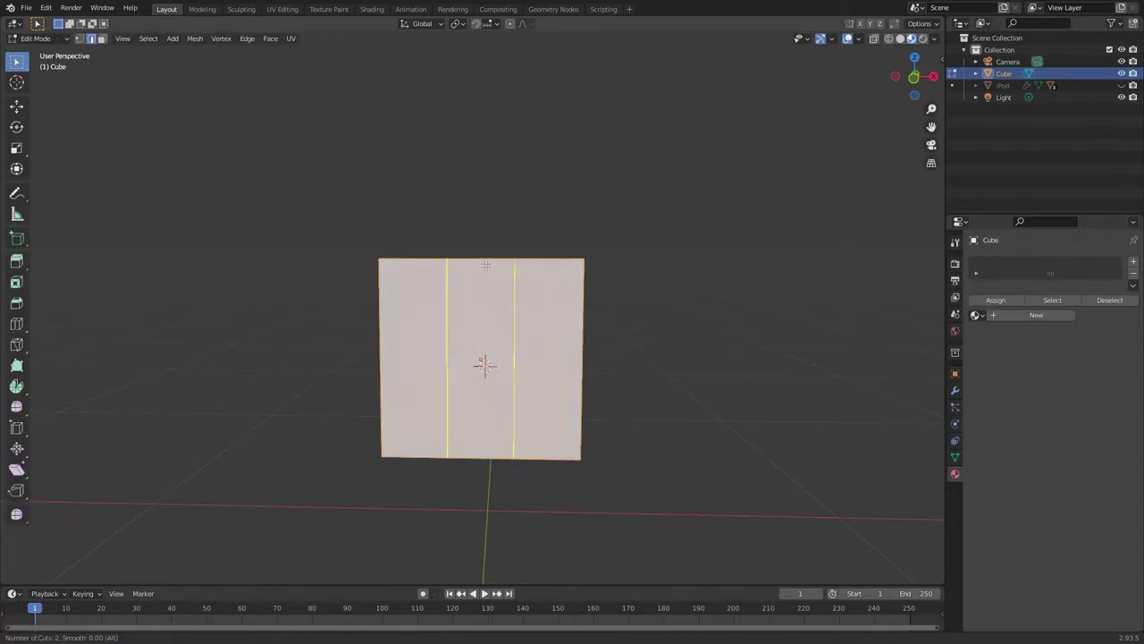
left_click(637, 286)
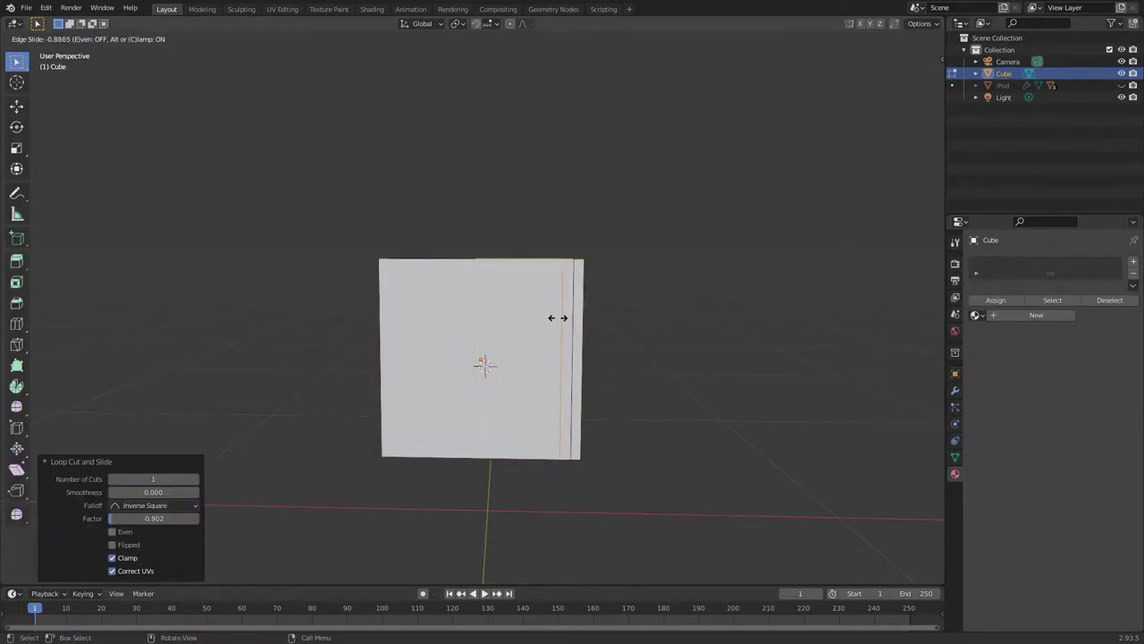
middle_click_drag(540, 435, 738, 364)
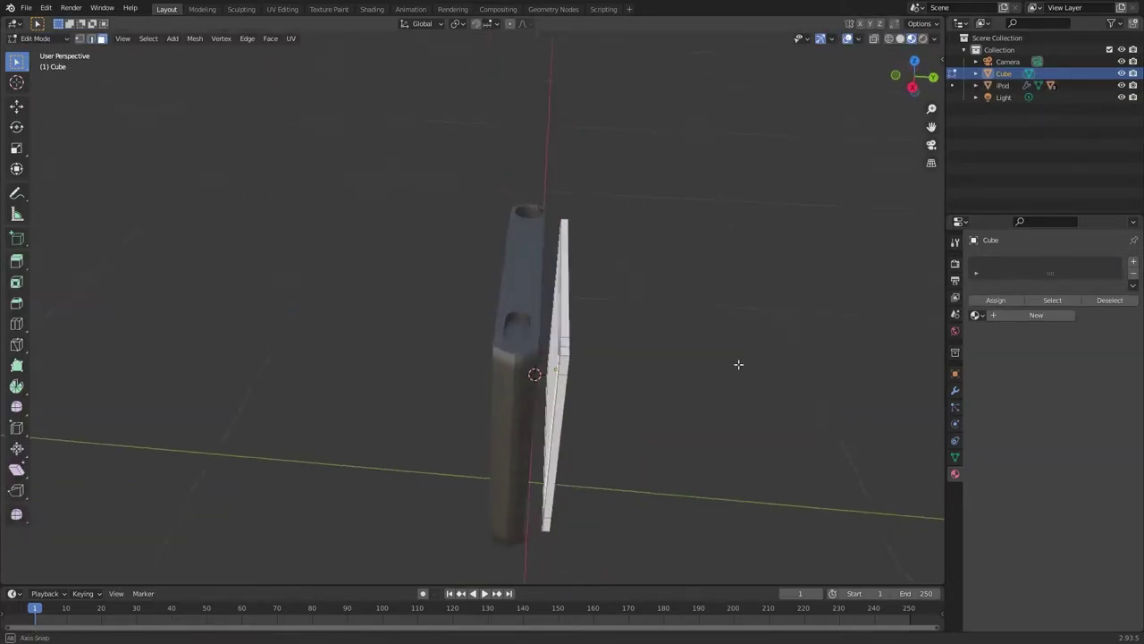
left_click(549, 443)
mouse_move(549, 443)
middle_mouse_down()
mouse_move(600, 493)
mouse_move(656, 480)
mouse_move(626, 339)
mouse_move(949, 268)
mouse_move(387, 294)
middle_mouse_up()
key("g")
key("g")
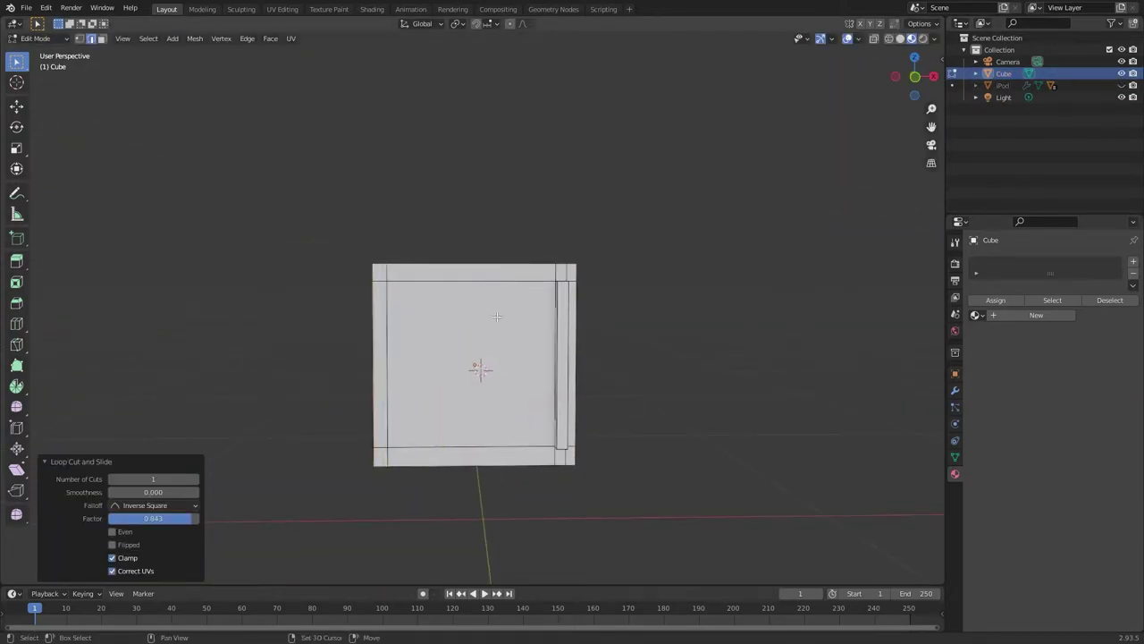
left_click(405, 346)
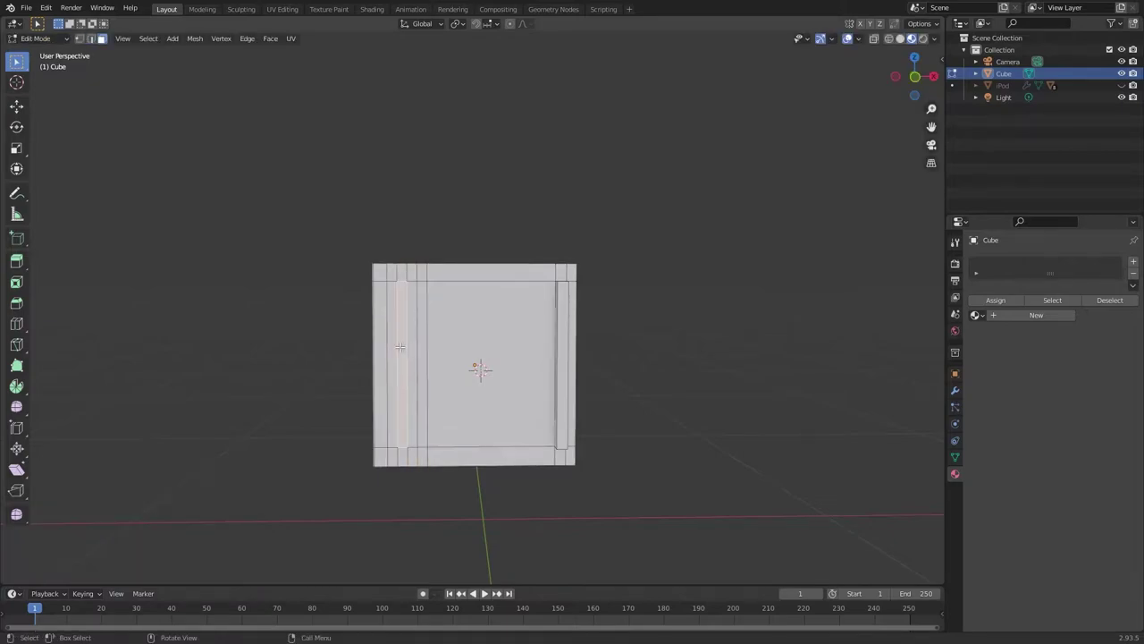
Offset the panel's faces along their normals and reposition an edge.
scroll(385, 358, "up", 2)
scroll(306, 378, "up", 2)
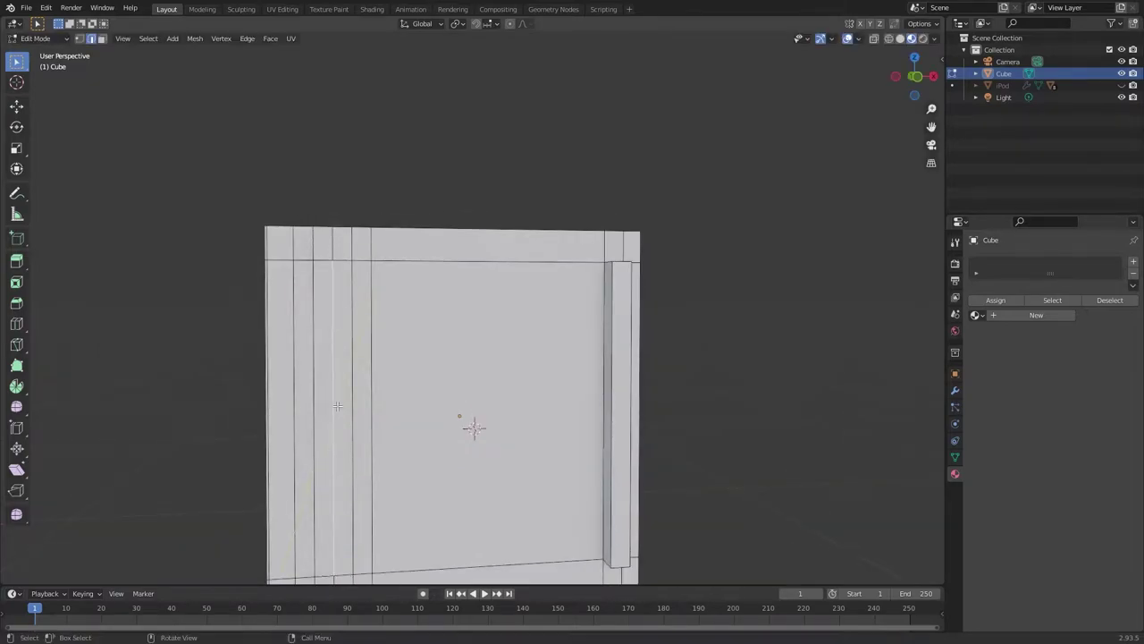
middle_click_drag(361, 425, 506, 464)
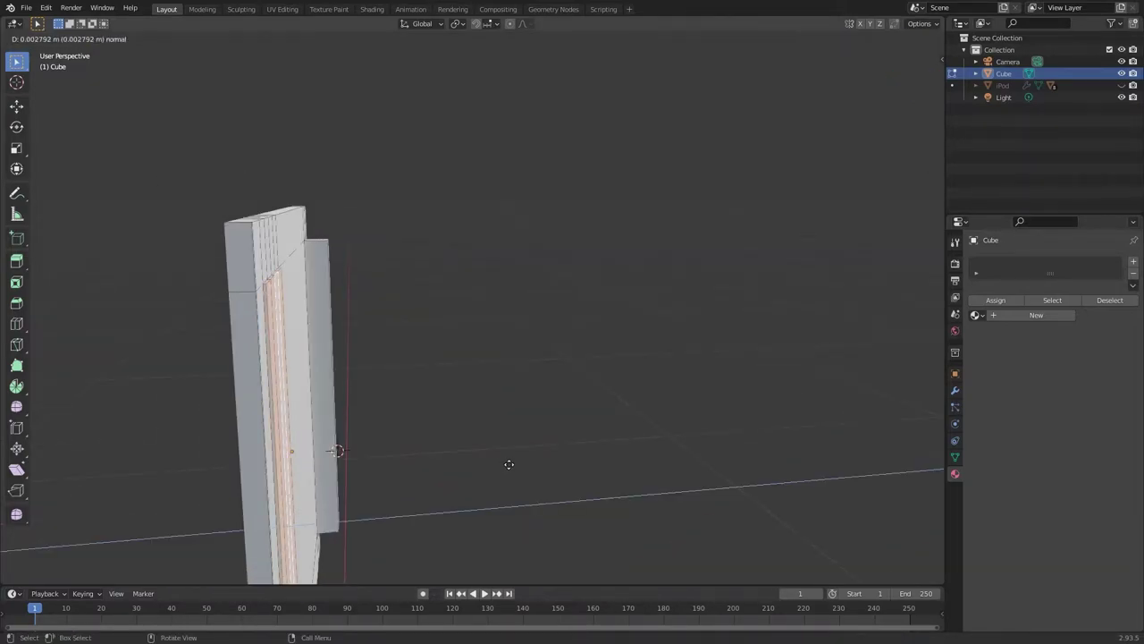
left_click(509, 464)
mouse_move(467, 408)
middle_mouse_down()
mouse_move(372, 442)
mouse_move(275, 432)
middle_mouse_up()
key("Escape")
key("g")
mouse_move(282, 362)
middle_mouse_down()
mouse_move(240, 345)
mouse_move(431, 421)
mouse_move(408, 386)
middle_mouse_up()
left_click(263, 353)
Move the selected edges further to shape the panel, then leave Edit Mode.
key("g")
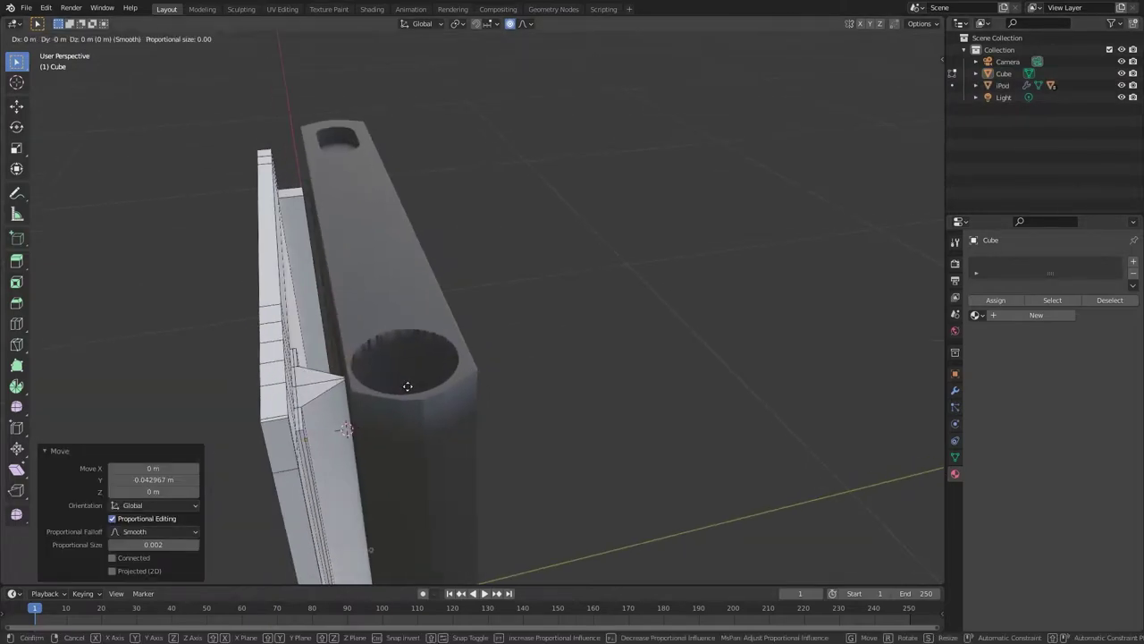
mouse_move(347, 430)
middle_mouse_down()
mouse_move(359, 517)
mouse_move(379, 531)
mouse_move(626, 503)
mouse_move(446, 476)
mouse_move(468, 177)
mouse_move(649, 251)
mouse_move(359, 347)
middle_mouse_up()
key("g")
left_click(366, 523)
key("Tab")
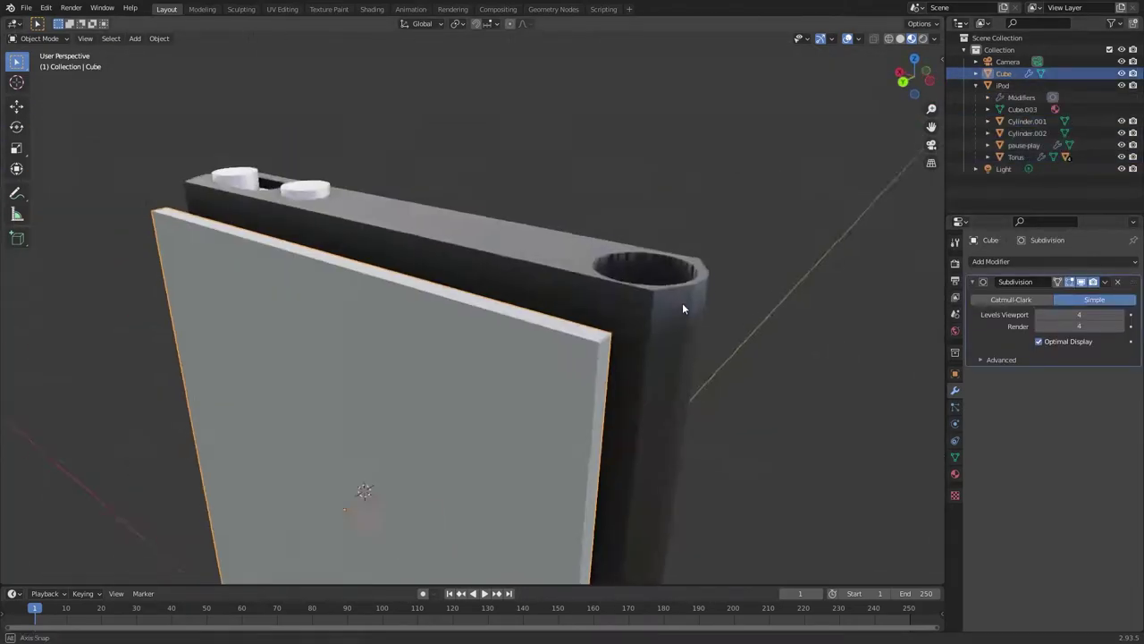
Dissolve the selected edges on the panel and move the remaining edges into place.
key("x")
left_click(533, 393)
right_click(520, 425)
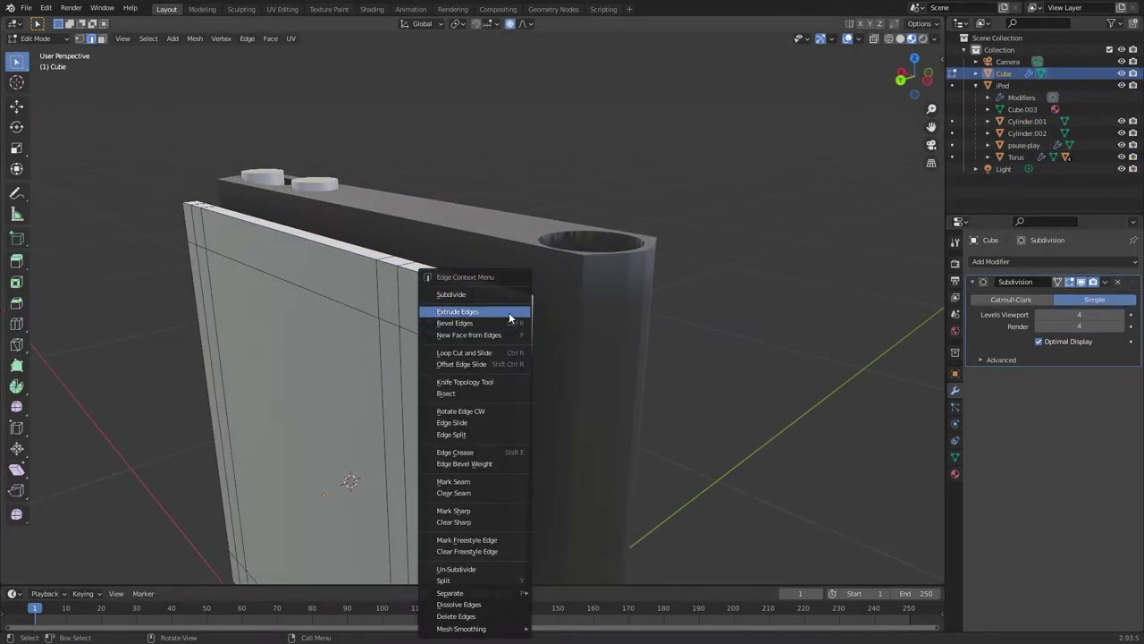
key("Escape")
right_click(199, 337)
mouse_move(520, 426)
middle_mouse_down()
mouse_move(199, 337)
mouse_move(597, 371)
middle_mouse_up()
key("Escape")
key("g")
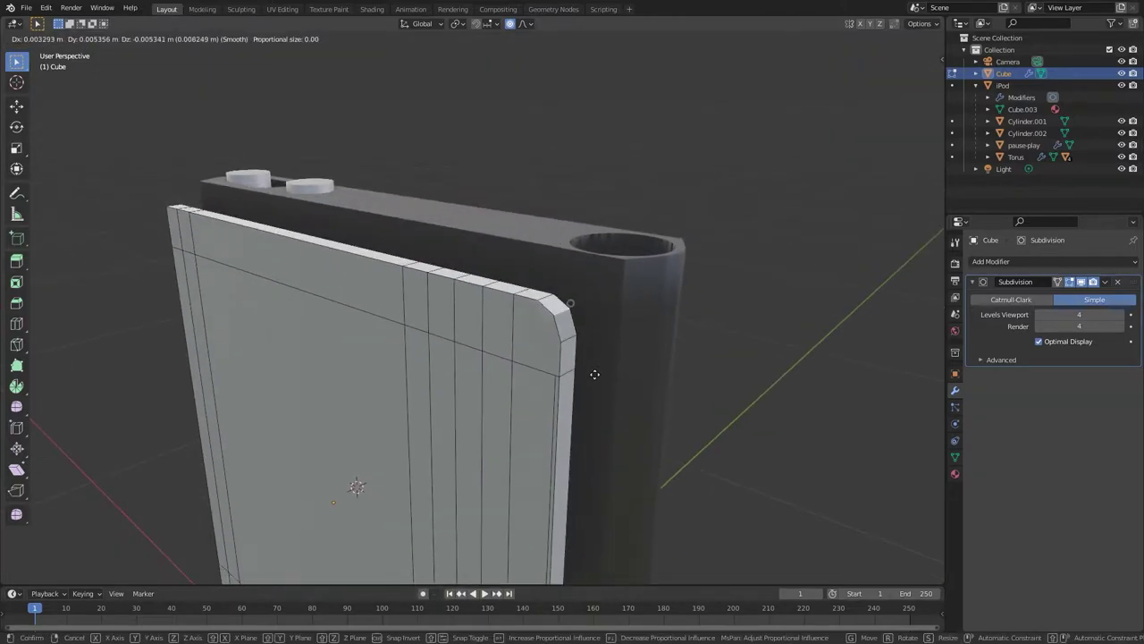
left_click(595, 375)
Bevel the panel's top corner edge and add an edge loop near the top, sliding it into place.
middle_click_drag(614, 358, 357, 349)
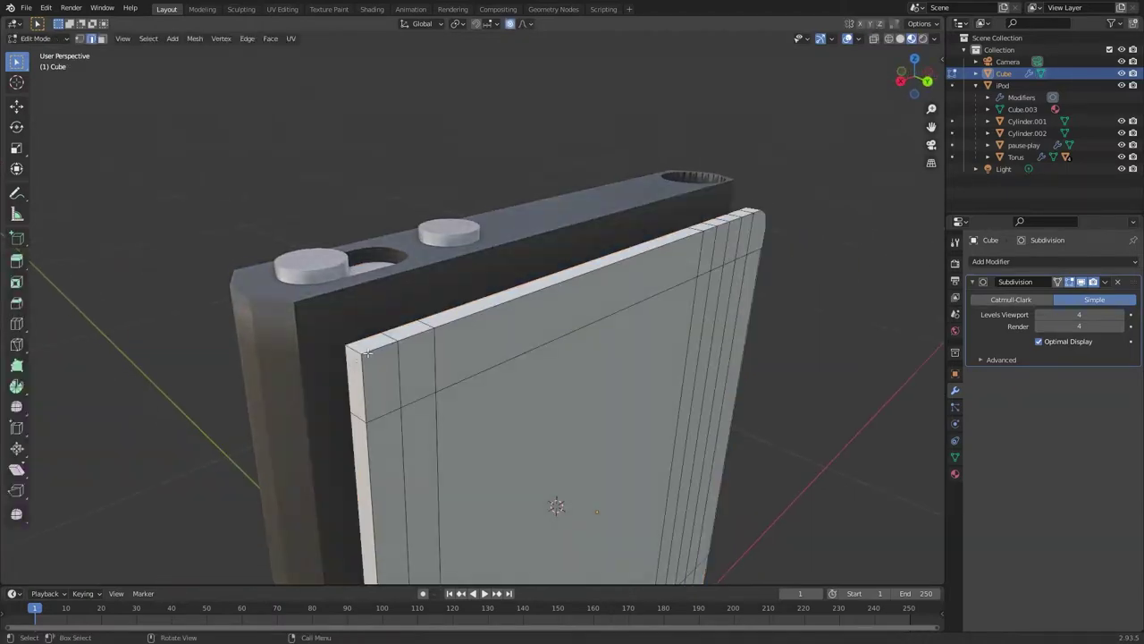
key("ctrl+e")
left_click(322, 105)
left_click(365, 382)
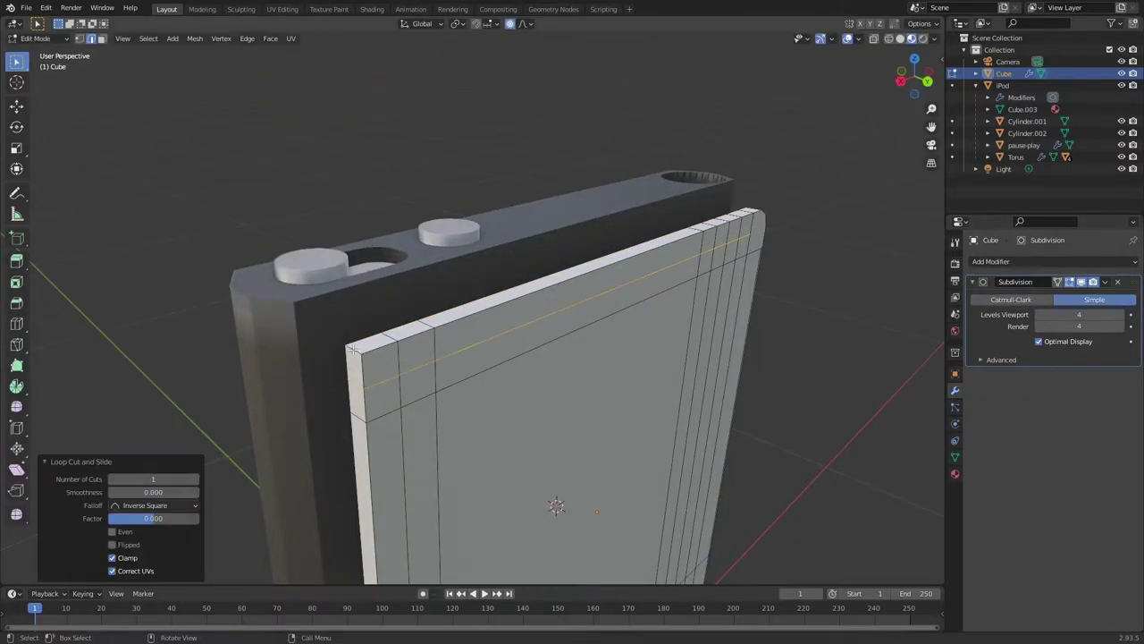
key("g")
left_click(375, 362)
Add another edge loop to the panel and dissolve the extra edges.
mouse_move(375, 362)
middle_mouse_down()
mouse_move(349, 340)
mouse_move(455, 355)
middle_mouse_up()
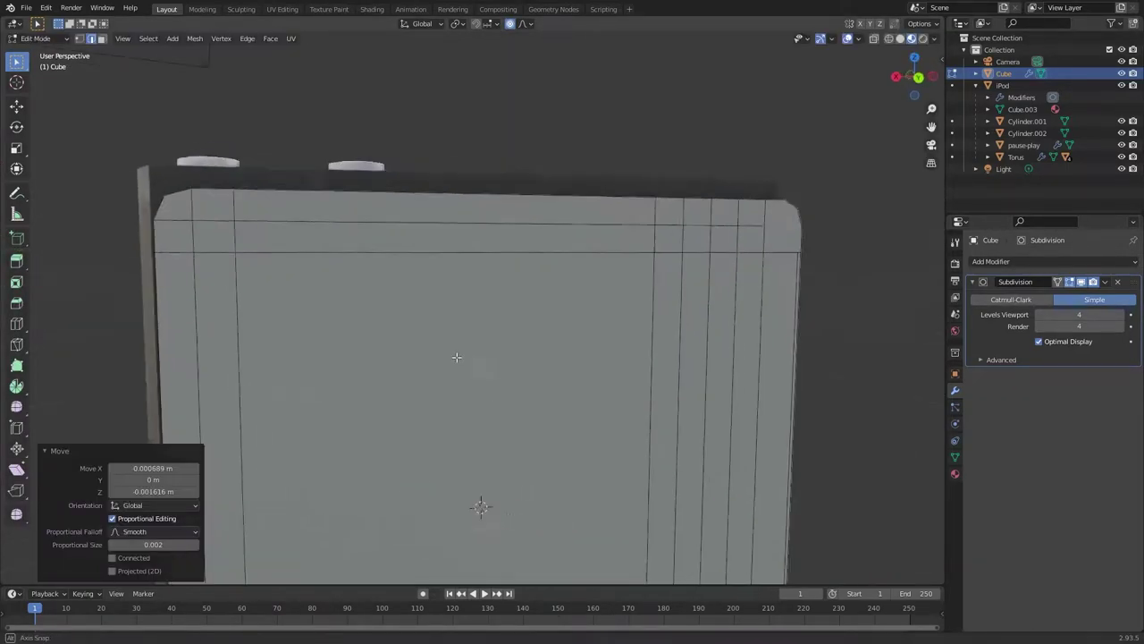
scroll(455, 355, "down", 3)
middle_click_drag(376, 462, 435, 455)
left_click(435, 455)
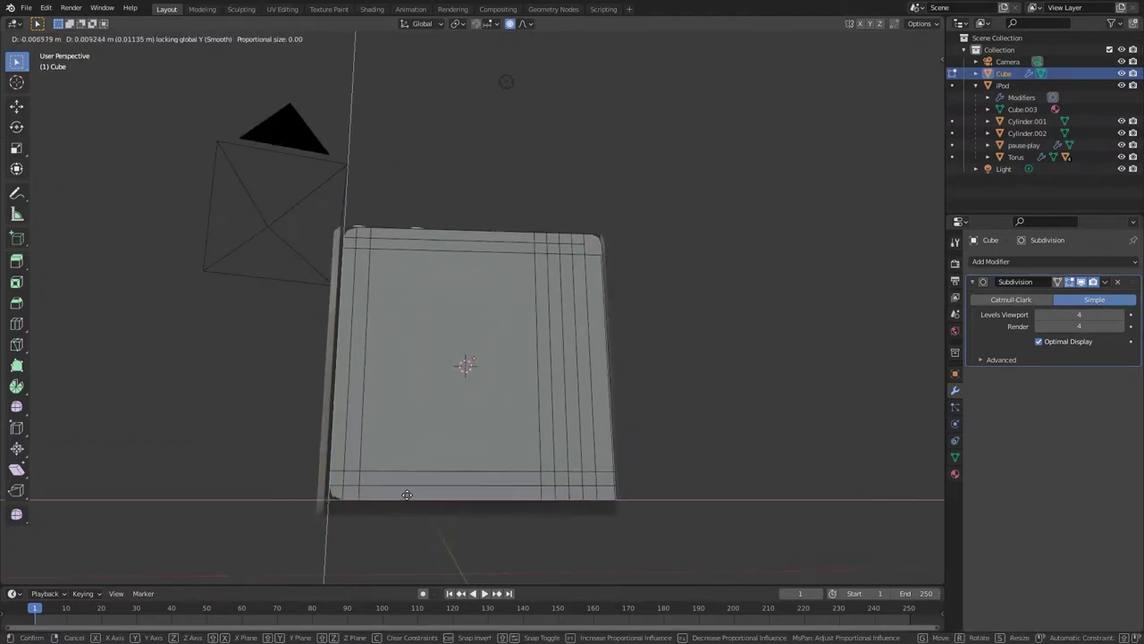
left_click(454, 453)
scroll(493, 400, "up", 4)
right_click(492, 400)
left_click(494, 611)
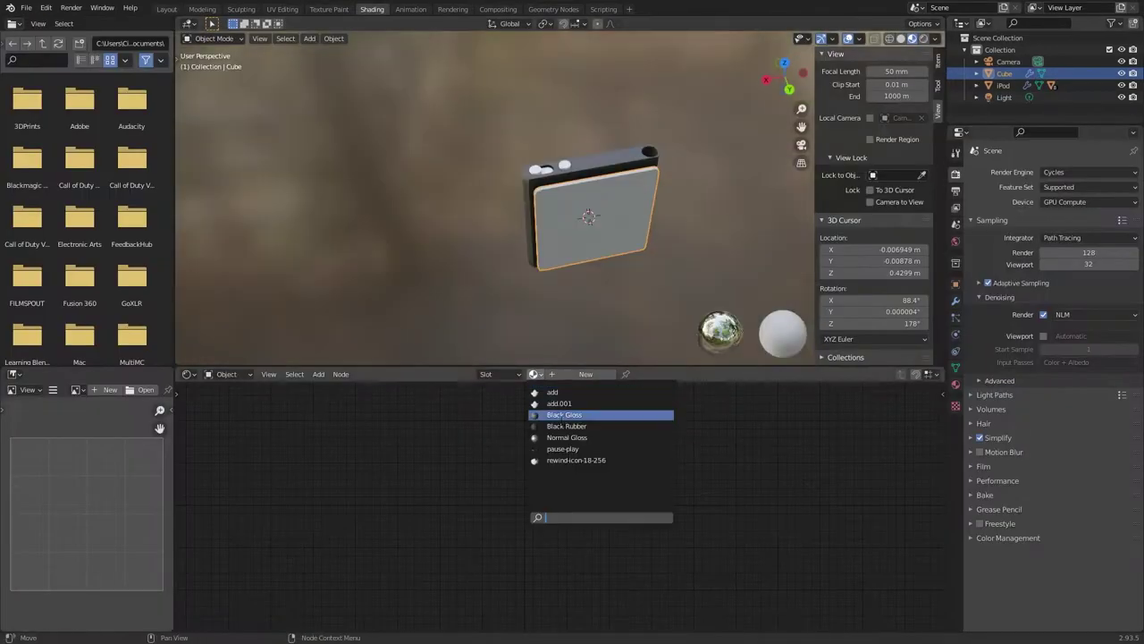
Apply the Black Gloss material to the panel and delete the misplaced logo plane.
left_click(563, 415)
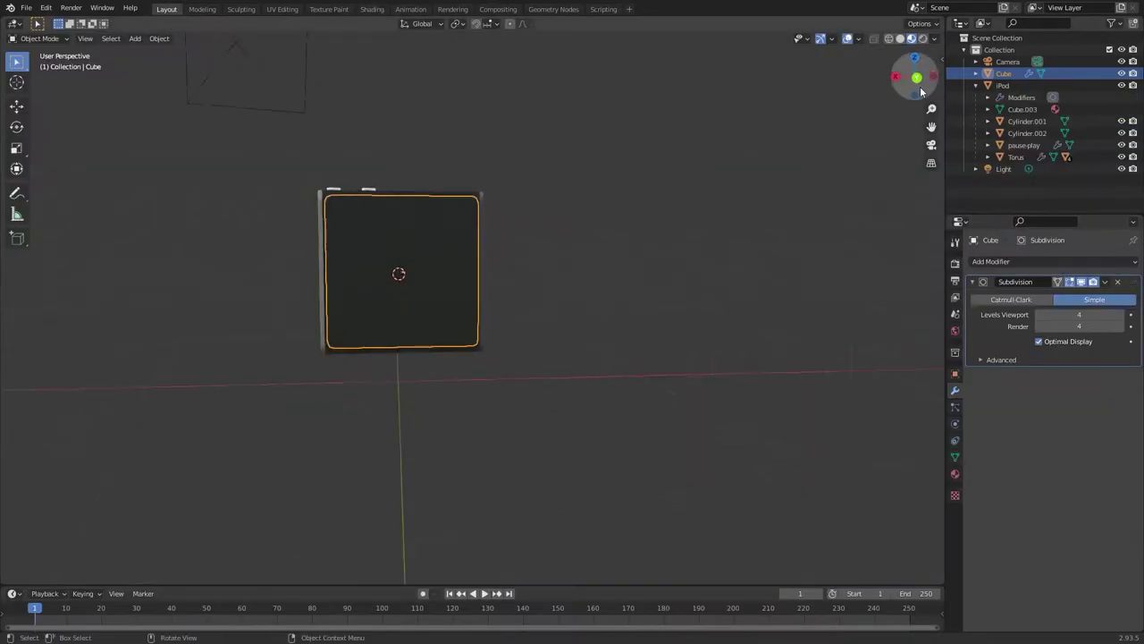
key("KP_Decimal")
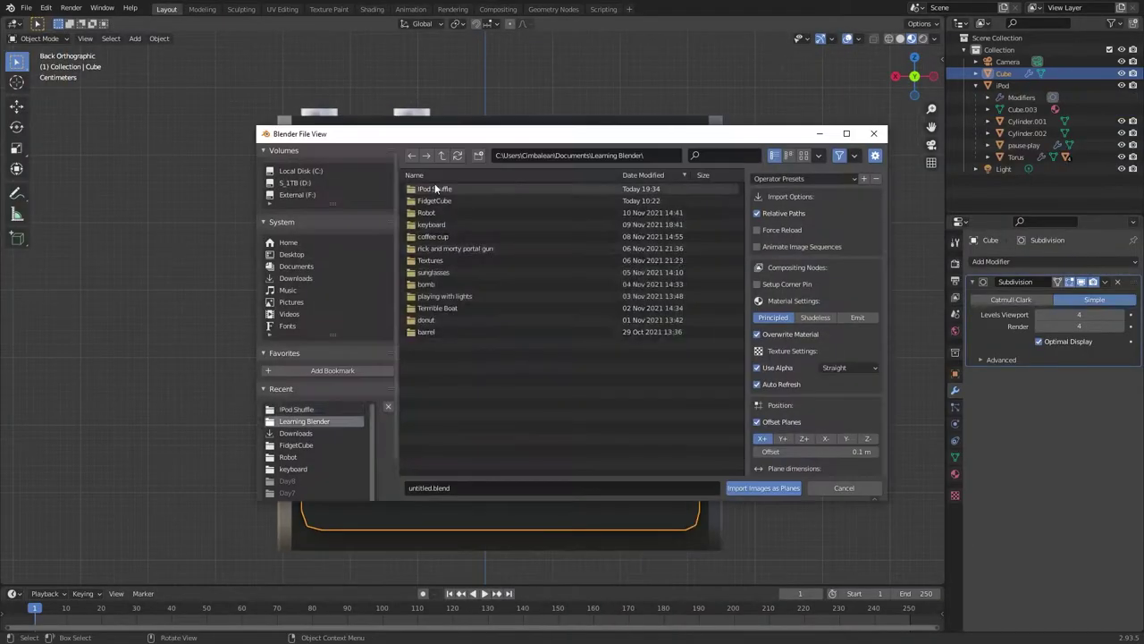
type("rz180")
key("Escape")
key("Delete")
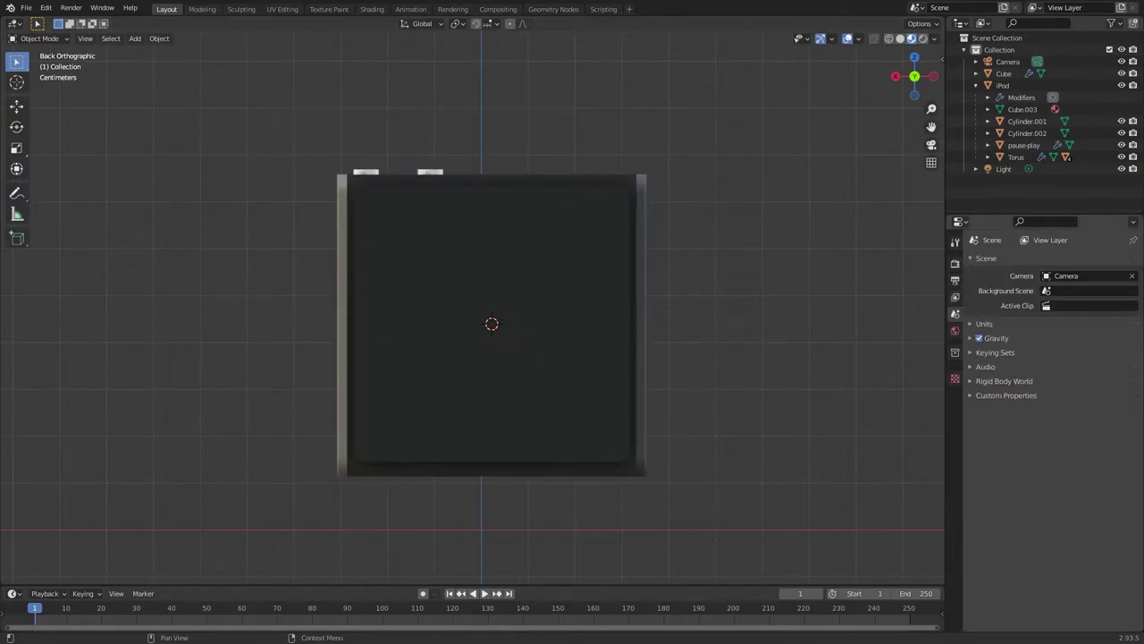
Import the Apple logo as a plane, turn it 180° around Z, and scale it down.
left_click(761, 485)
type("rz180")
key("Return")
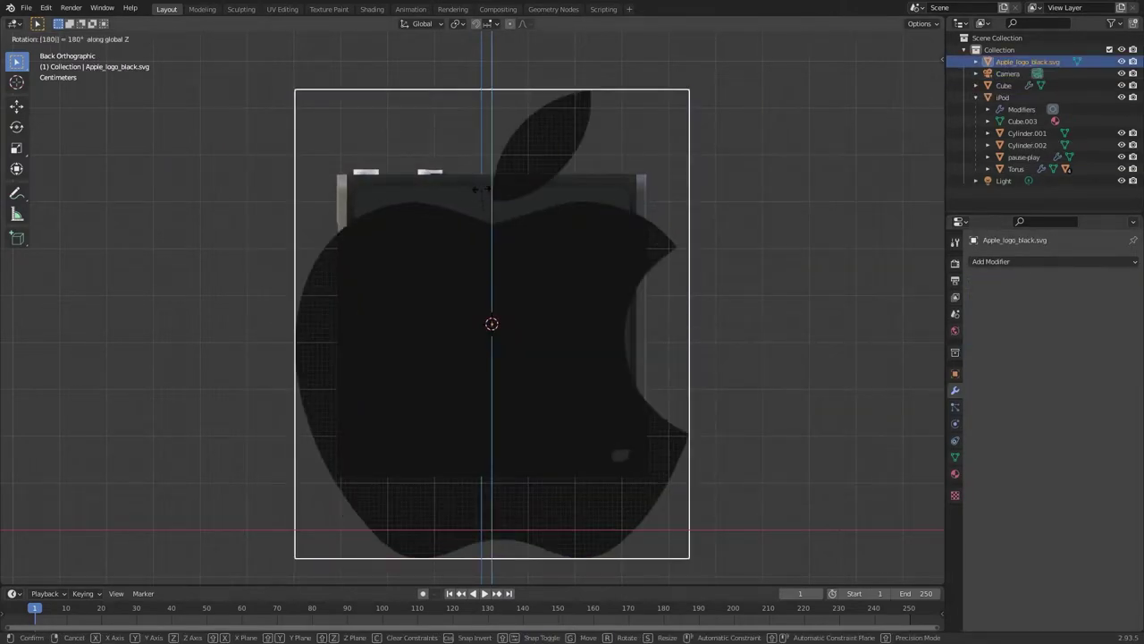
key("s")
left_click(537, 379)
middle_click_drag(538, 379, 509, 409)
Subdivide the logo plane's mesh into a grid.
right_click(500, 309)
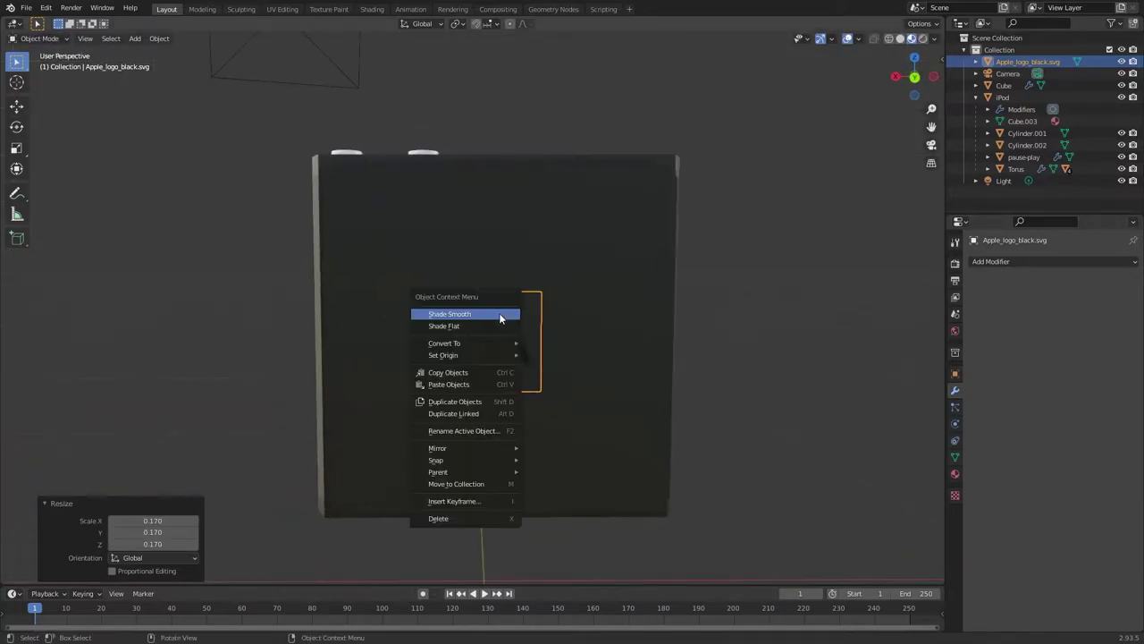
key("Tab")
right_click(511, 268)
left_click(511, 271)
Shrinkwrap the logo onto the Cube, Above Surface with a 0.002 m offset.
left_click(1055, 261)
left_click(992, 414)
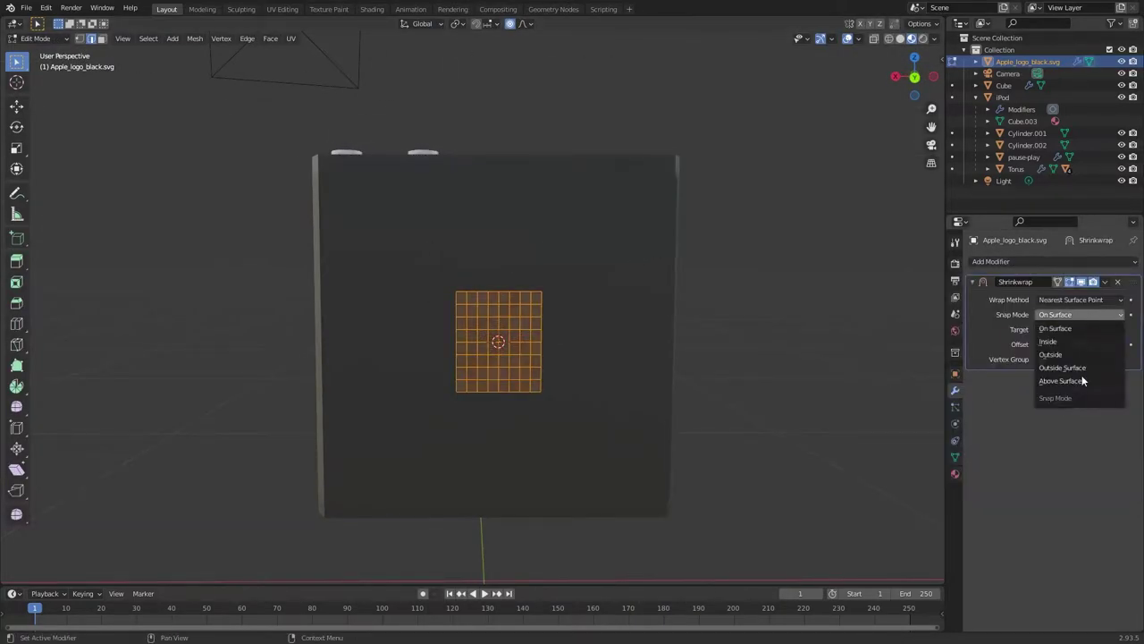
left_click(1084, 380)
key("Tab")
Frame the iPod through the scene camera with Camera to View enabled.
mouse_move(754, 397)
middle_mouse_down()
mouse_move(853, 427)
mouse_move(567, 351)
middle_mouse_up()
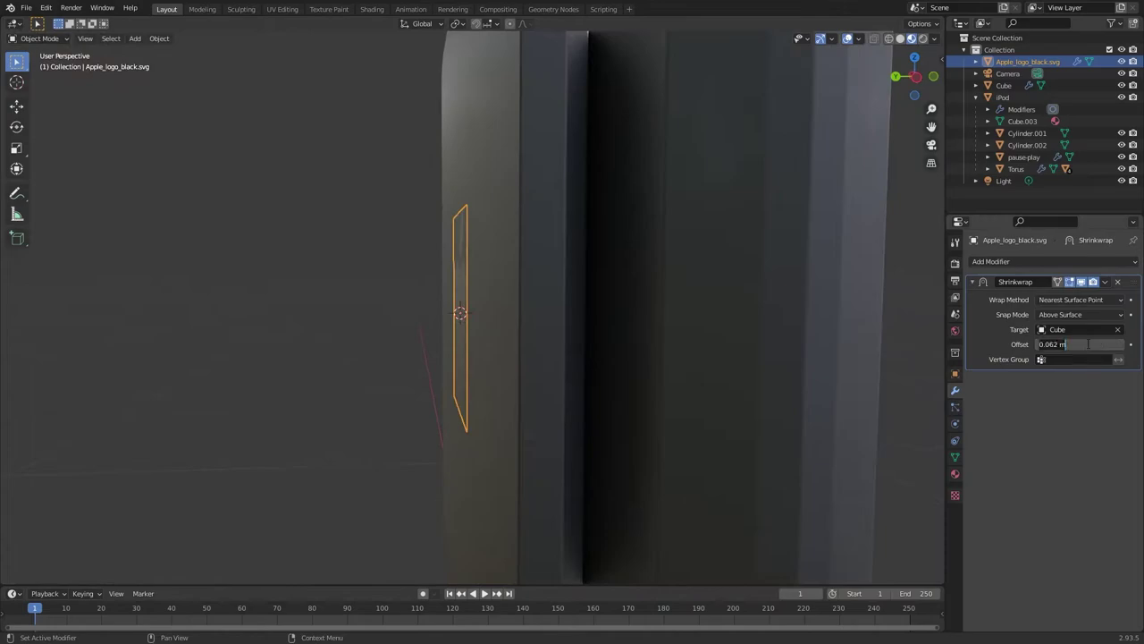
scroll(635, 358, "down", 5)
mouse_move(635, 358)
middle_mouse_down()
mouse_move(677, 438)
mouse_move(577, 404)
mouse_move(590, 340)
mouse_move(464, 422)
mouse_move(511, 320)
mouse_move(490, 320)
middle_mouse_up()
scroll(677, 438, "down", 3)
key("KP_0")
key("n")
left_click(869, 201)
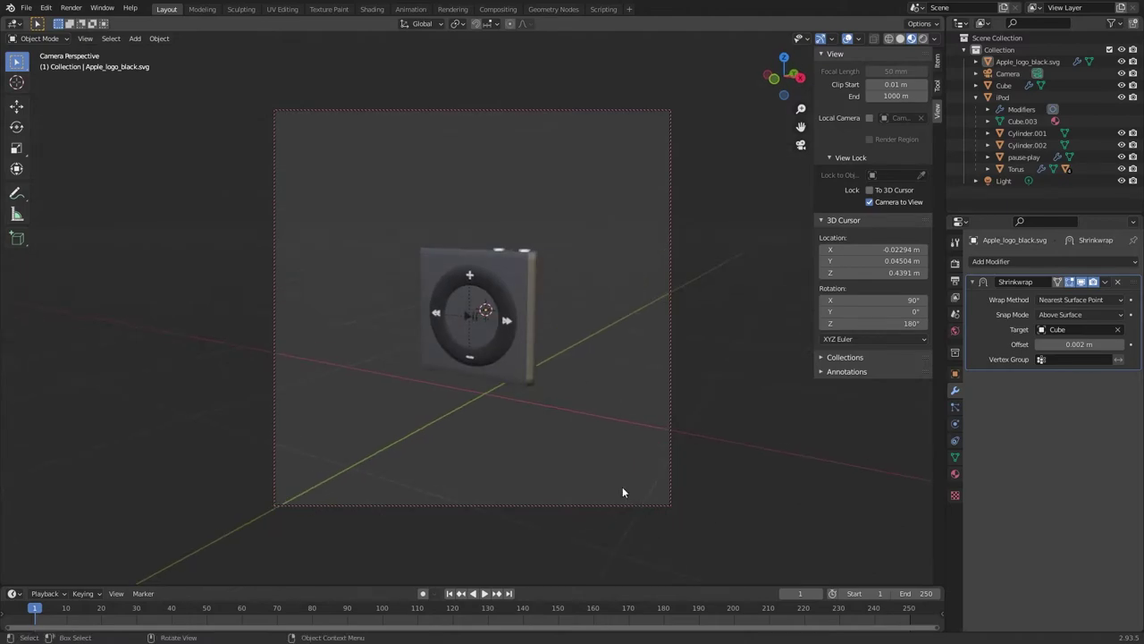
Add a new cube and scale it up to enclose the iPod.
key("KP_0")
key("shift+a")
left_click(531, 315)
key("KP_0")
key("s")
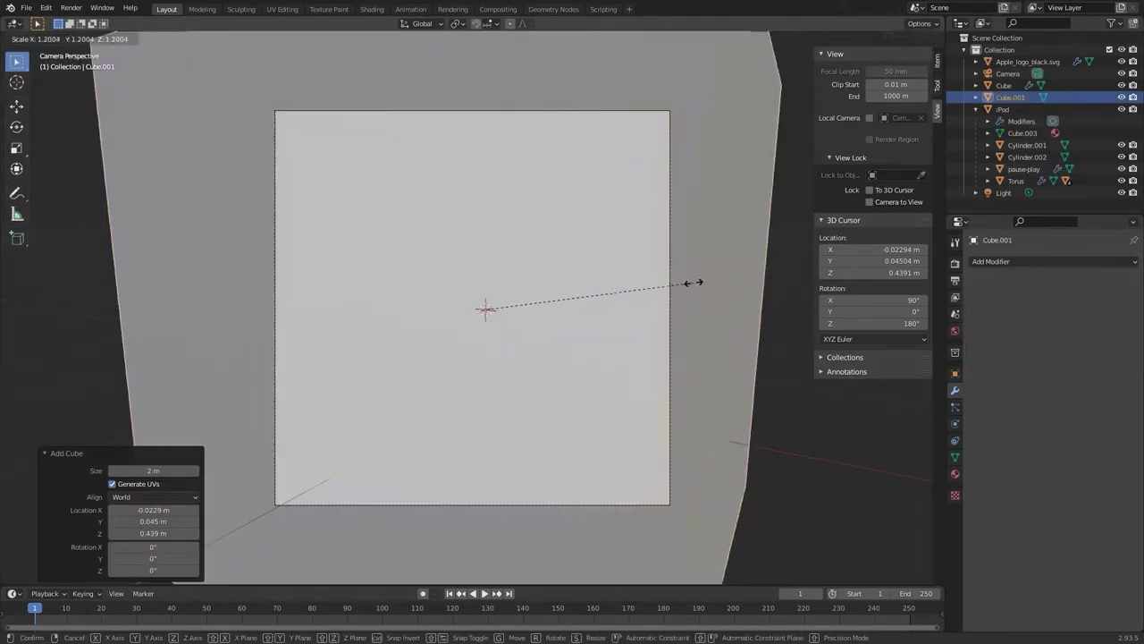
left_click(757, 300)
Delete faces of the new cube to open up the box.
key("Tab")
right_click(572, 344)
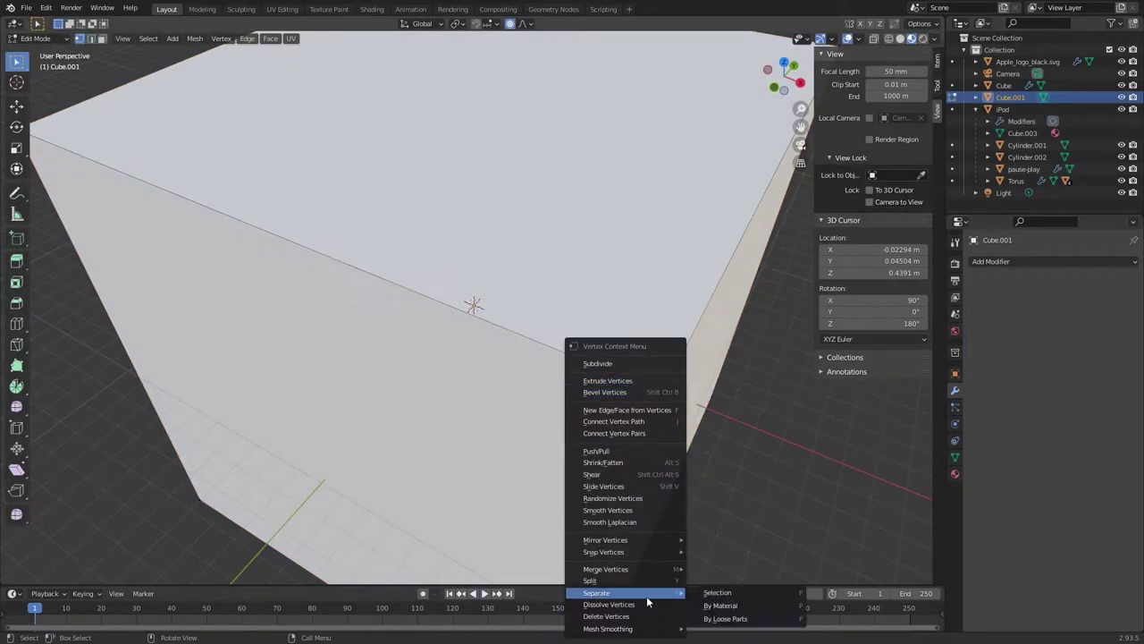
key("Escape")
scroll(663, 394, "down", 6)
scroll(560, 298, "down", 4)
Move the backdrop box along X and Z behind the iPod and check the camera view.
key("g")
key("x")
left_click(536, 328)
key("g")
key("z")
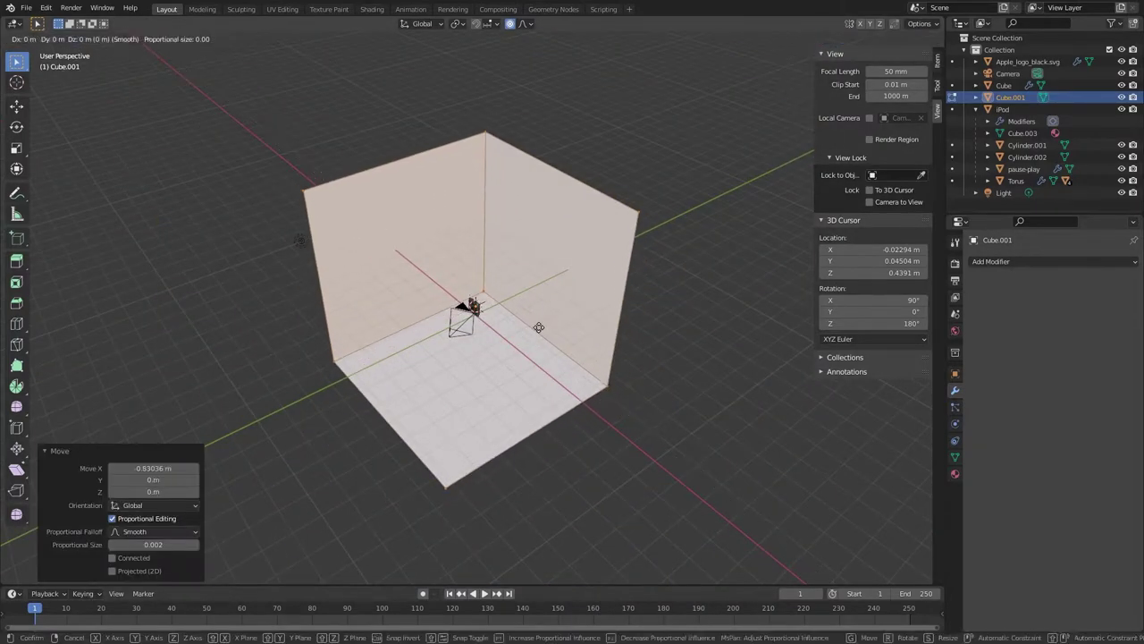
left_click(503, 365)
key("KP_0")
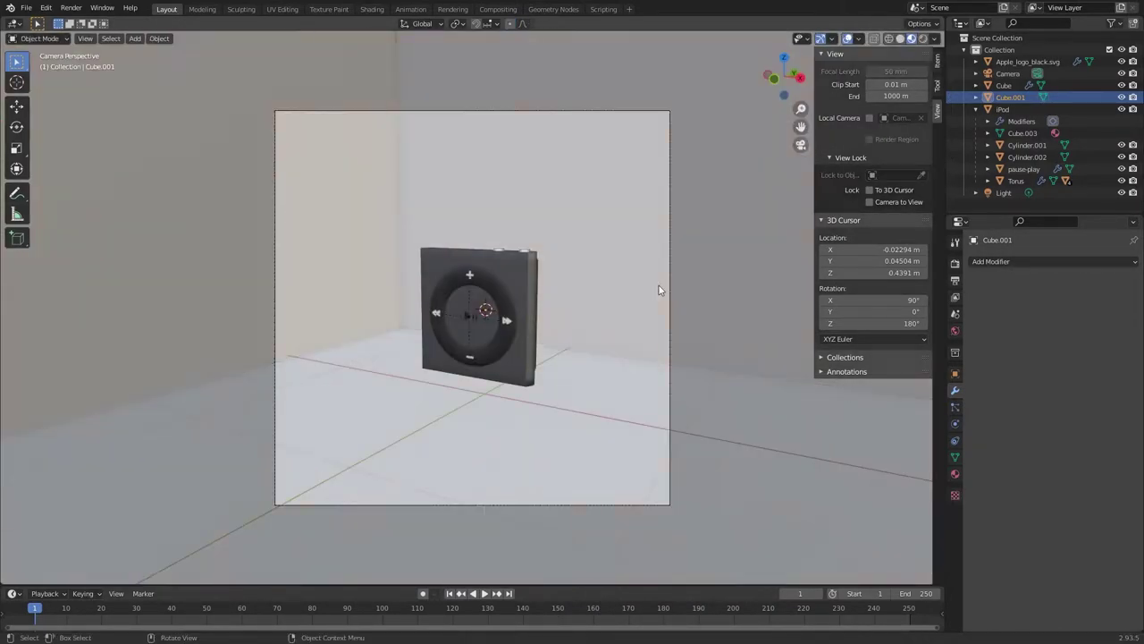
left_click(372, 9)
Give the backdrop a new teal material and preview it fully rendered.
key("KP_0")
left_click(586, 373)
left_click(599, 423)
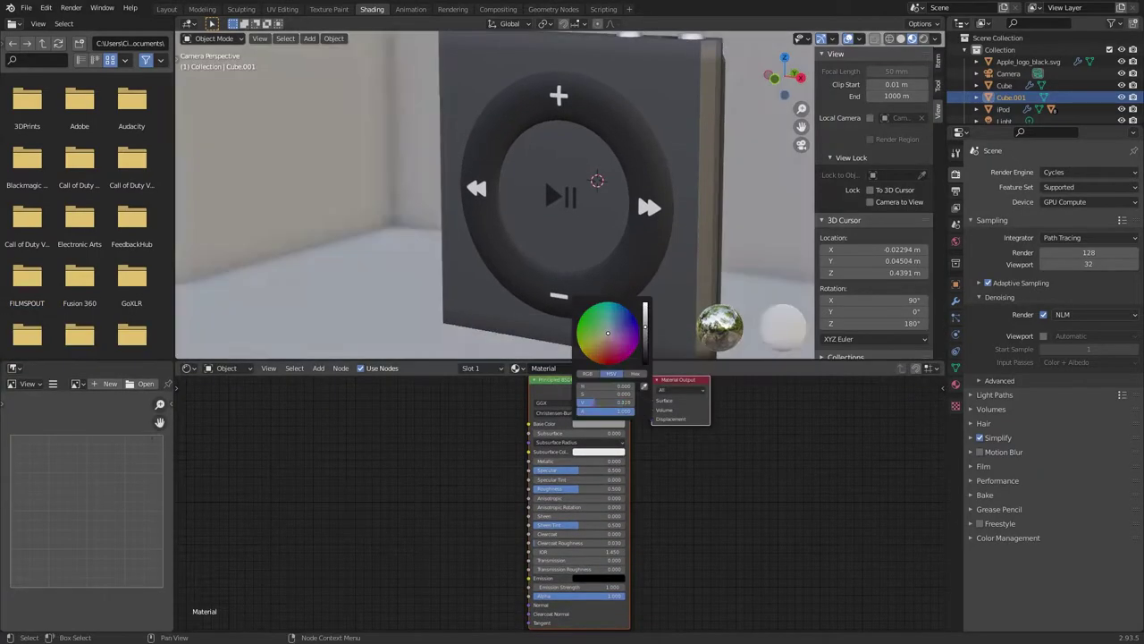
left_click(925, 38)
scroll(600, 355, "up", 8)
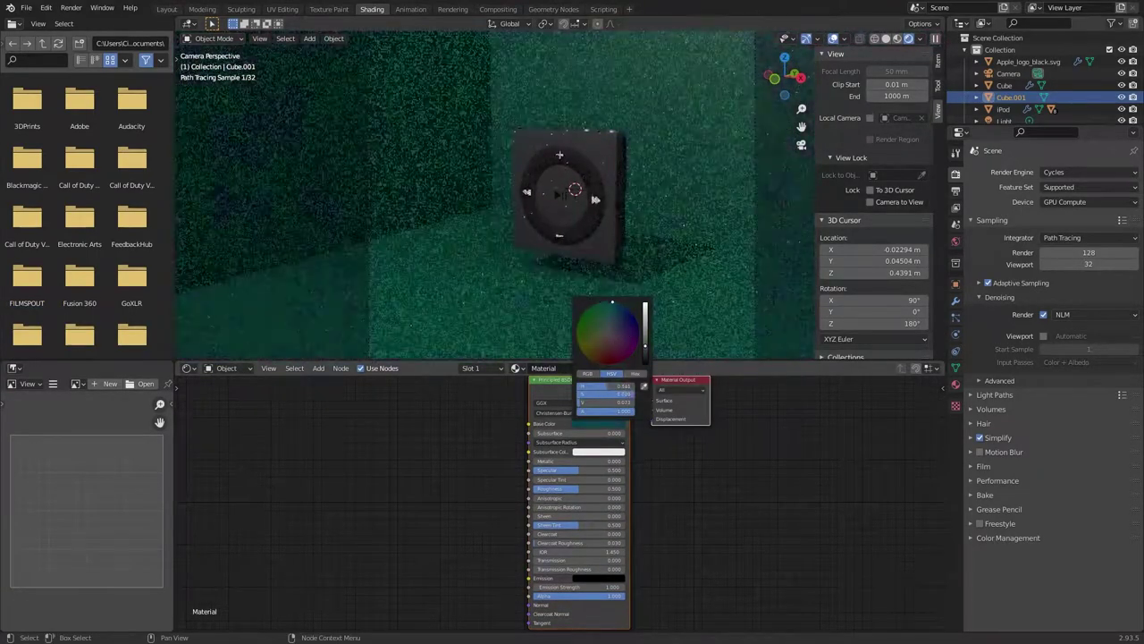
left_click(956, 241)
Set the backdrop material's Roughness and Clearcoat to 1.000.
left_click_drag(563, 489, 643, 489)
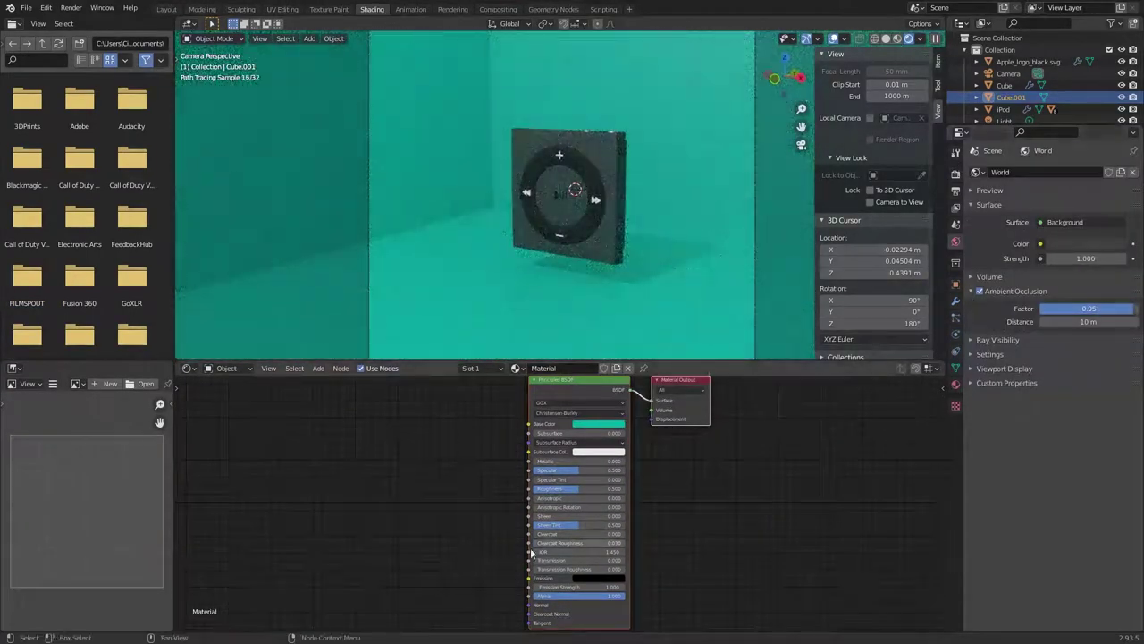
left_click_drag(565, 534, 694, 515)
middle_click_drag(694, 515, 501, 257)
left_click(664, 56)
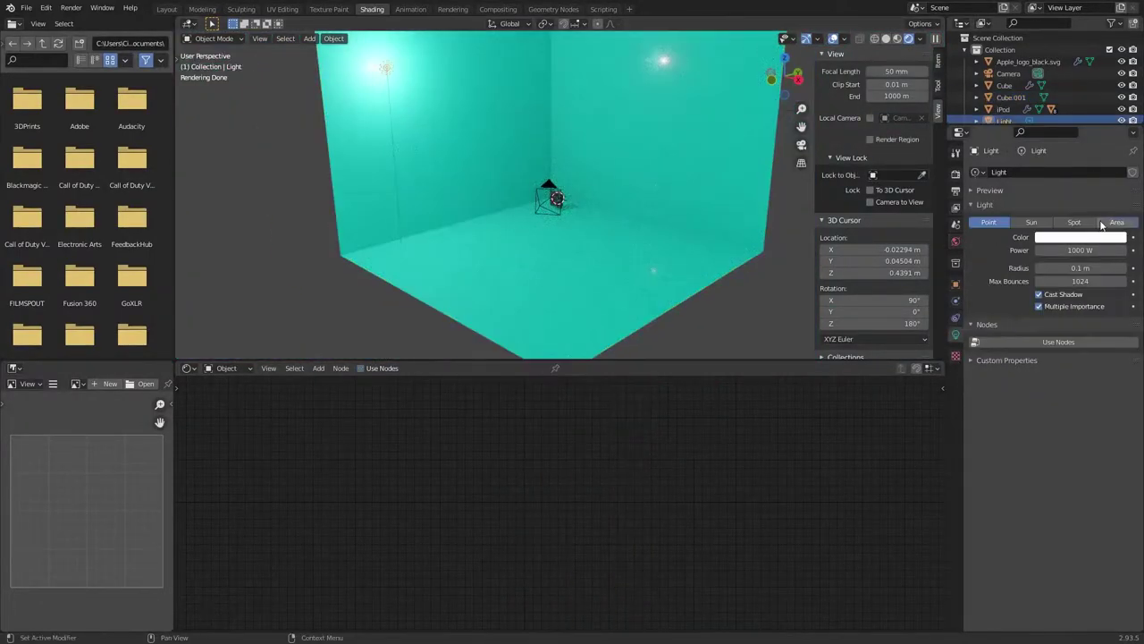
key("KP_0")
Set colour management to the High Contrast look with gamma 0.911.
left_click(956, 173)
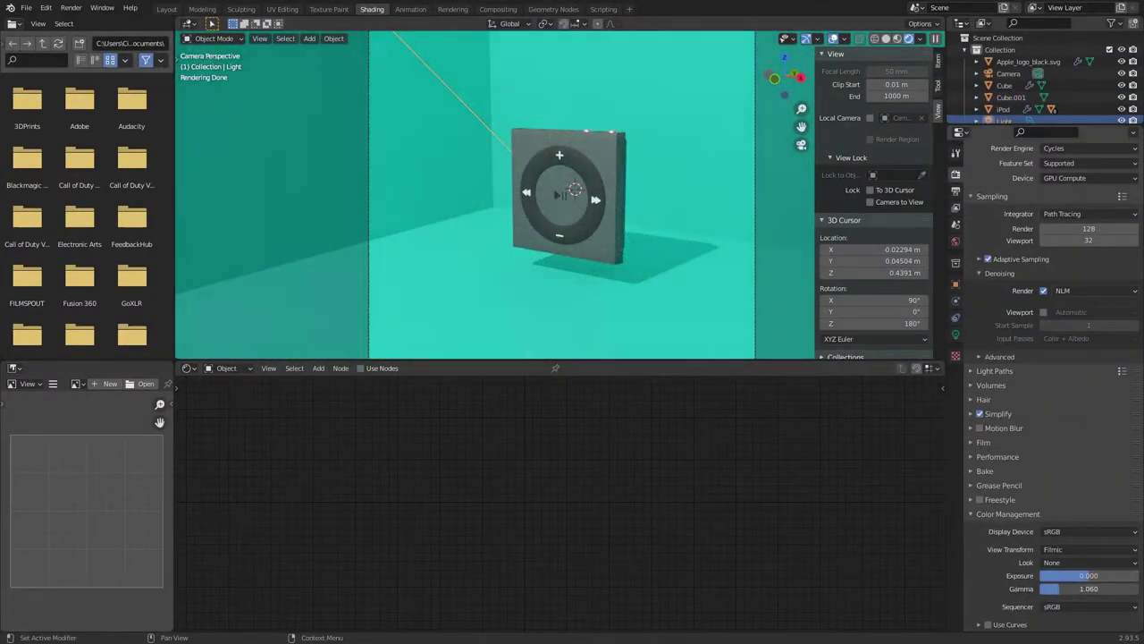
left_click_drag(1088, 589, 1085, 588)
left_click(1090, 562)
left_click(1086, 451)
Lock the camera to the view and move it closer to the iPod.
scroll(590, 158, "down", 2)
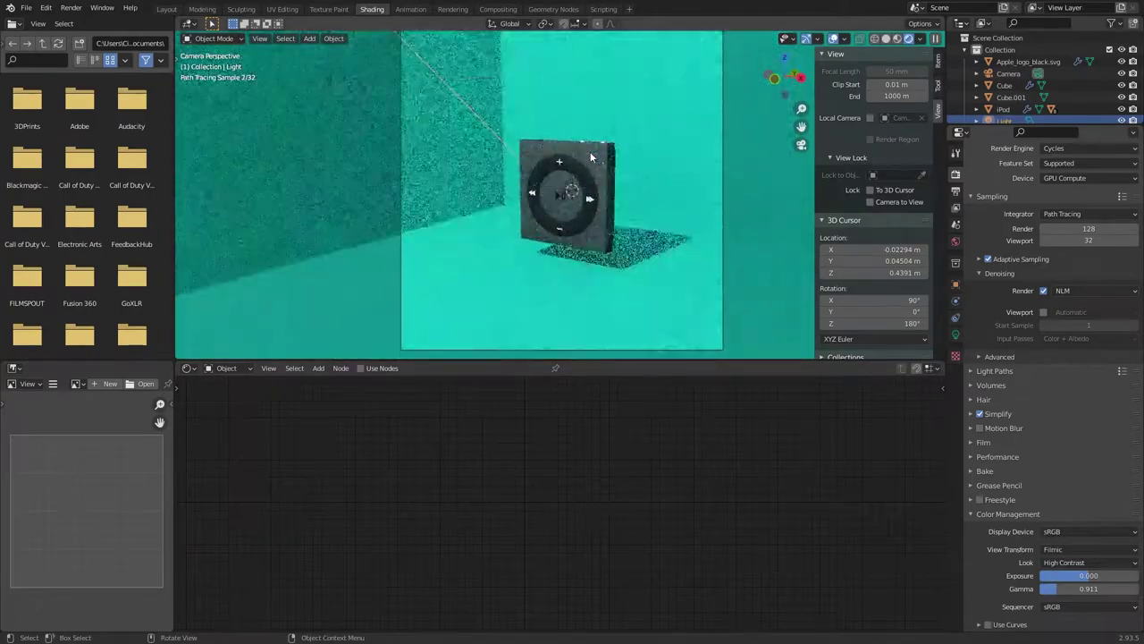
left_click(870, 202)
mouse_move(626, 205)
middle_mouse_down()
mouse_move(604, 223)
mouse_move(572, 223)
middle_mouse_up()
Render a test frame, close it, and review the output, view layer and scene settings.
key("F12")
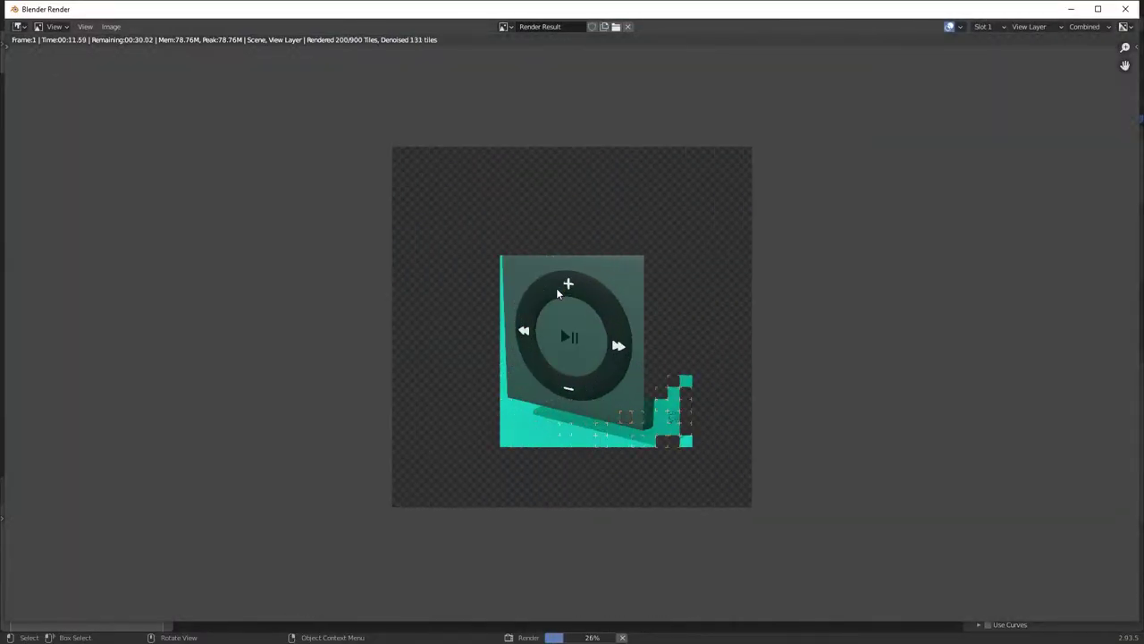
left_click(1128, 10)
left_click(956, 190)
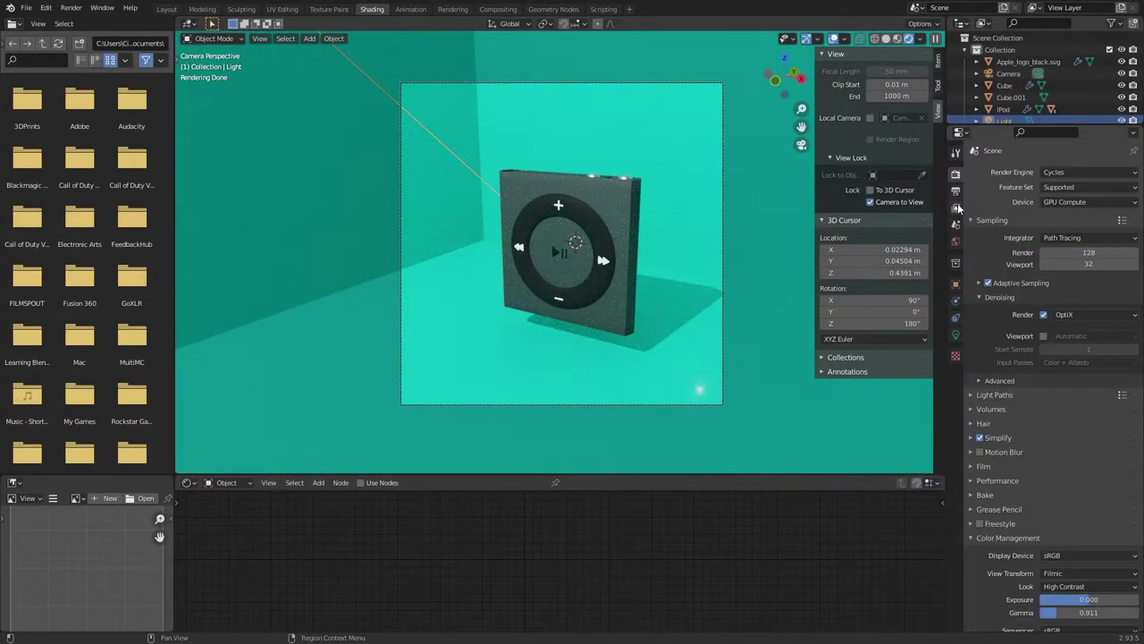
left_click(956, 206)
left_click(956, 223)
Parent the Cube and Apple logo to the iPod as Object.
left_click(583, 382)
key("ctrl+p")
left_click(441, 327)
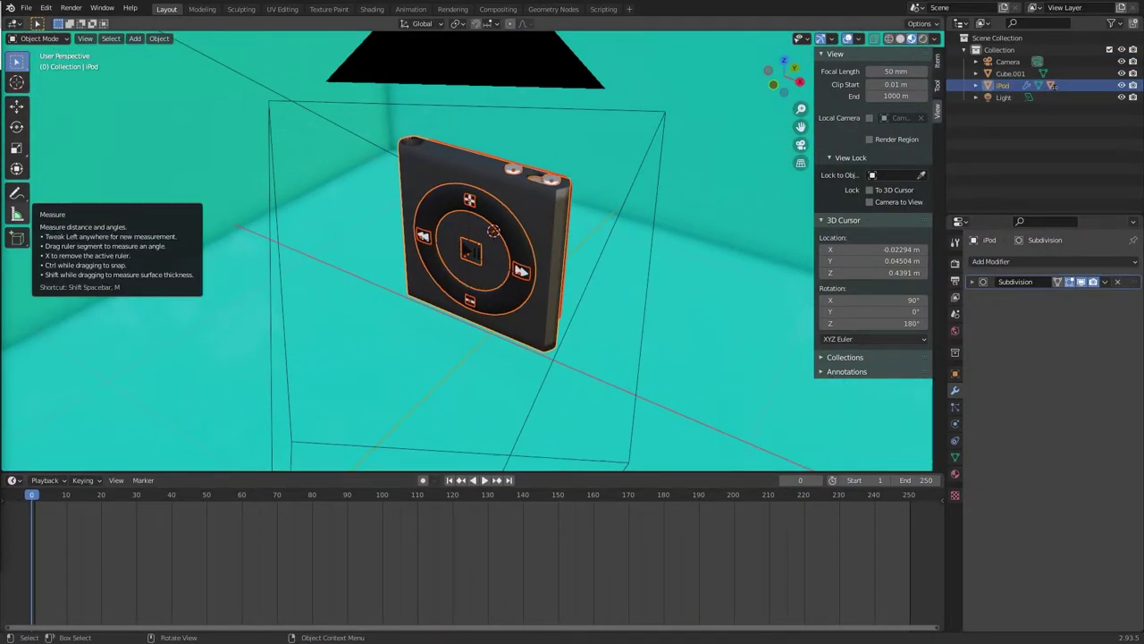
Preview the camera view fully rendered and inspect the light's settings.
left_click(954, 263)
left_click(802, 144)
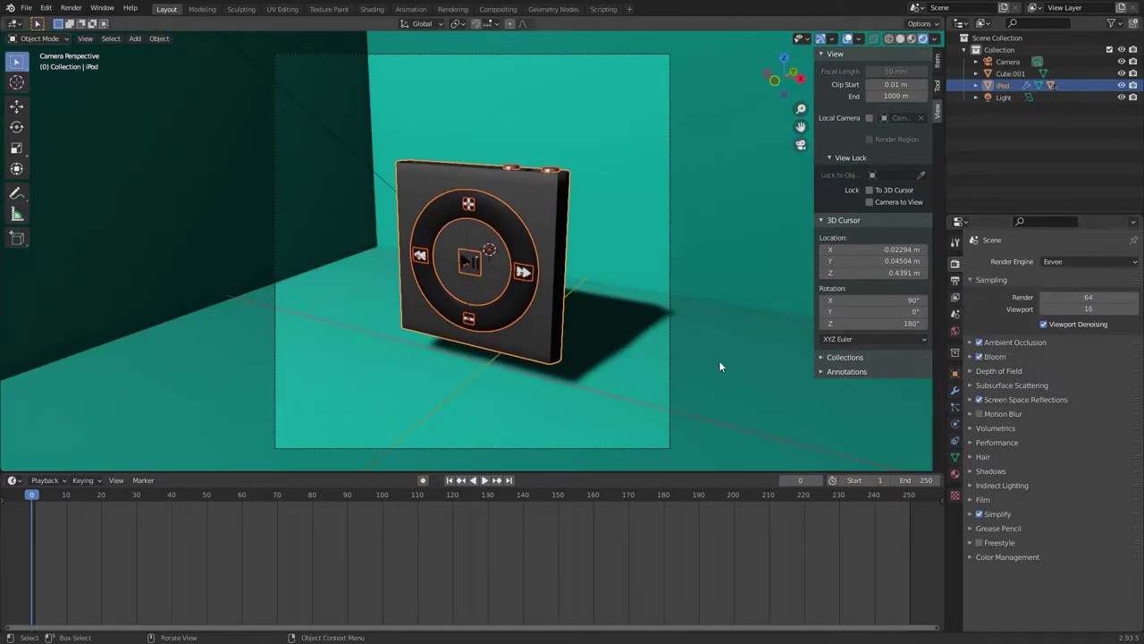
key("z")
left_click(1004, 97)
left_click(954, 424)
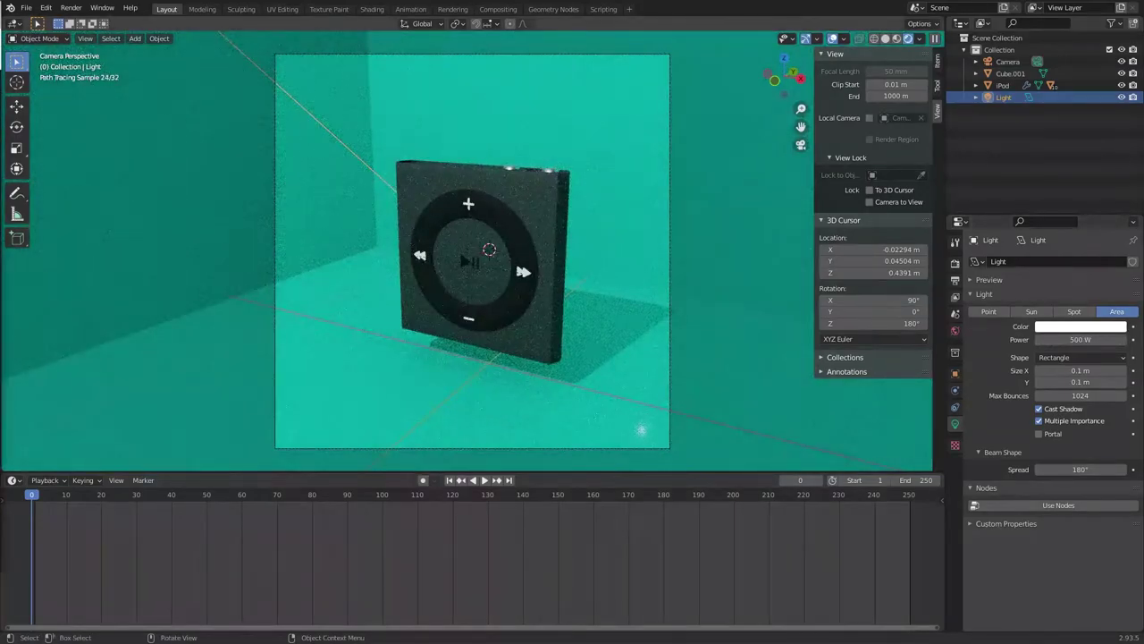
Select the whole iPod hierarchy and turn it 26.5° around Z.
left_click(1011, 73)
right_click(1011, 73)
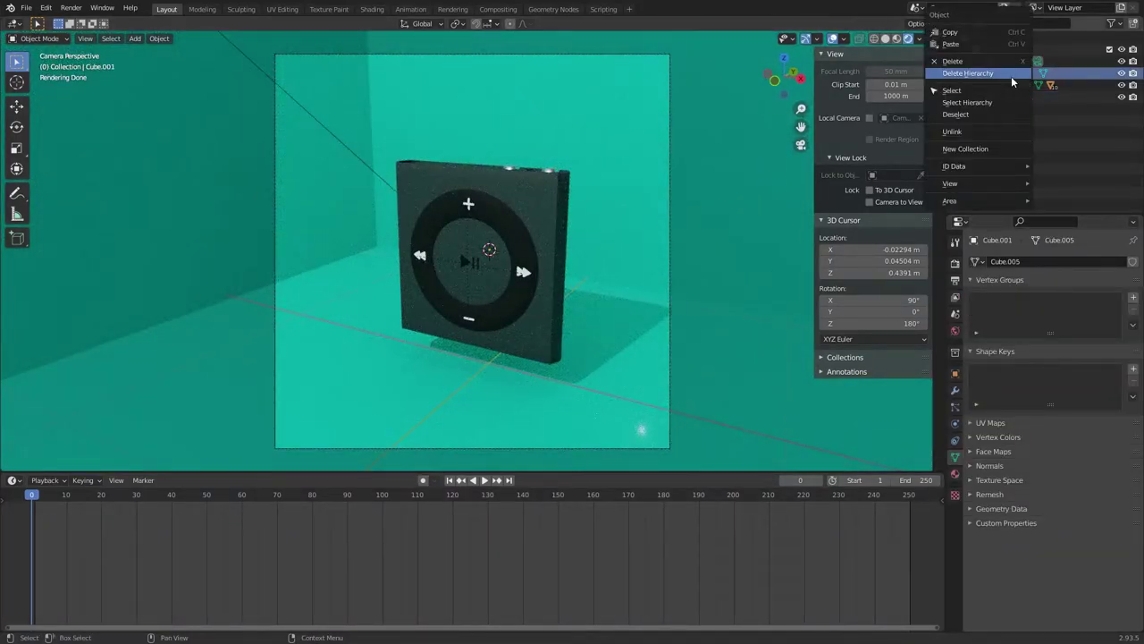
left_click(967, 102)
key("r")
key("y")
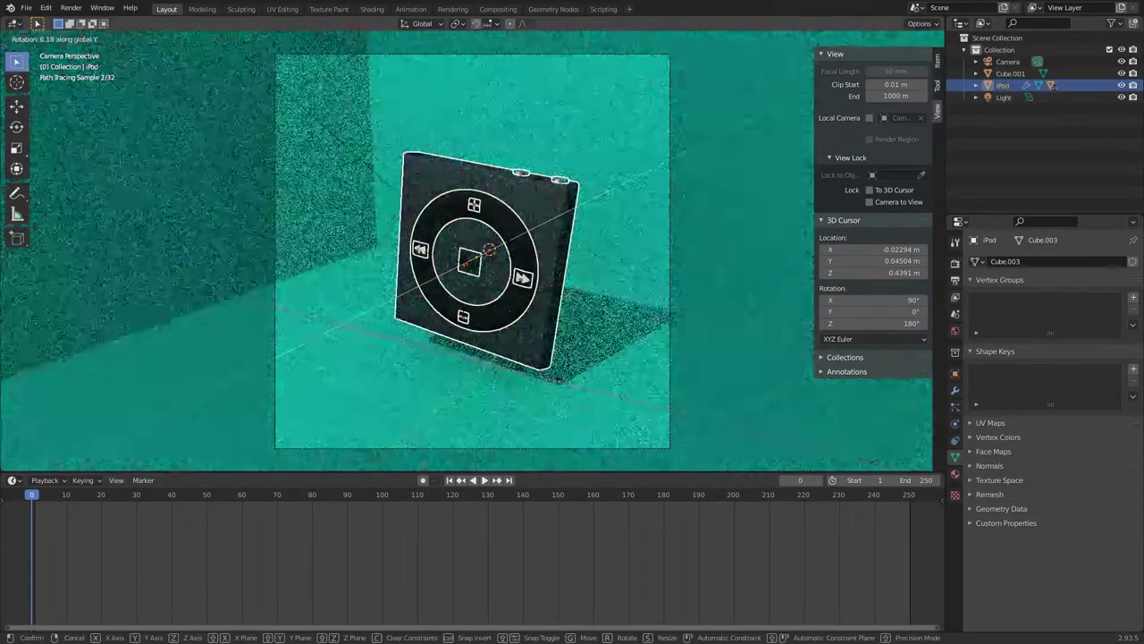
key("z")
left_click(641, 432)
Tilt the iPod -48.5° around Y onto its corner and show its transform values.
key("r")
key("x")
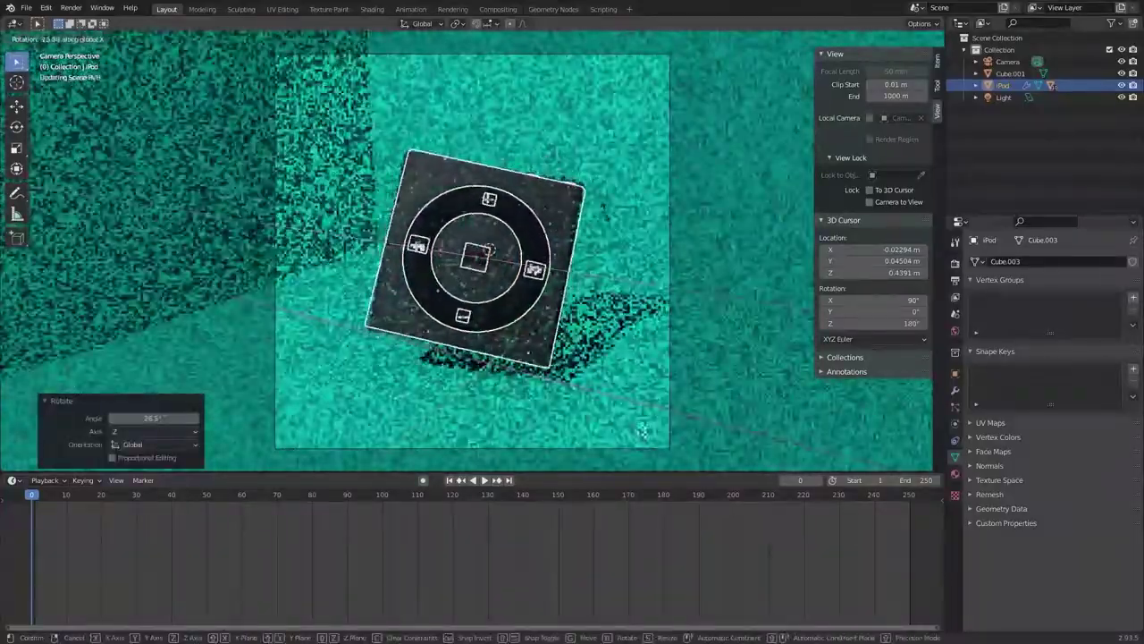
key("y")
left_click(513, 134)
key("g")
key("x")
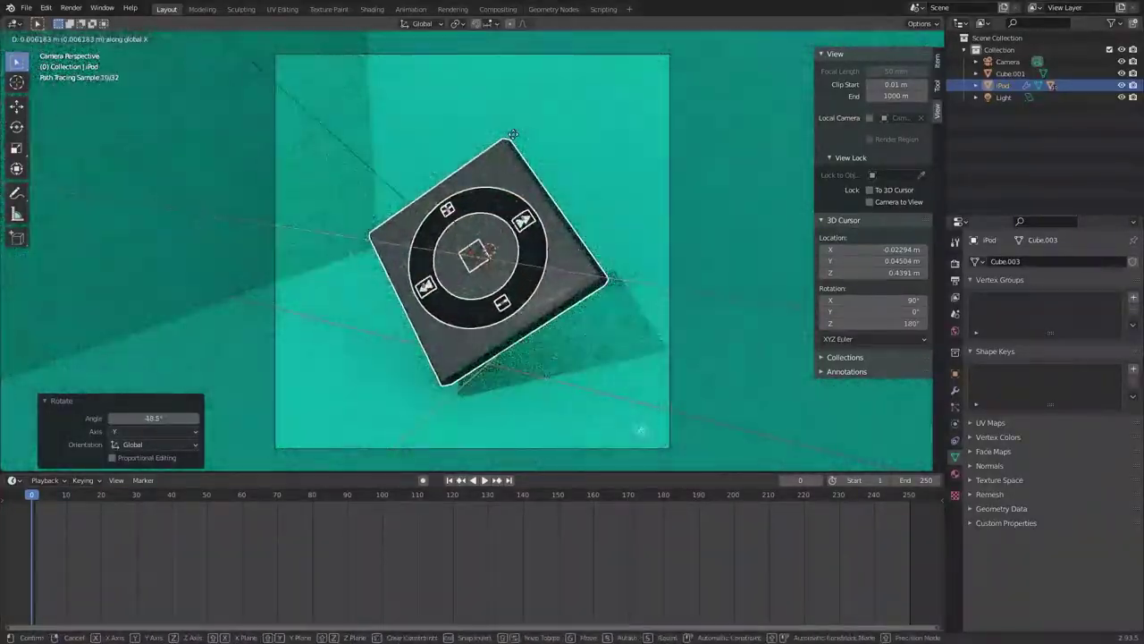
key("ctrl+z")
key("ctrl+z")
scroll(613, 400, "down", 2)
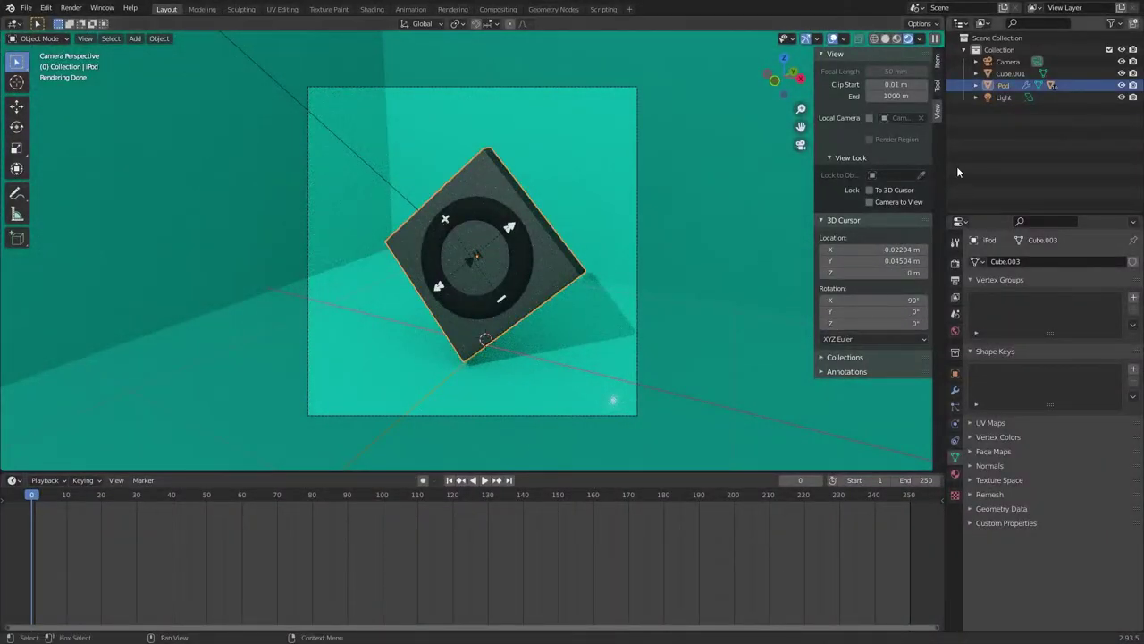
left_click(937, 60)
Commit the 39.9° Z rotation and key the iPod's location and rotation at frame 0.
key("Return")
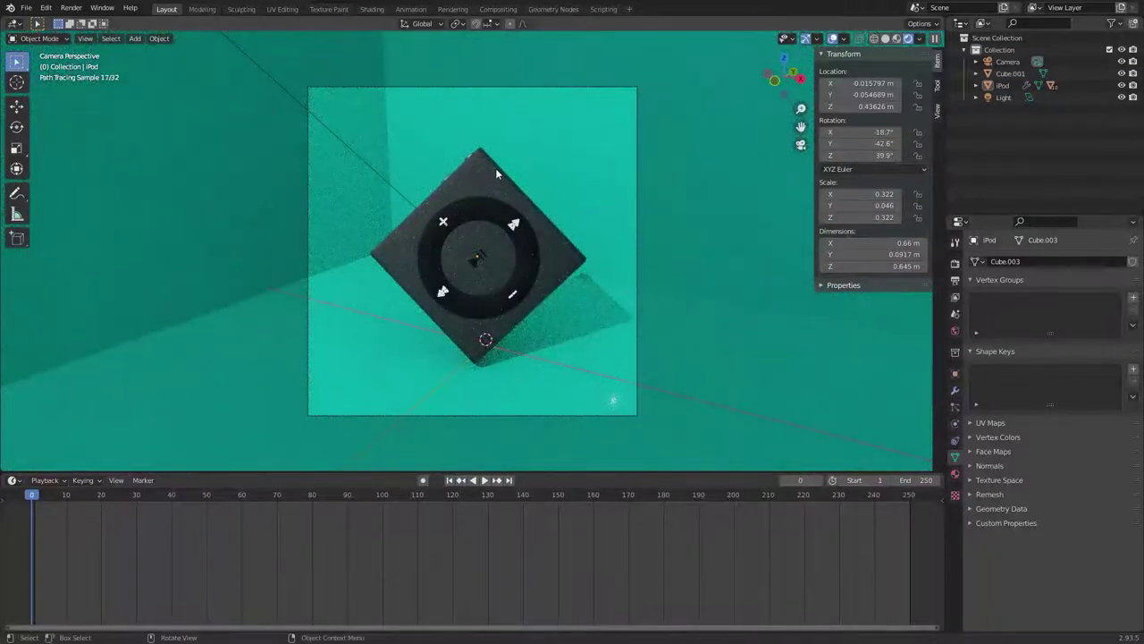
left_click_drag(862, 106, 885, 106)
left_click(487, 118)
key("i")
left_click(486, 118)
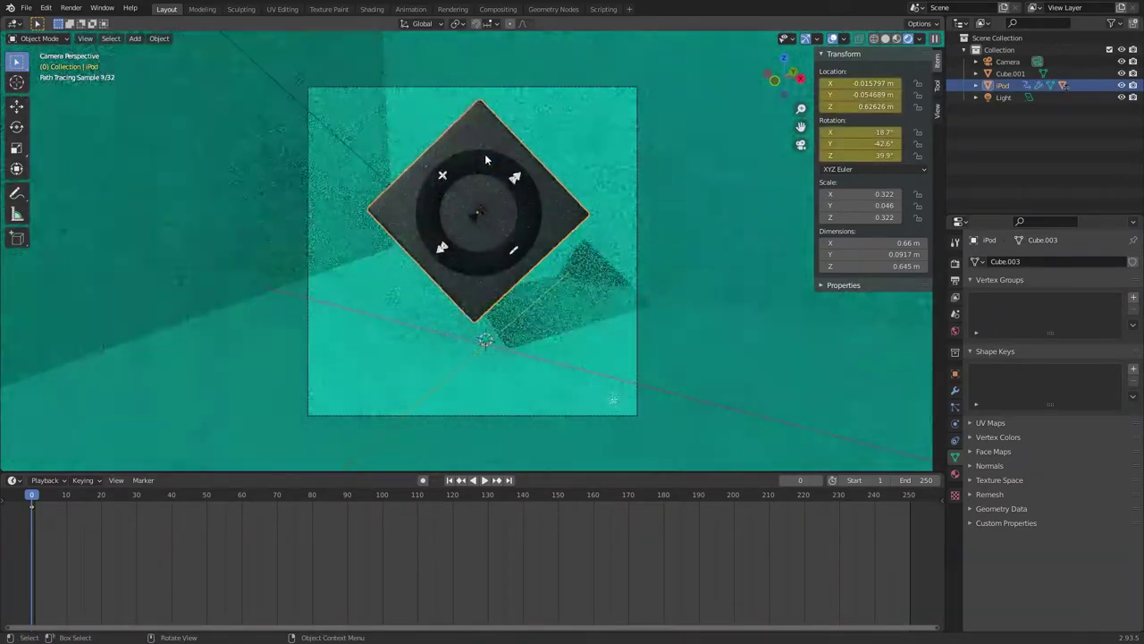
Spin the iPod to 212° around Z and key the rotation at frame 120.
left_click(455, 497)
left_click_drag(863, 155, 894, 155)
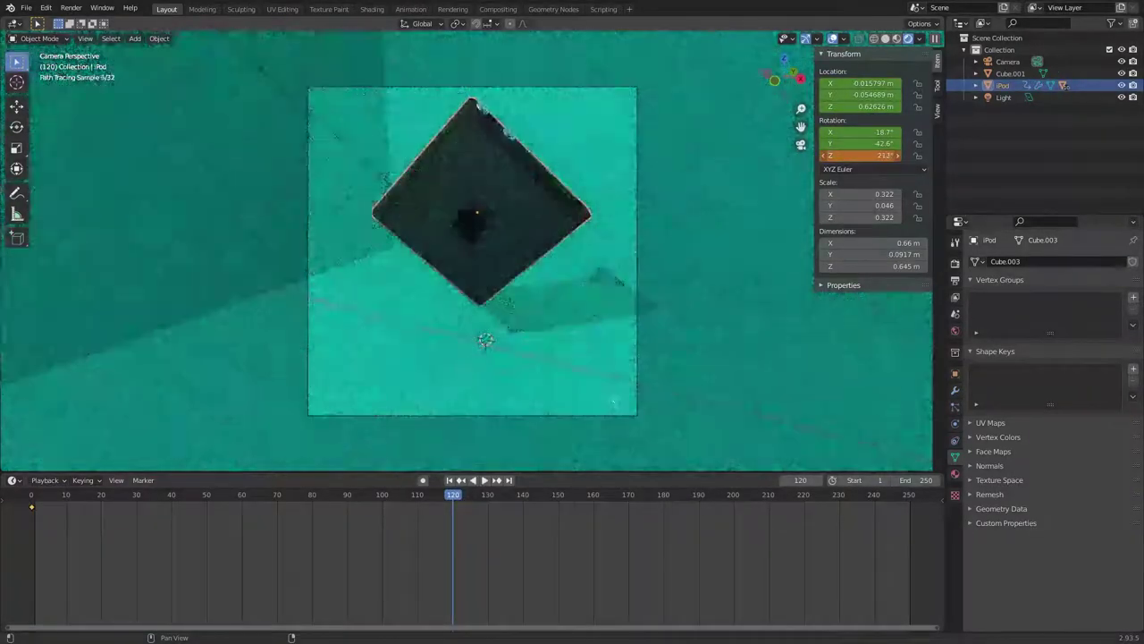
key("space")
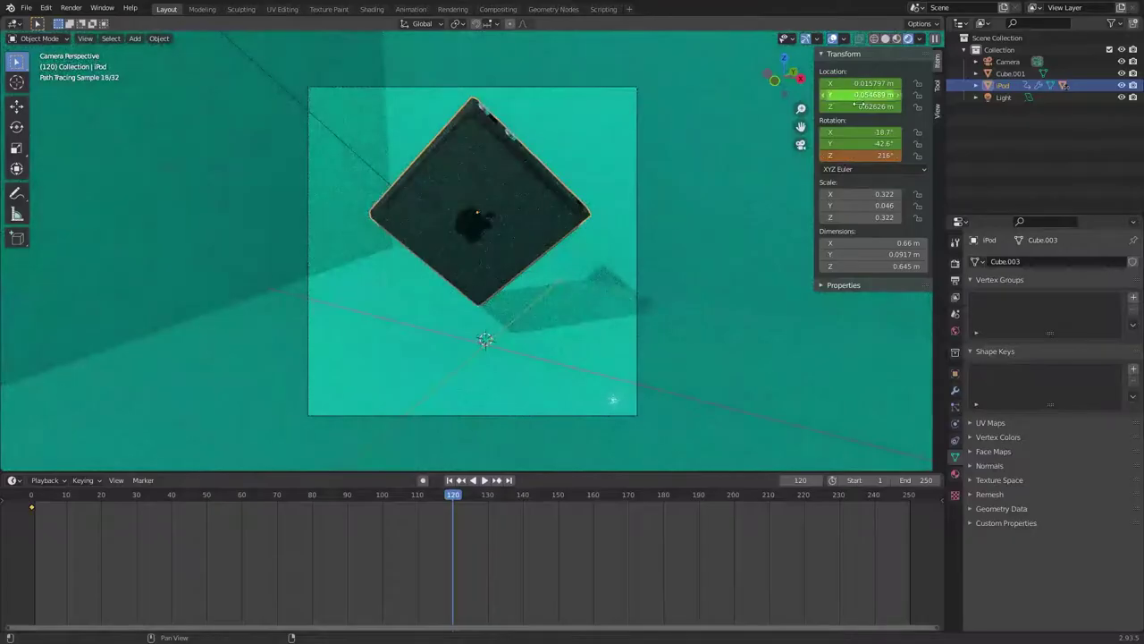
key("Escape")
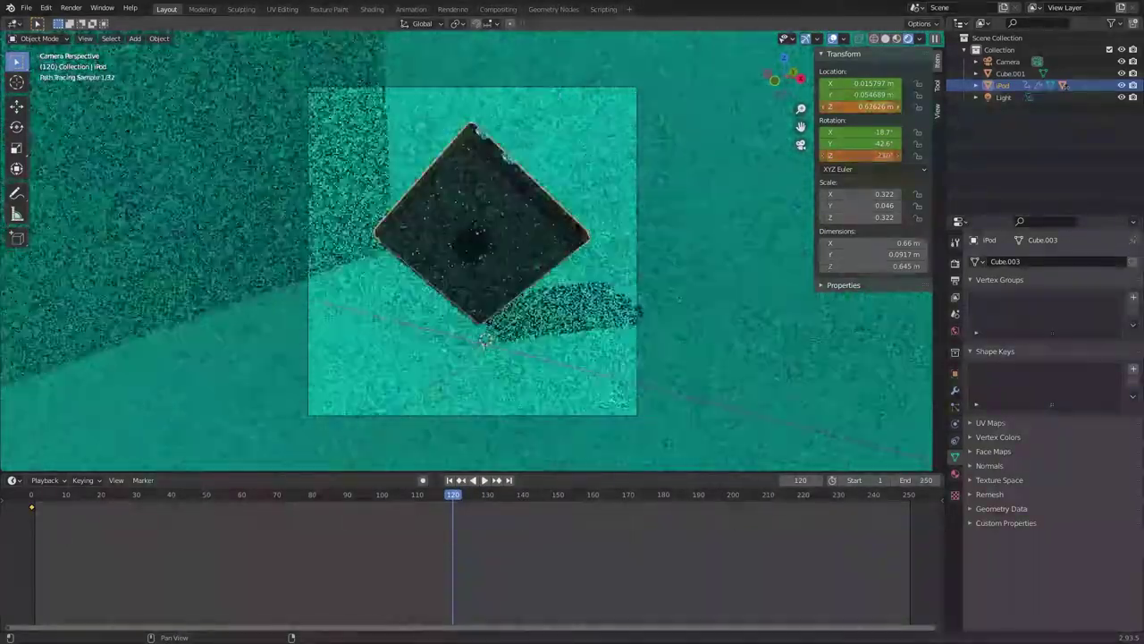
key("i")
left_click(529, 282)
Add a rotation keyframe at frame 250 and play back the spin.
left_click(911, 504)
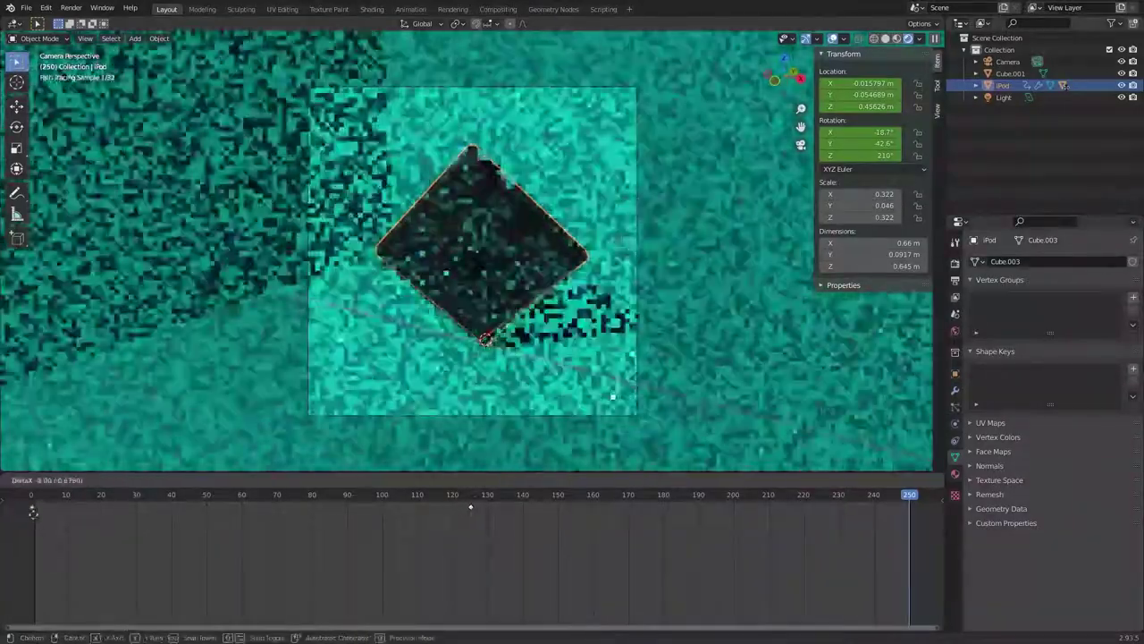
right_click(62, 561)
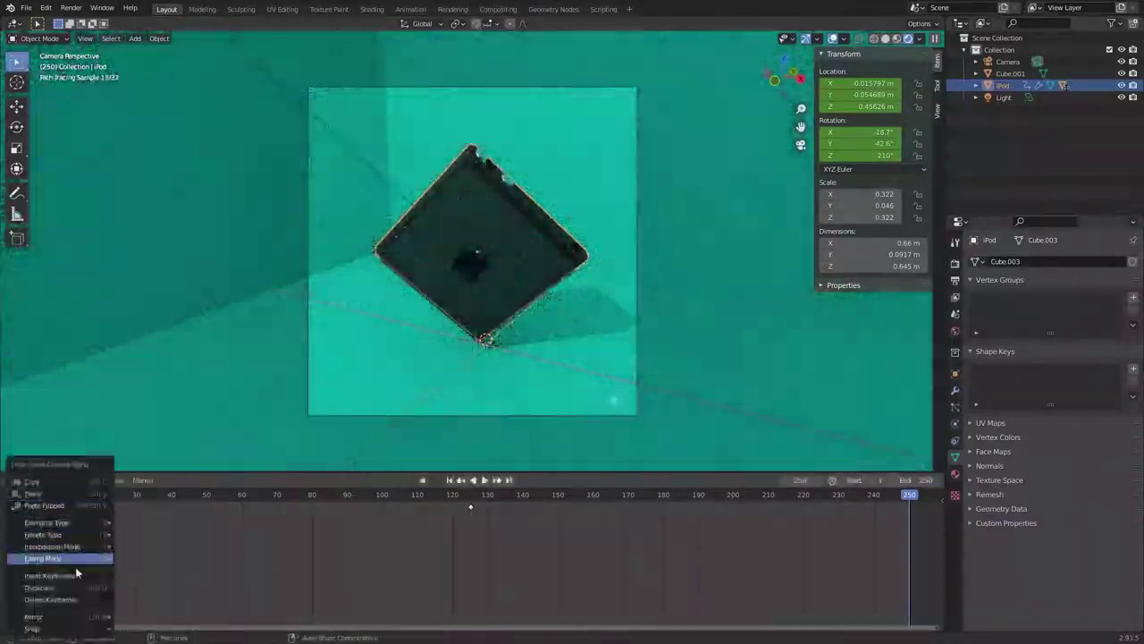
key("space")
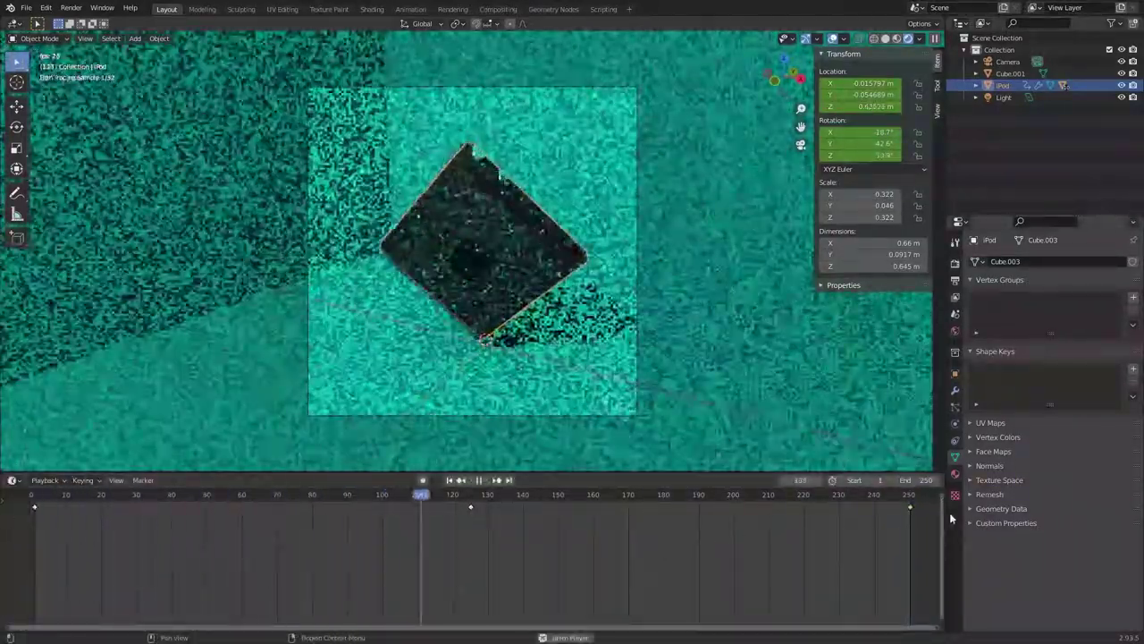
left_click(911, 497)
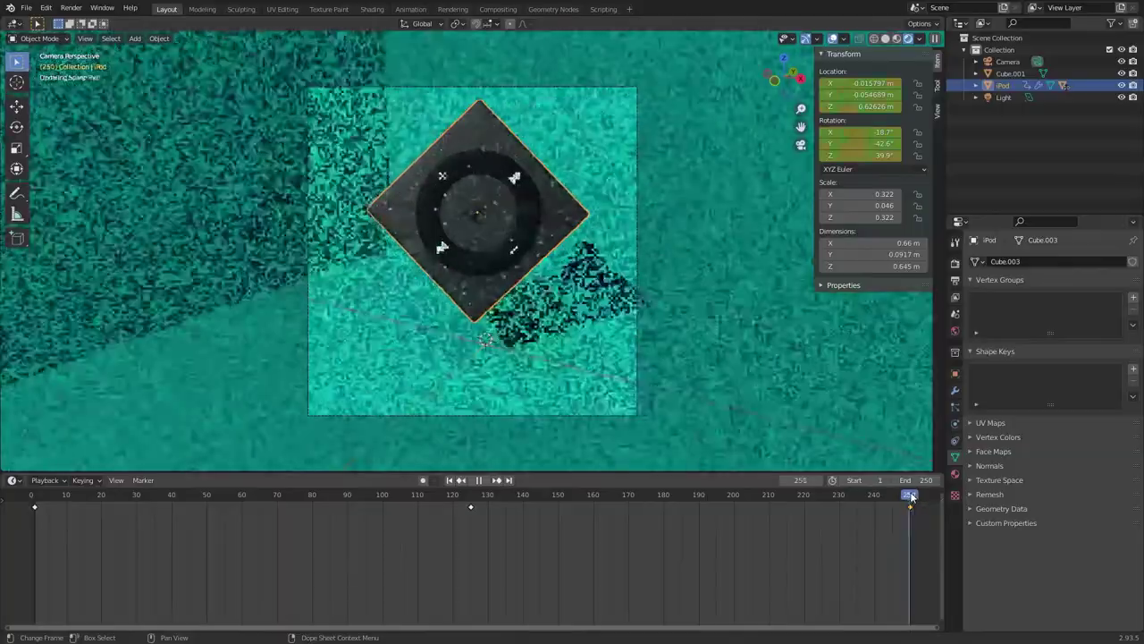
left_click_drag(911, 498, 726, 522)
key("Escape")
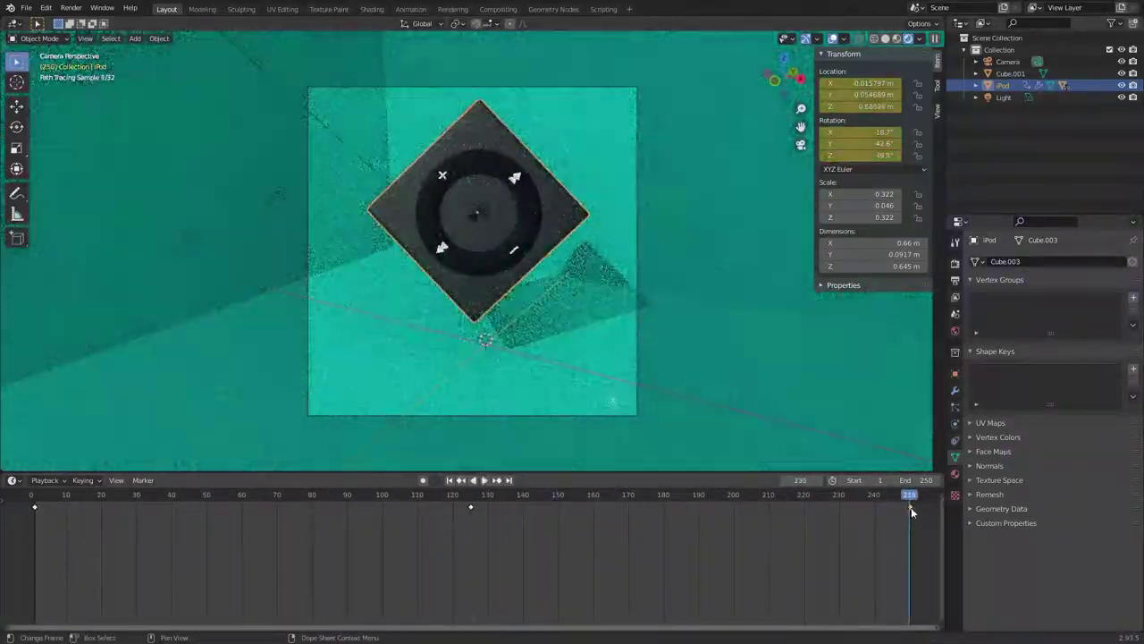
right_click(911, 506)
left_click(900, 411)
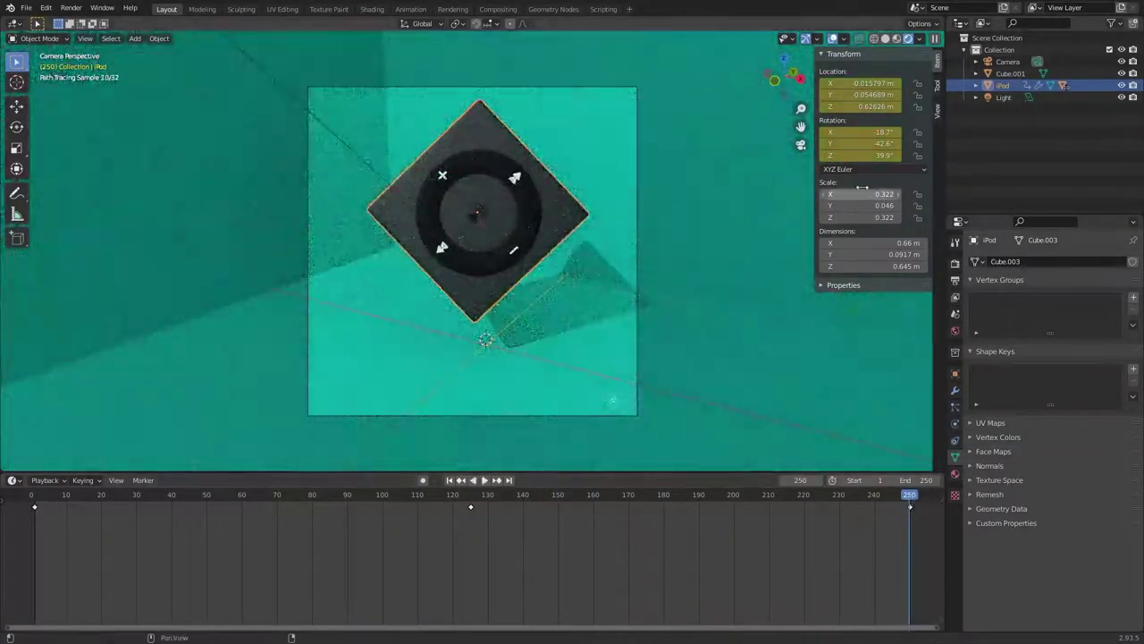
key("space")
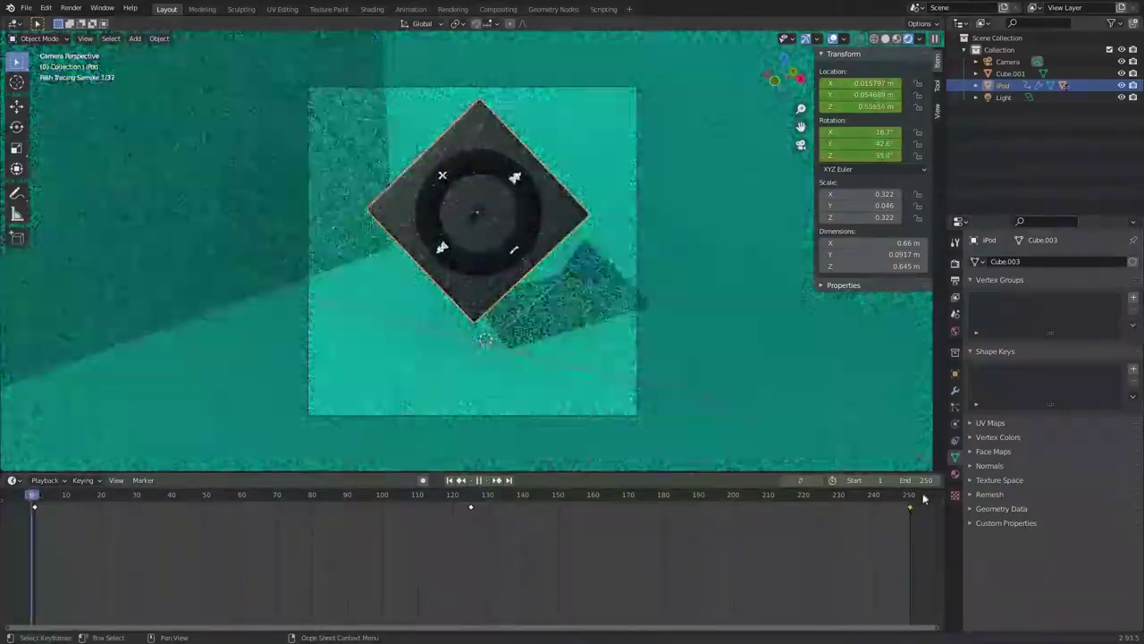
Set the scene frame range to start at 0 and end at 80.
scroll(456, 592, "down", 3)
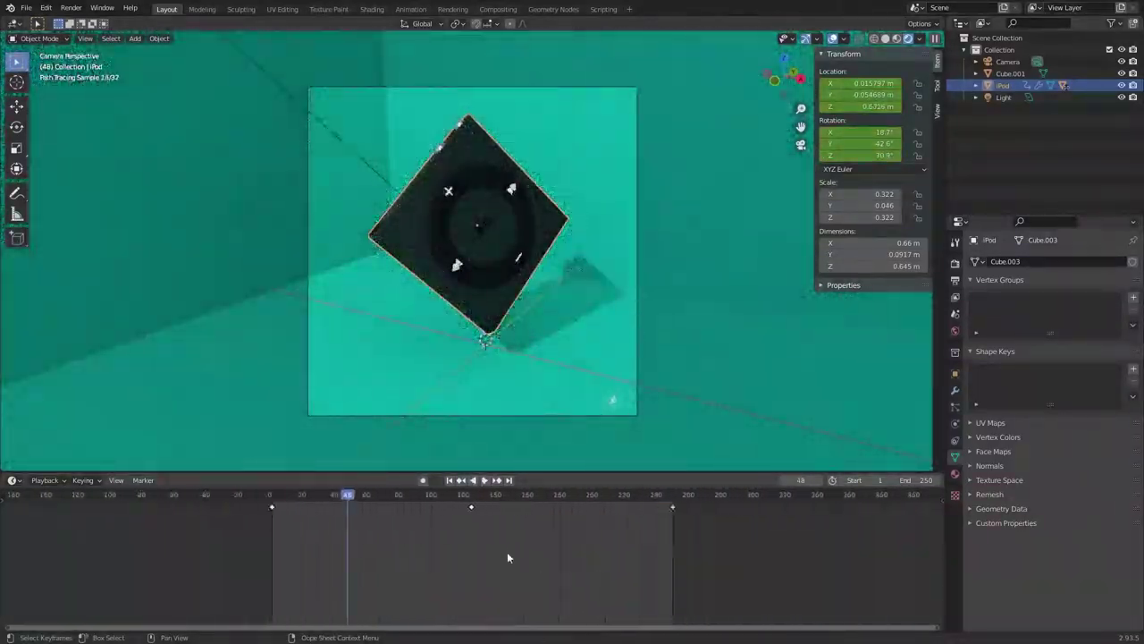
scroll(507, 558, "up", 2)
left_click(472, 483)
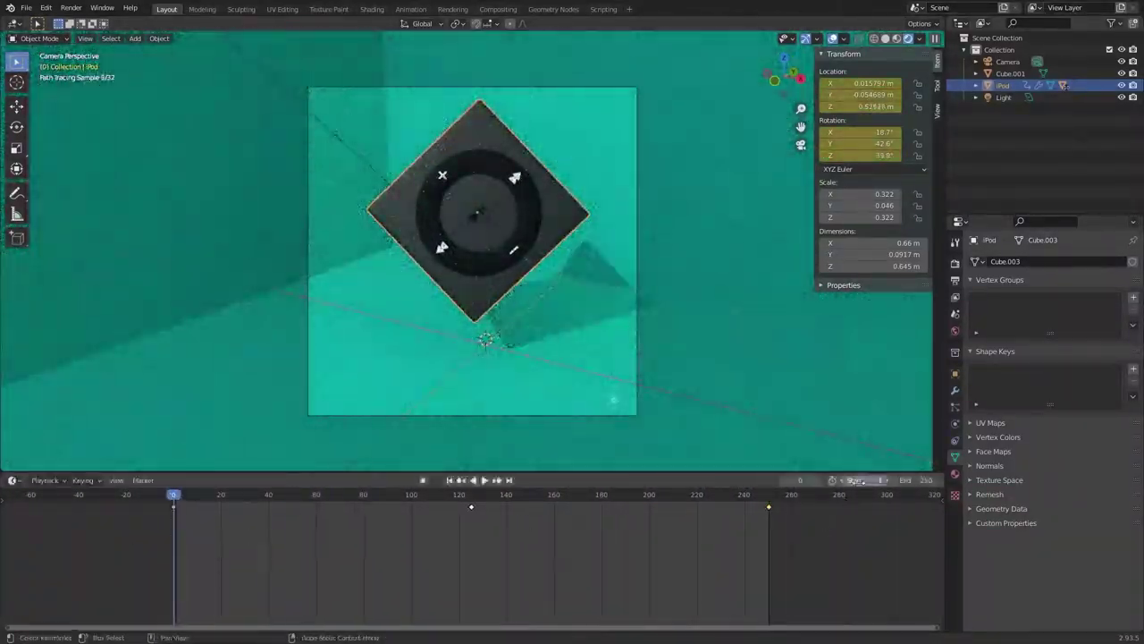
left_click(832, 481)
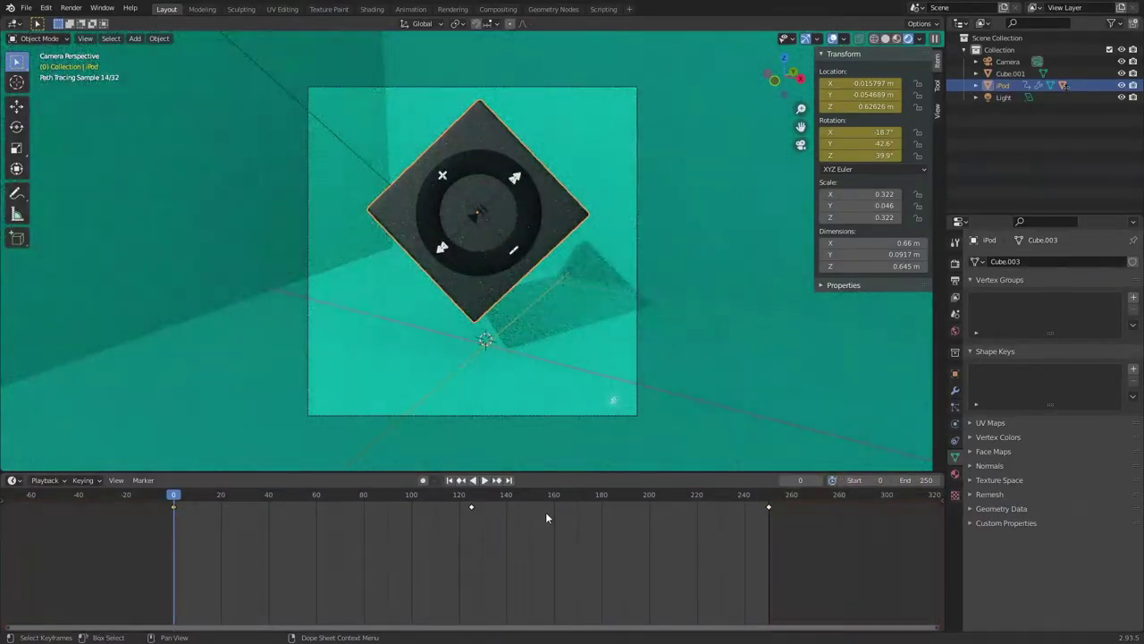
scroll(714, 527, "up", 1)
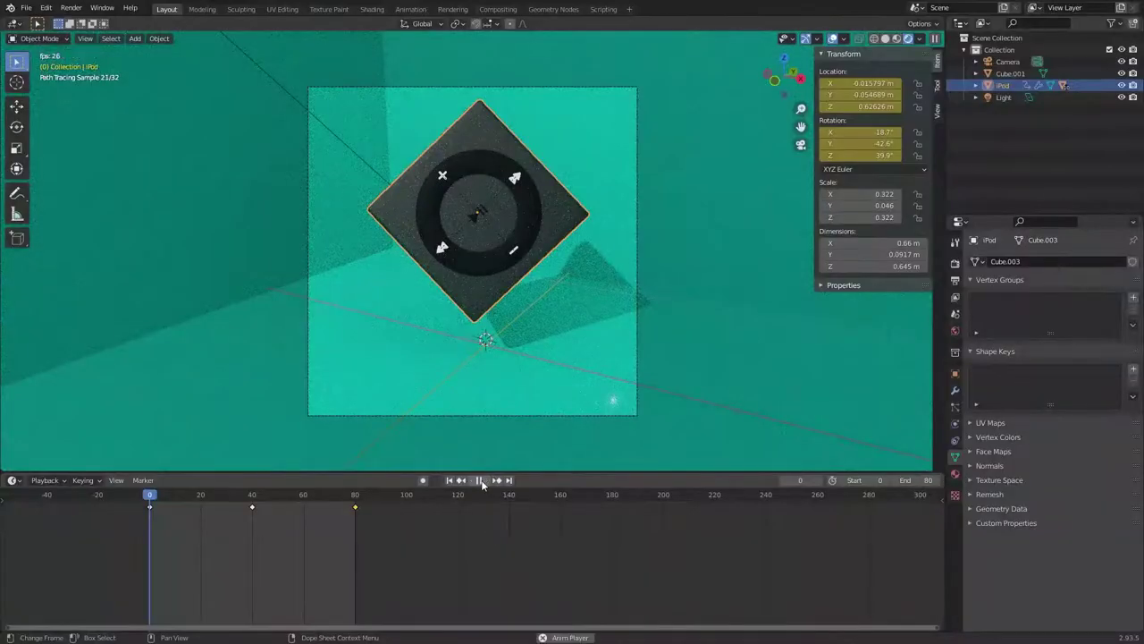
left_click(480, 480)
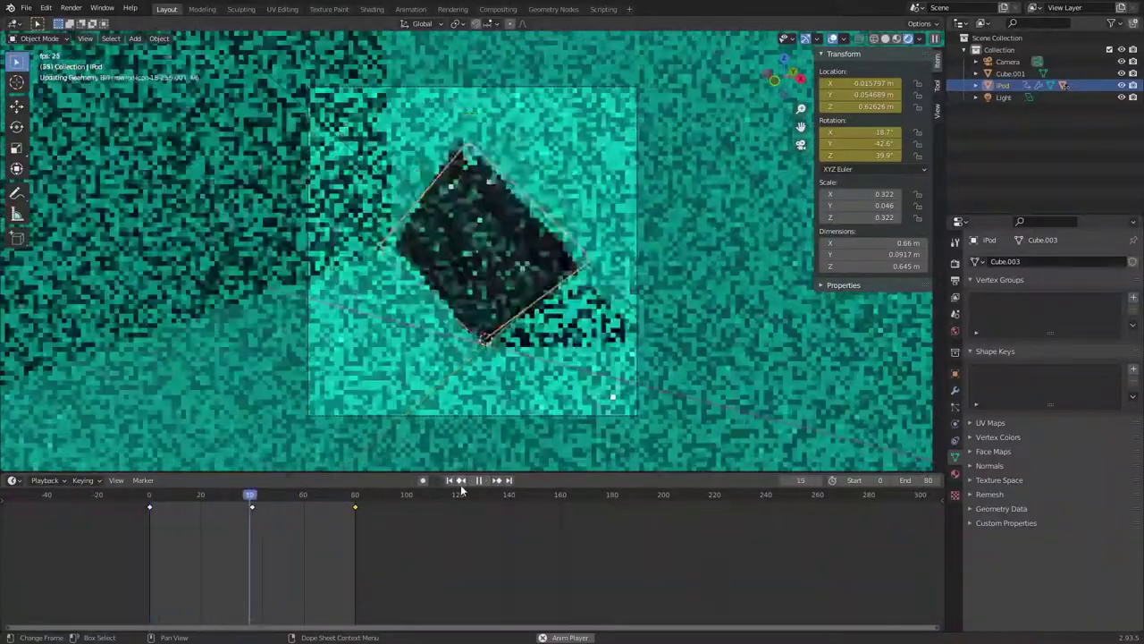
Key the iPod's rotation at frame 80.
left_click(357, 499)
left_click(356, 499)
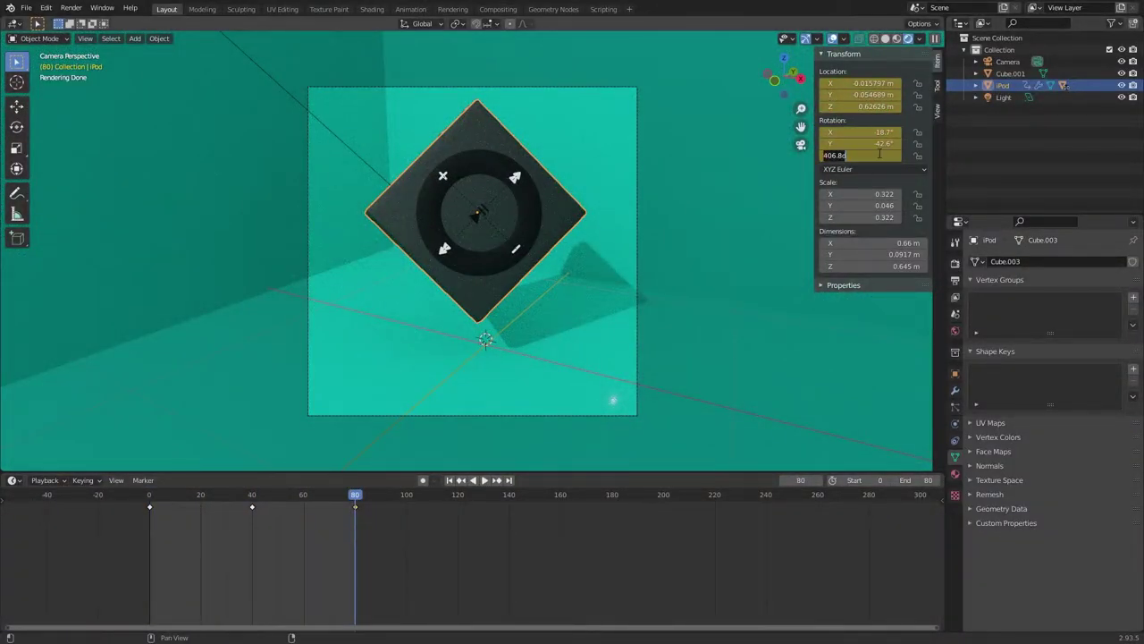
left_click(483, 177)
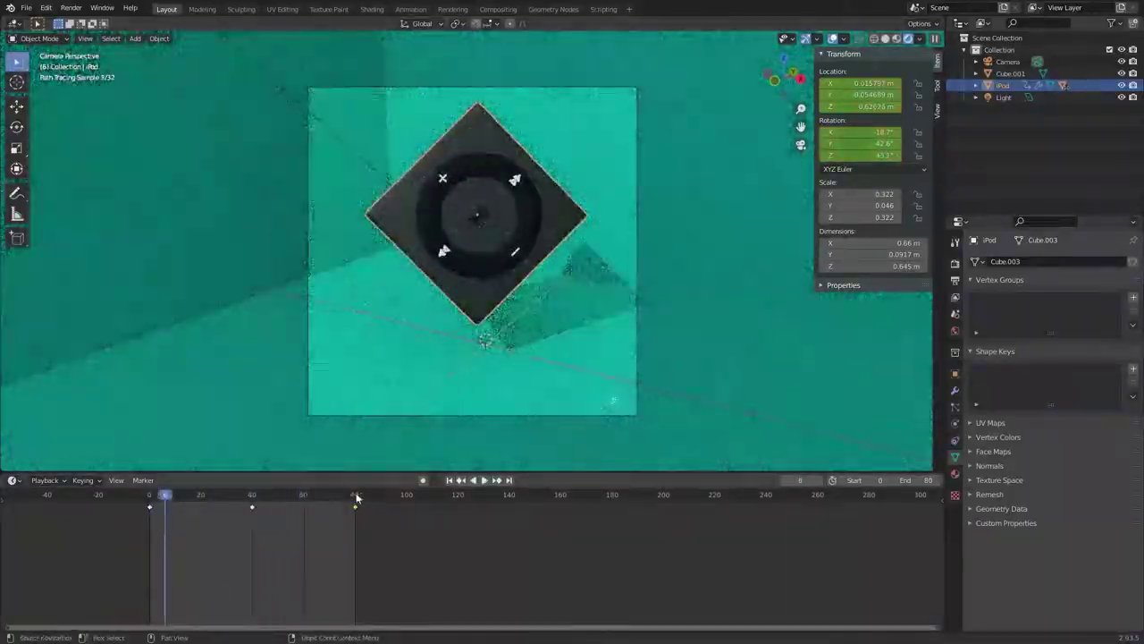
left_click(357, 498)
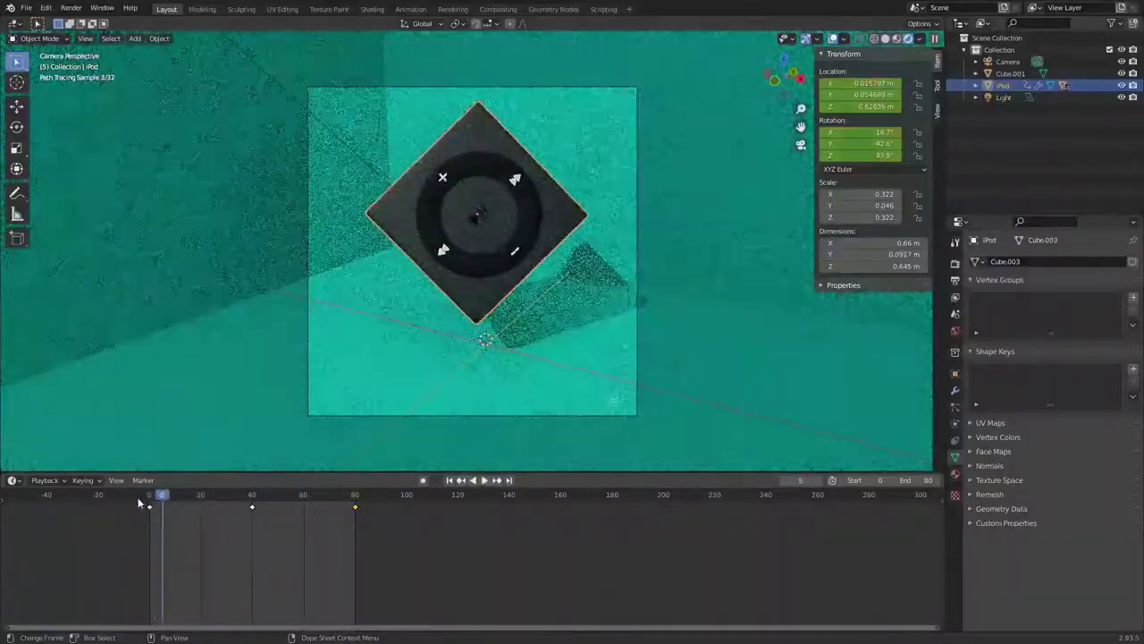
left_click(937, 110)
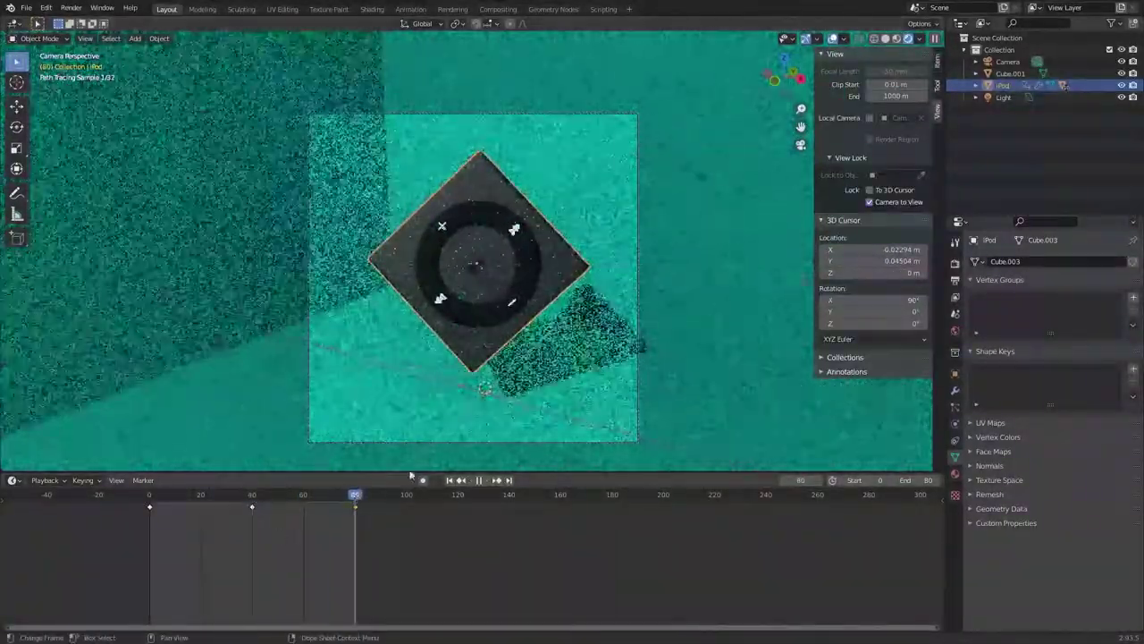
Make the backdrop base colour black with 0.082 subsurface and a blue subsurface colour.
left_click(371, 9)
left_click(599, 511)
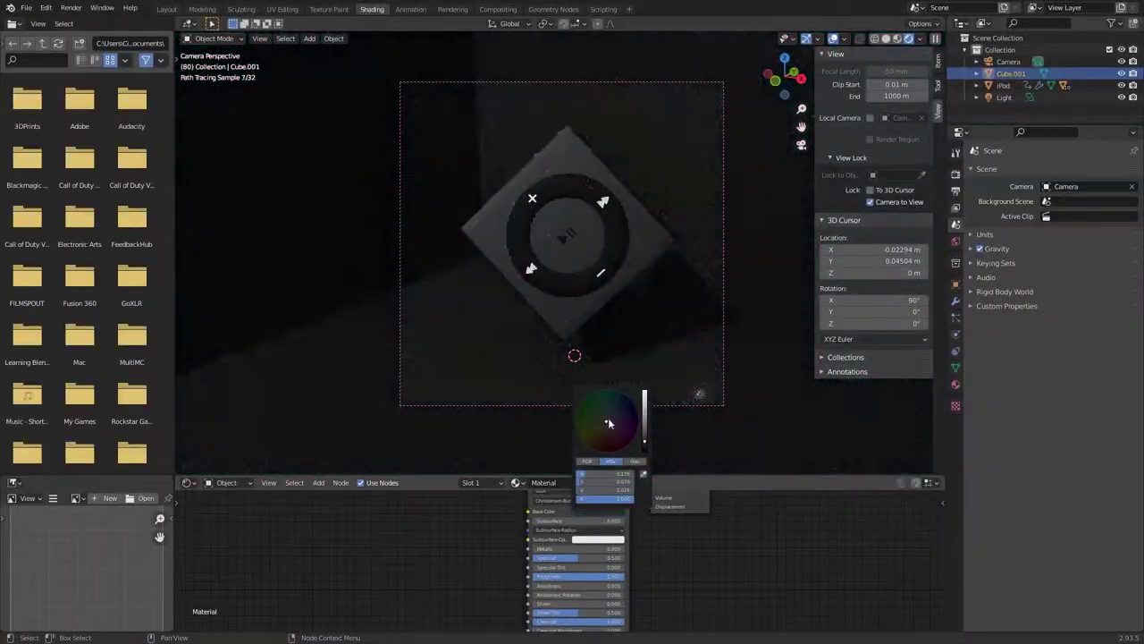
left_click_drag(608, 423, 625, 418)
scroll(626, 418, "down", 5)
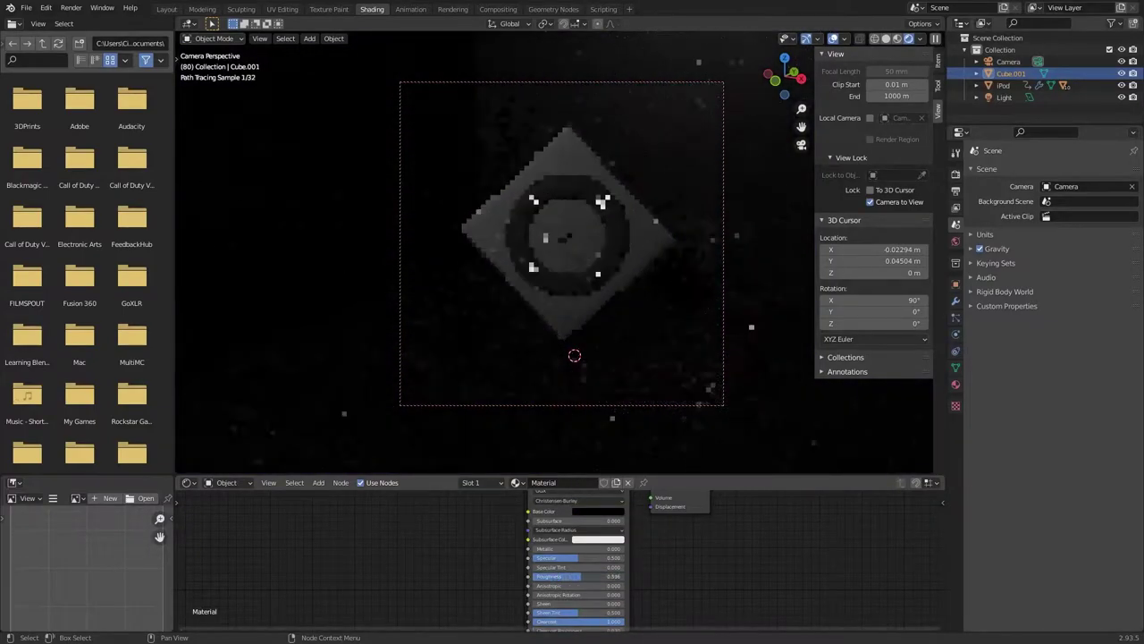
left_click_drag(555, 520, 572, 520)
left_click(599, 539)
scroll(617, 447, "up", 5)
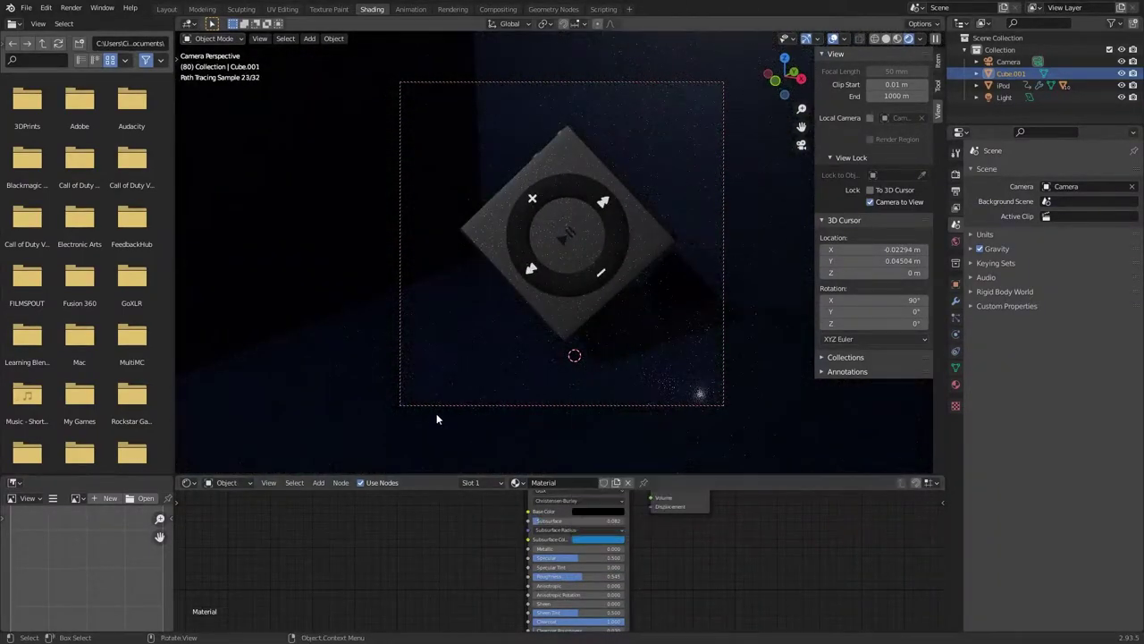
left_click_drag(554, 520, 582, 585)
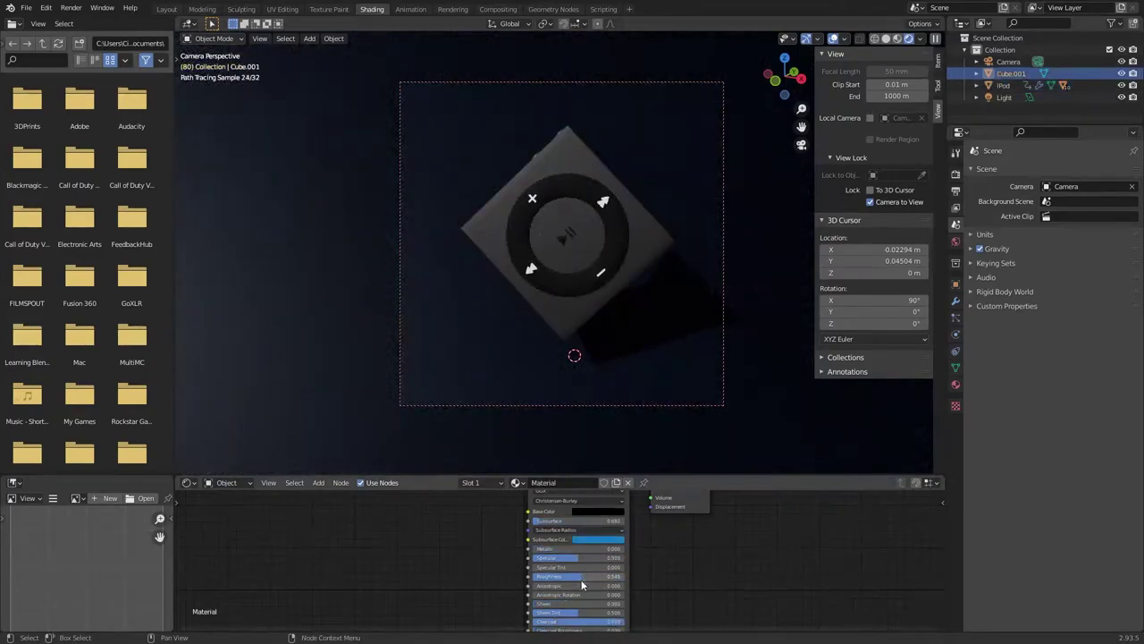
Render a test image of frame 0 and close the result.
key("shift+Left")
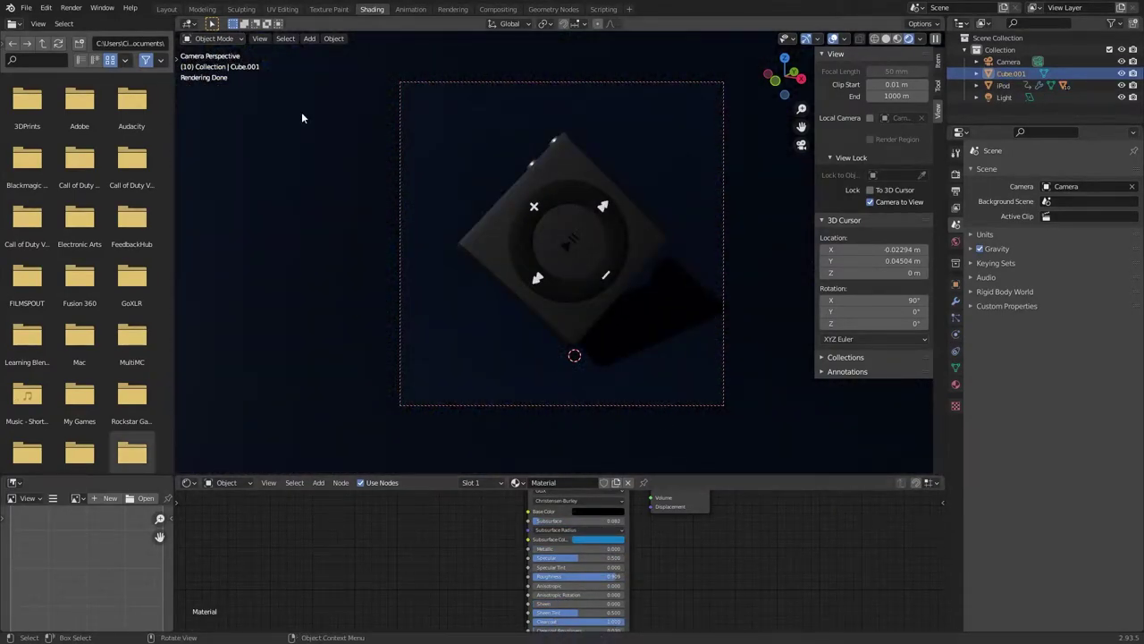
left_click(167, 9)
left_click_drag(187, 494, 148, 490)
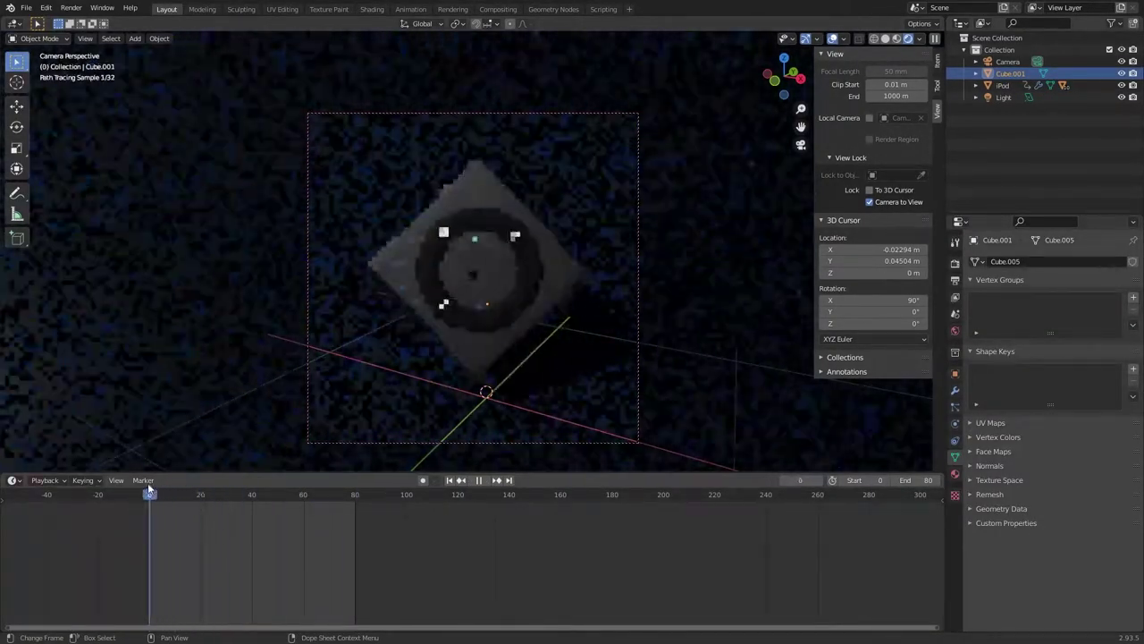
key("F12")
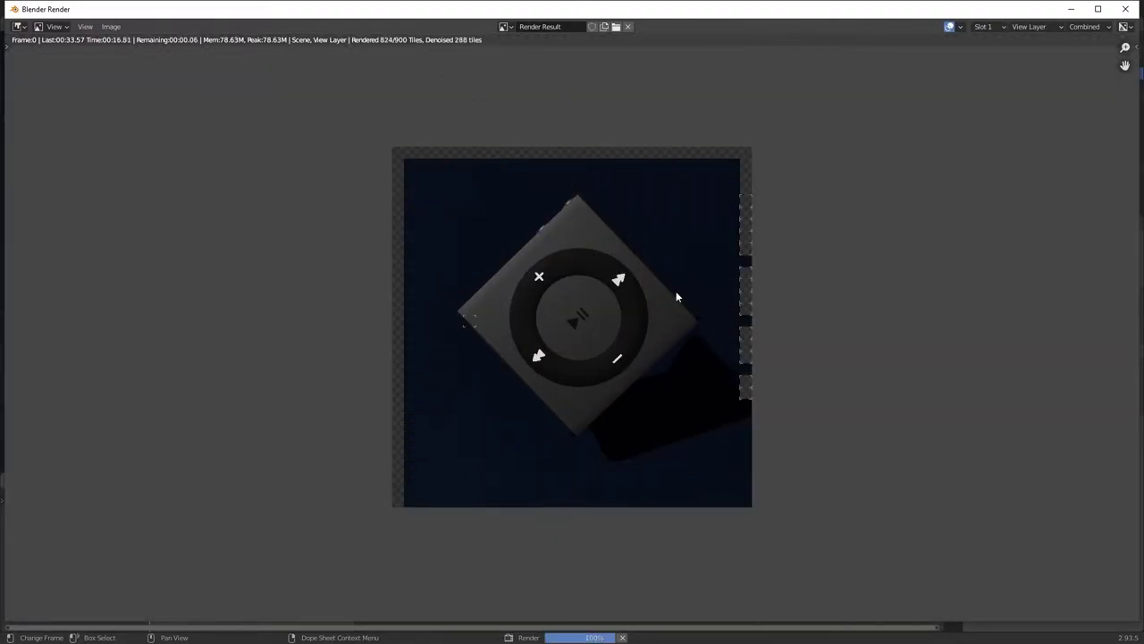
left_click(1125, 9)
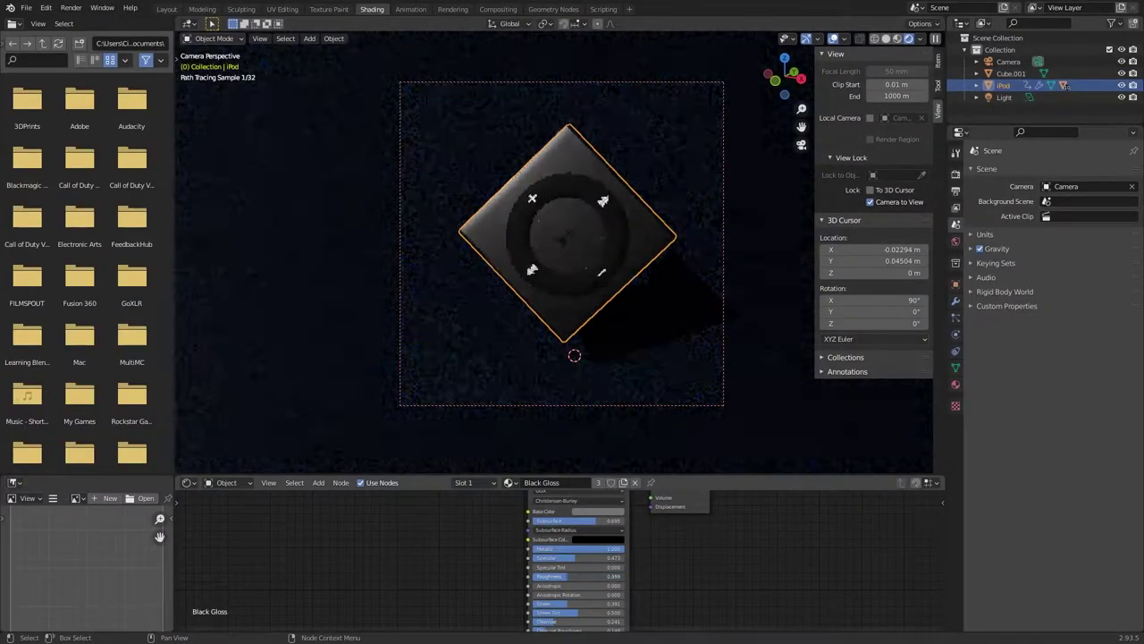
Check the iPod material's base colour.
left_click(595, 511)
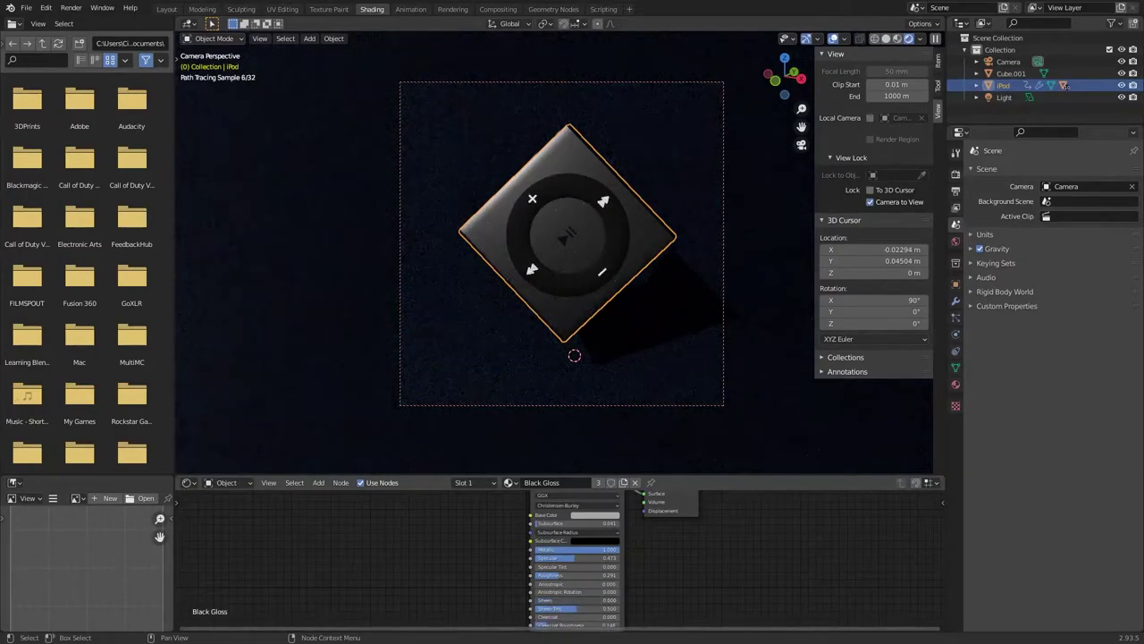
left_click(594, 514)
left_click(166, 9)
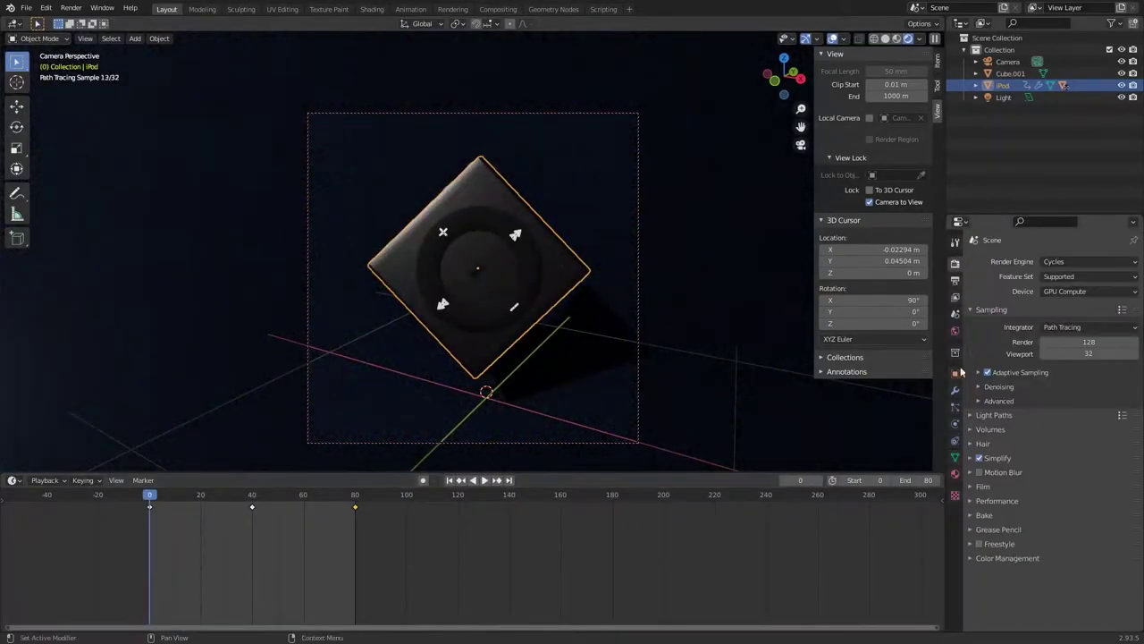
Show the World settings and duplicate the existing light as Light.001, back in camera view.
left_click(955, 331)
middle_click_drag(656, 359, 555, 254)
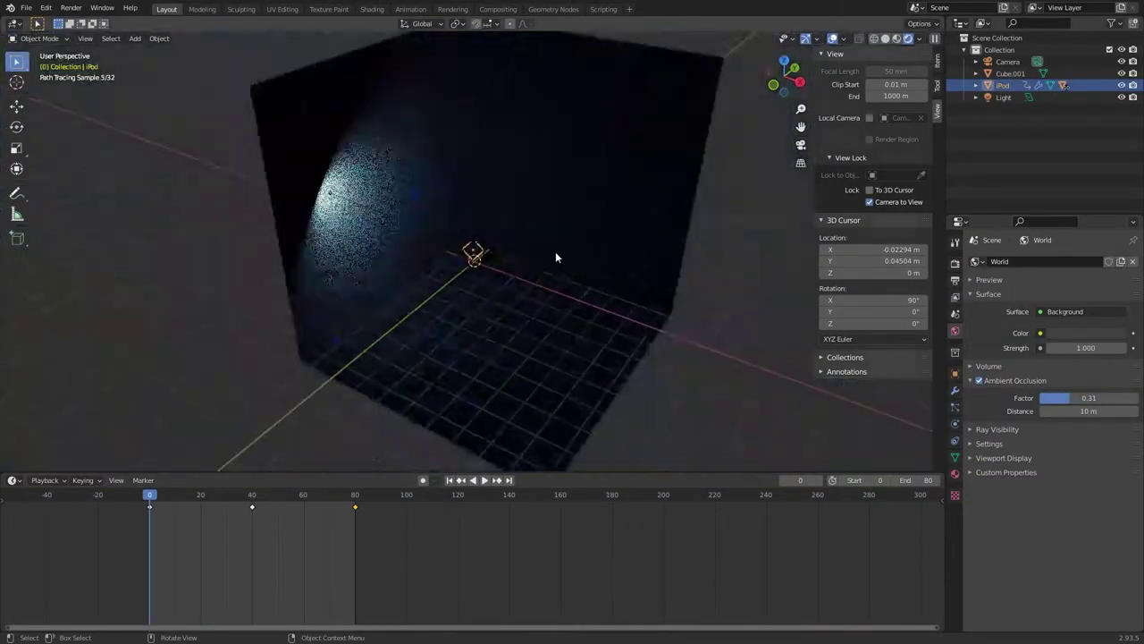
left_click(474, 291)
key("shift+d")
key("KP_0")
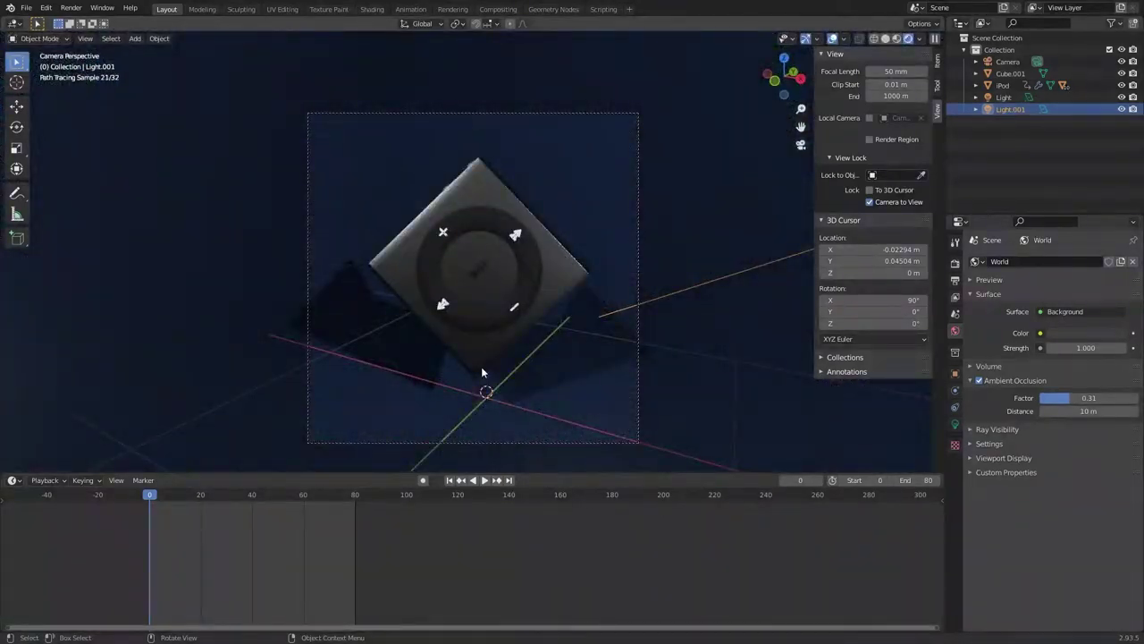
Inspect the iPod's material in Shading, then start a test render of the animation.
left_click(372, 9)
left_click(563, 142)
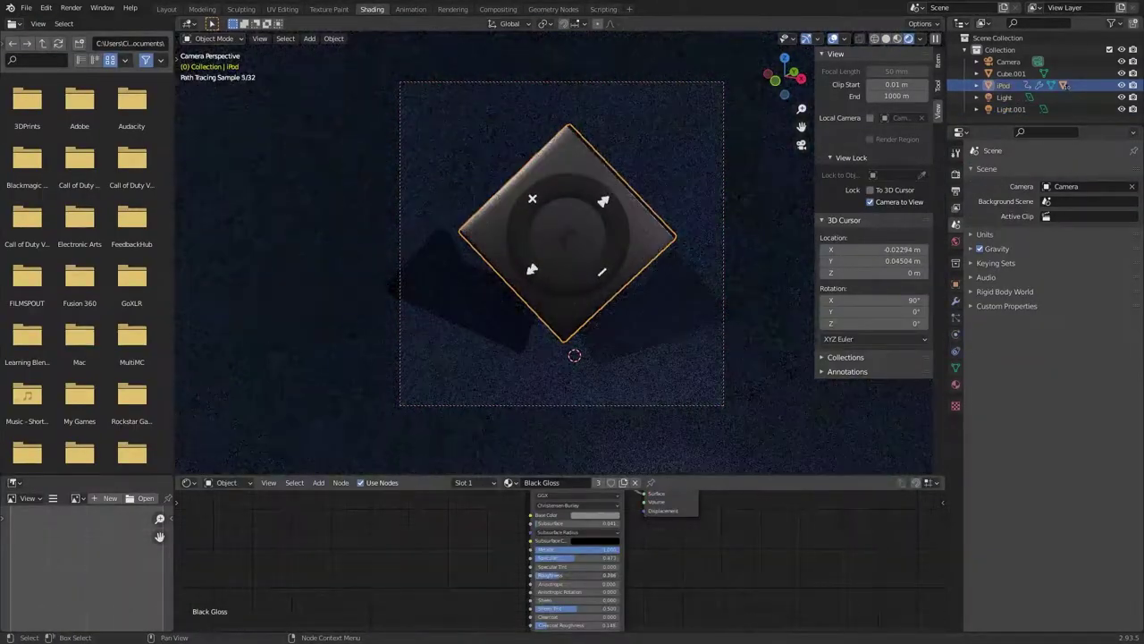
left_click(166, 9)
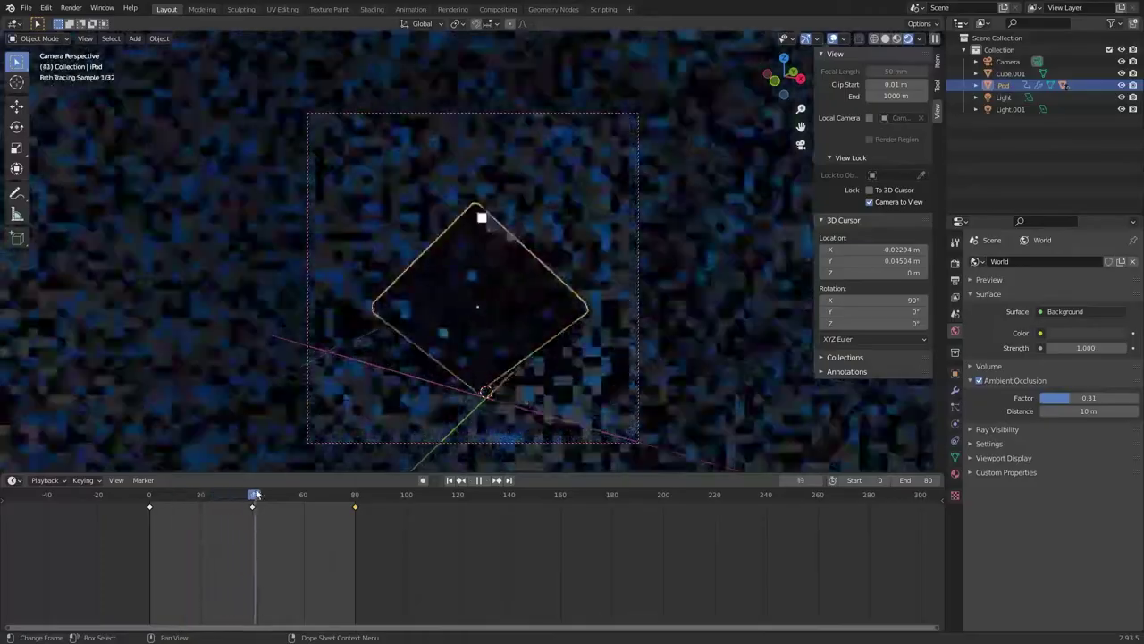
key("F12")
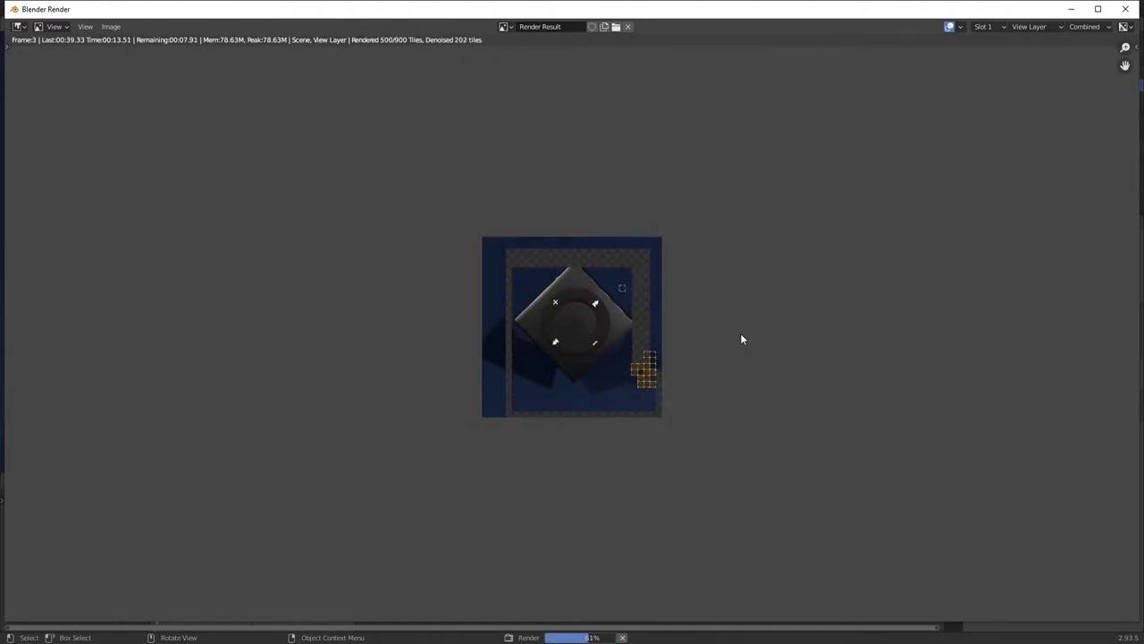
Close the render and review the rotation animation forwards and backwards in rendered shading.
key("Escape")
key("space")
mouse_move(199, 499)
left_mouse_down()
mouse_move(189, 499)
mouse_move(325, 501)
left_mouse_up()
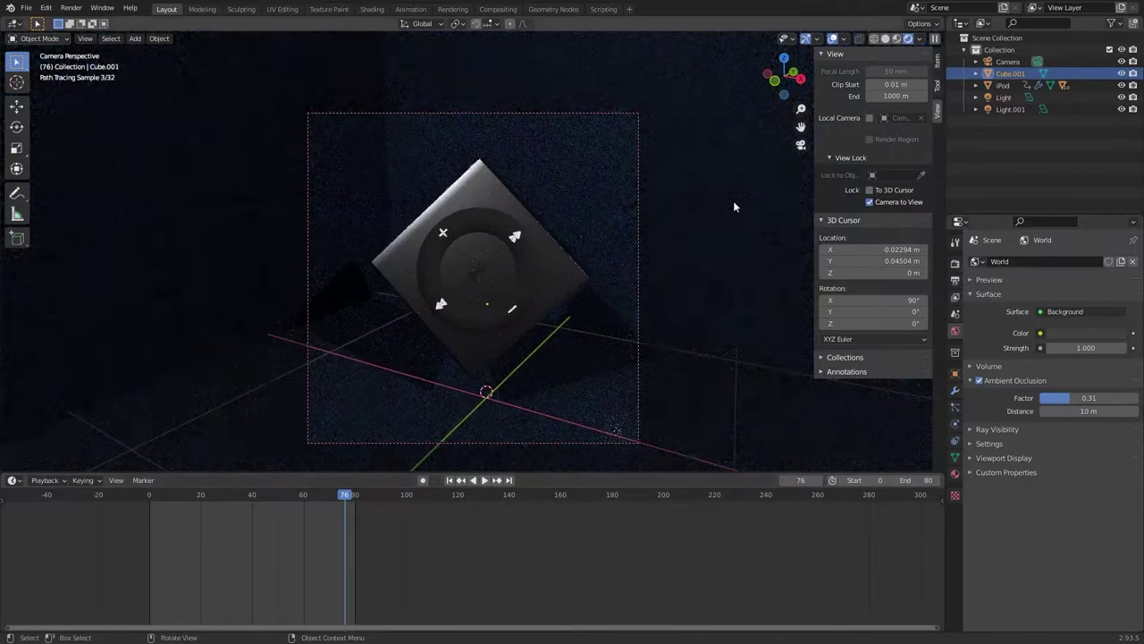
middle_click_drag(582, 319, 523, 328)
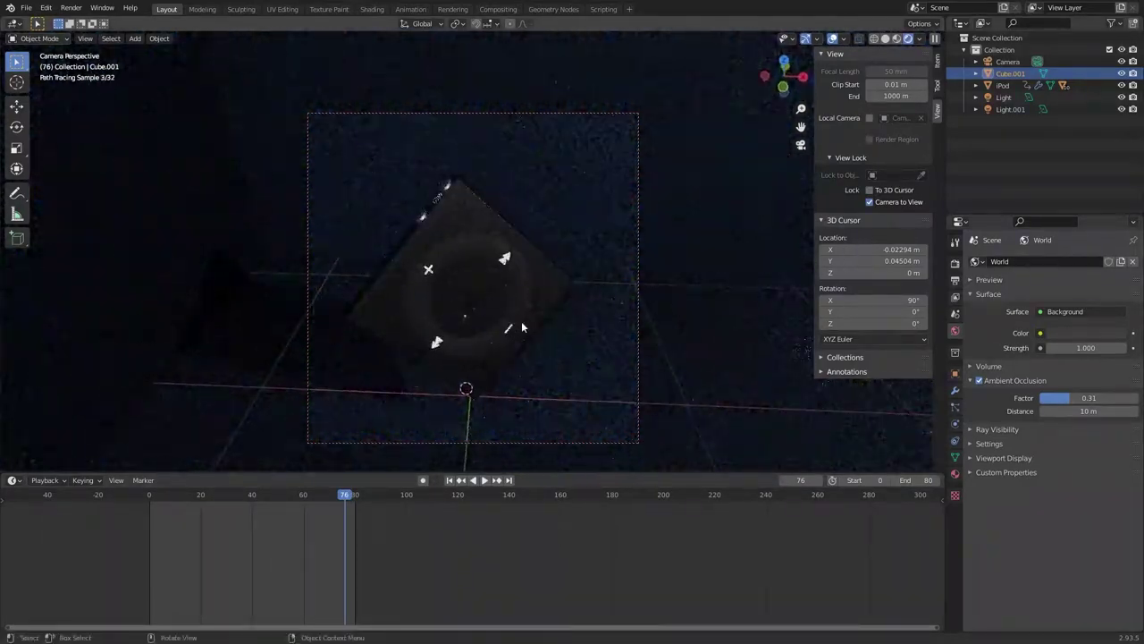
key("ctrl+shift+space")
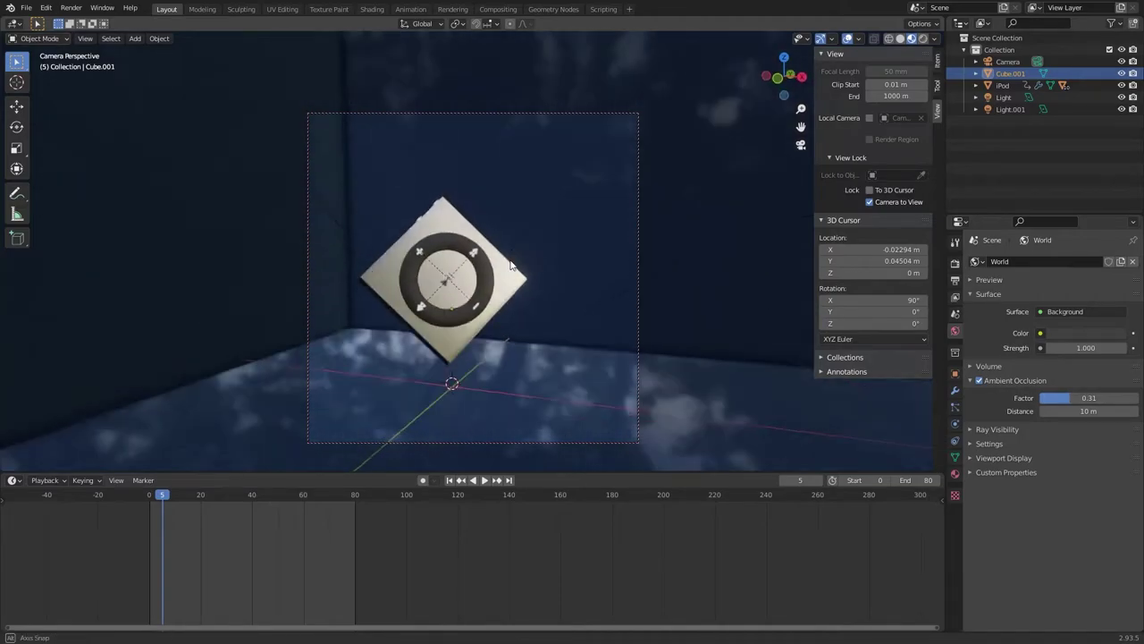
key("z")
left_click(686, 255)
key("KP_0")
Make Light.001 a Rectangle area light with Size Y 0.143 m.
left_click(1010, 109)
key("KP_Decimal")
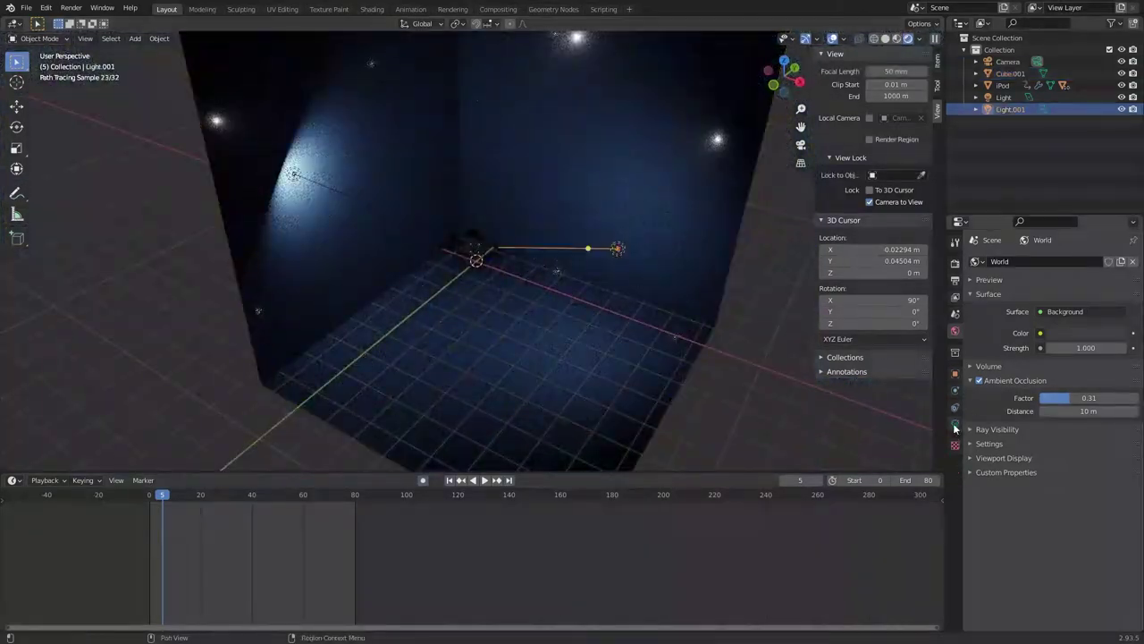
key("KP_0")
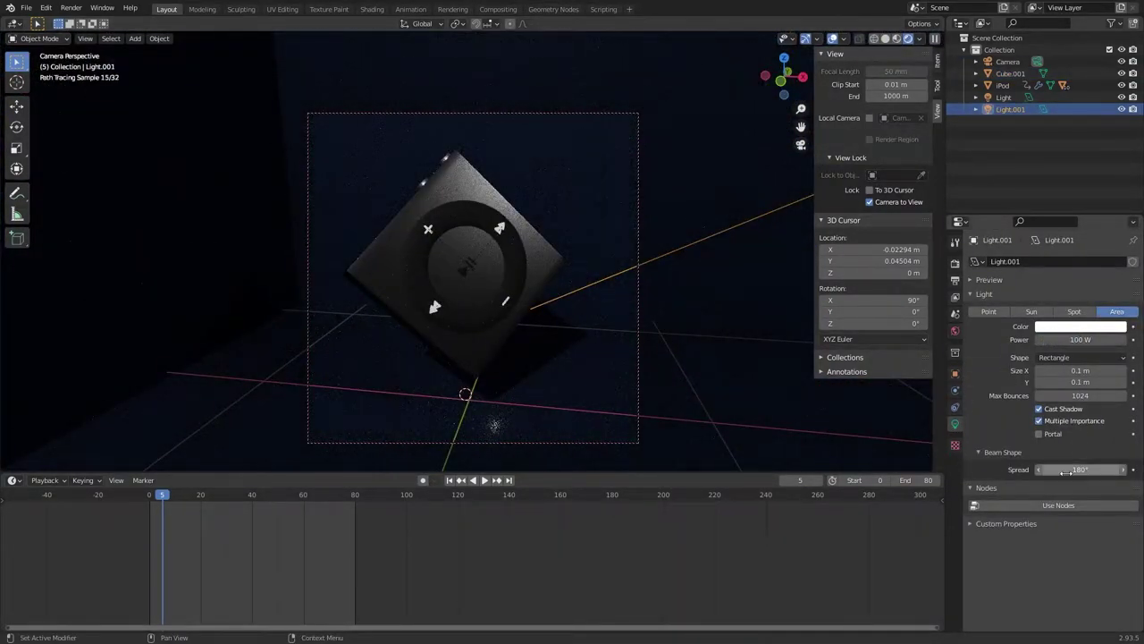
left_click(1078, 357)
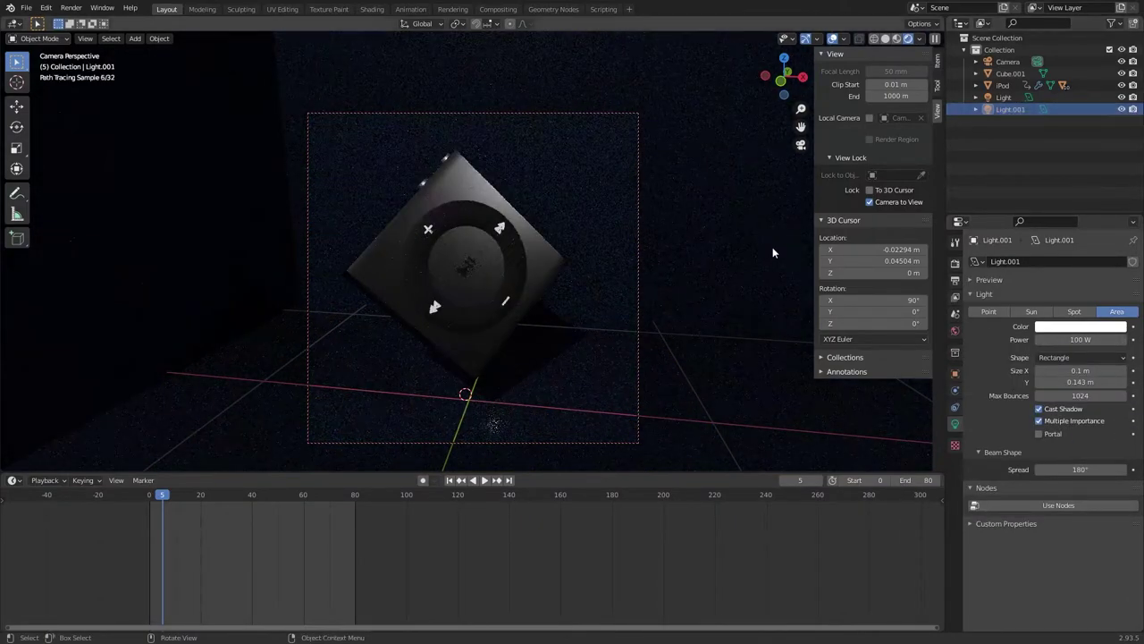
Test-render frame 5, try Image > Save As, then close the render window.
key("F12")
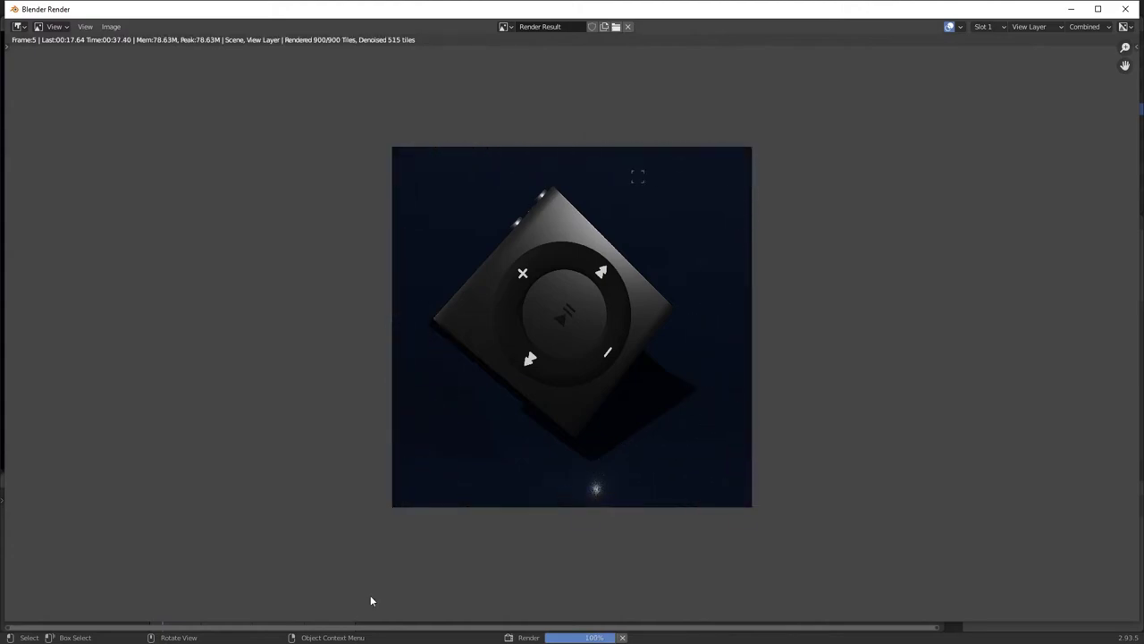
left_click(111, 26)
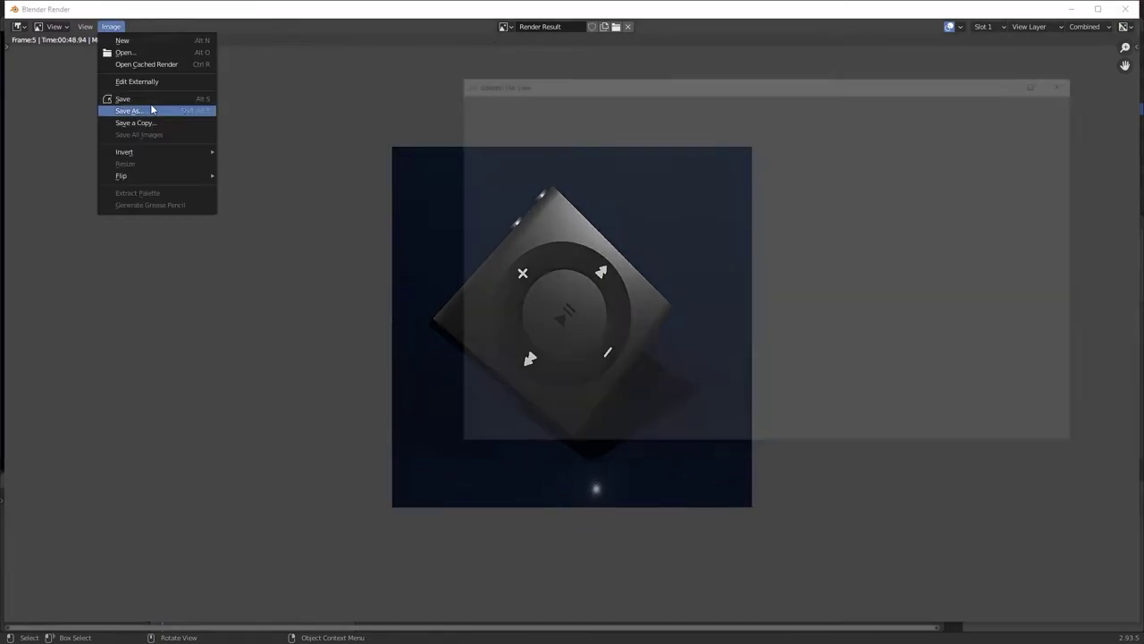
left_click(153, 110)
left_click(958, 435)
key("Escape")
Inspect the iPod up close and play the rotation animation in rendered shading.
left_click(572, 243)
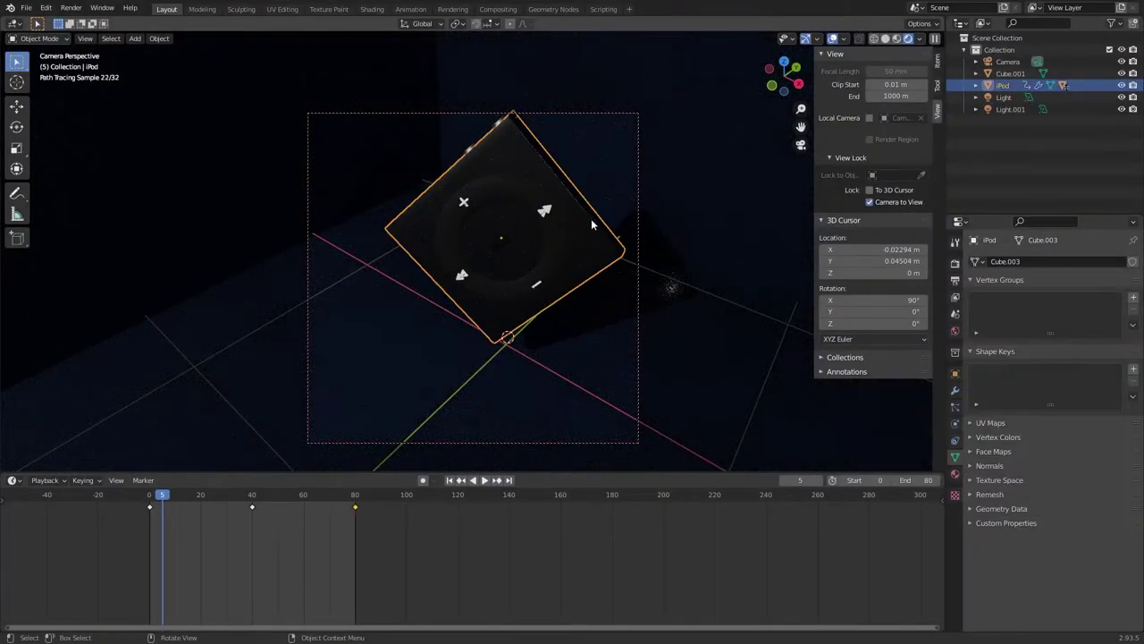
key("KP_Decimal")
middle_click_drag(508, 308, 765, 220)
key("KP_0")
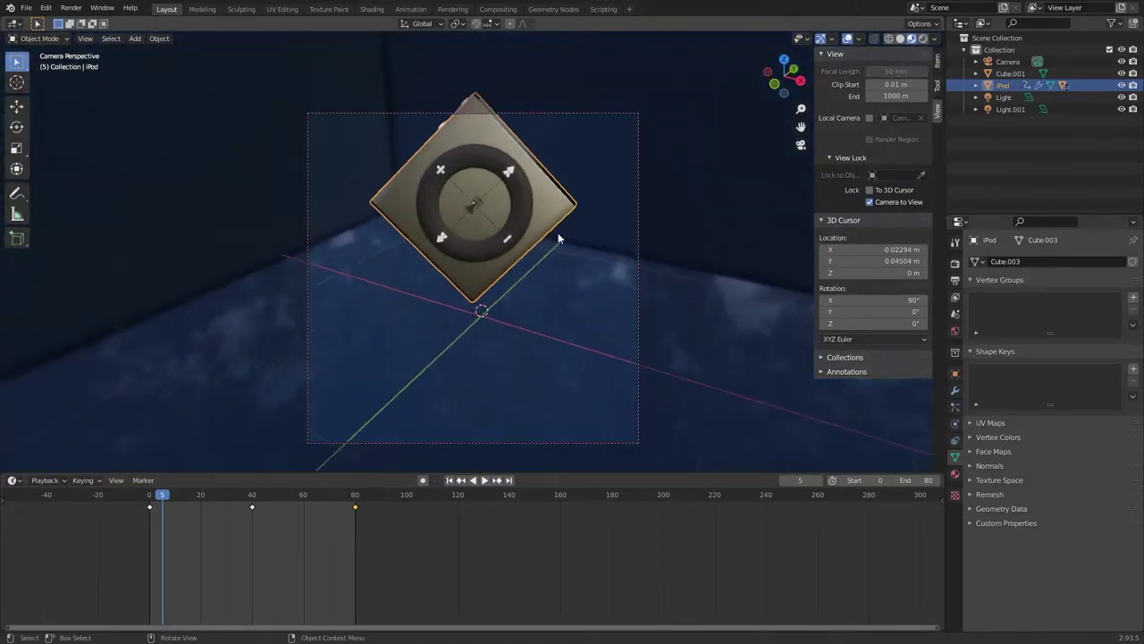
key("space")
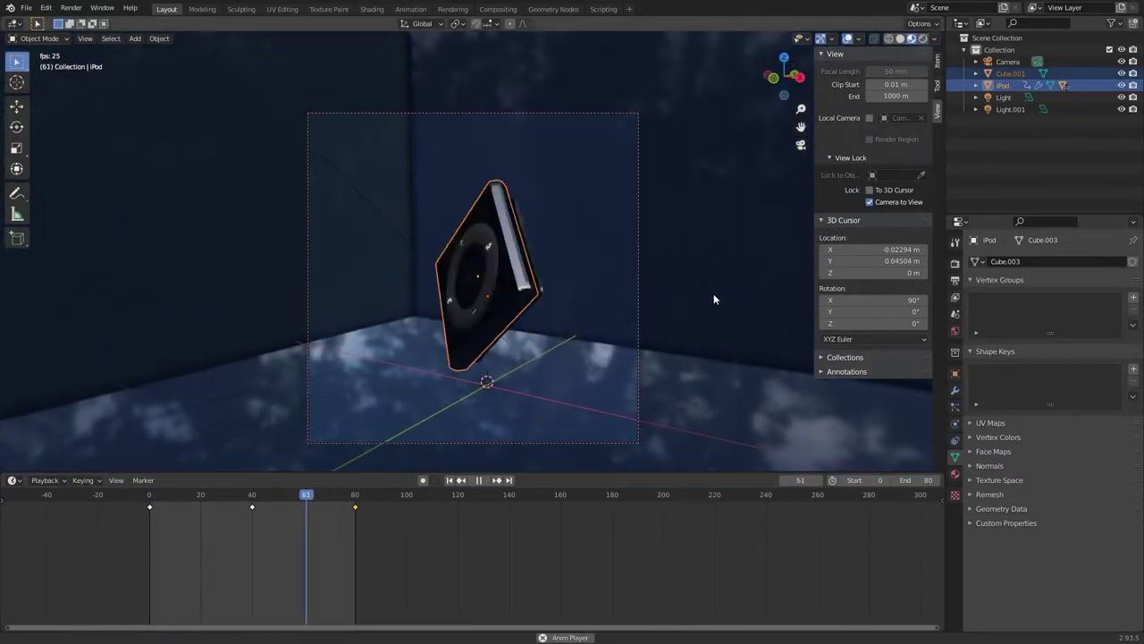
key("Escape")
left_click(922, 39)
Raise Light.001's power to 400 W and confirm output at 1920×1920 px, 100%.
left_click(1004, 96)
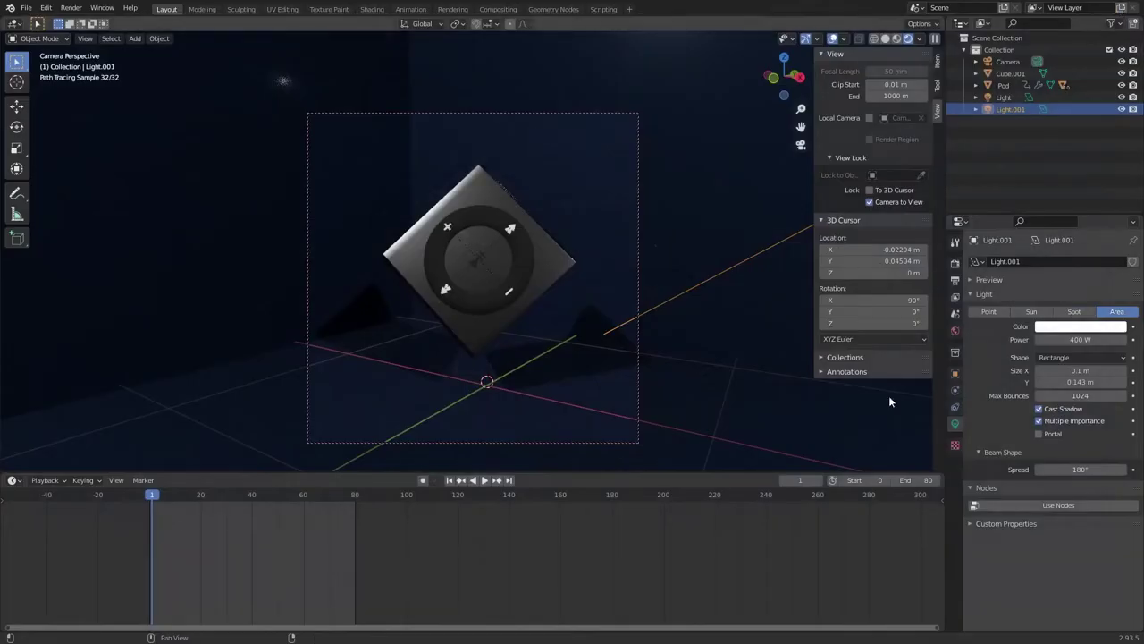
left_click(955, 264)
left_click(955, 279)
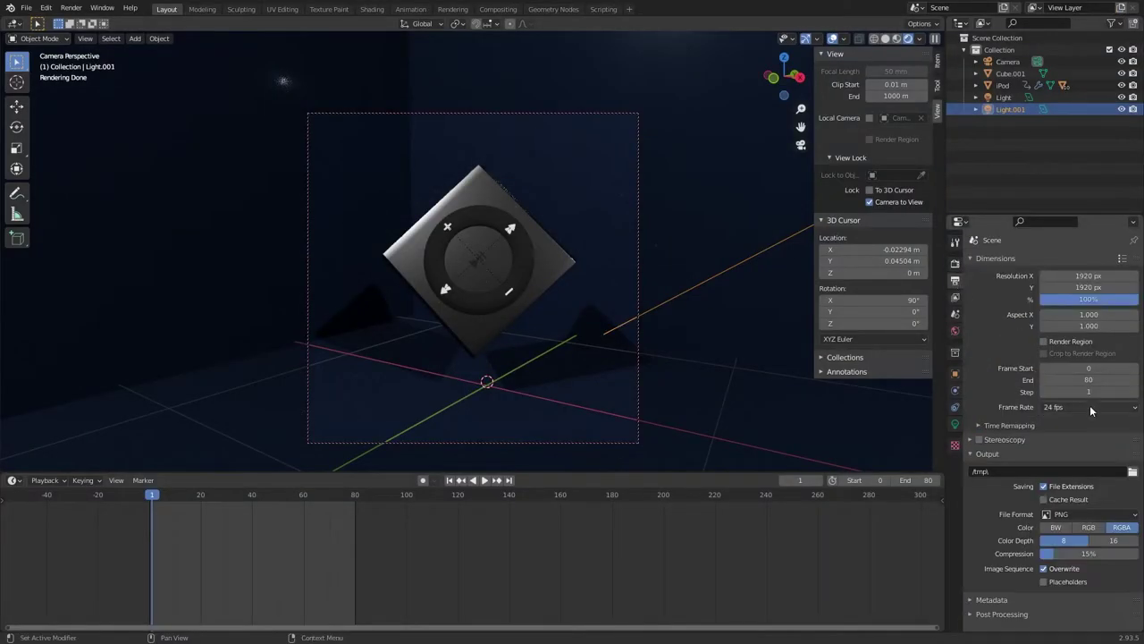
left_click(974, 453)
left_click(970, 481)
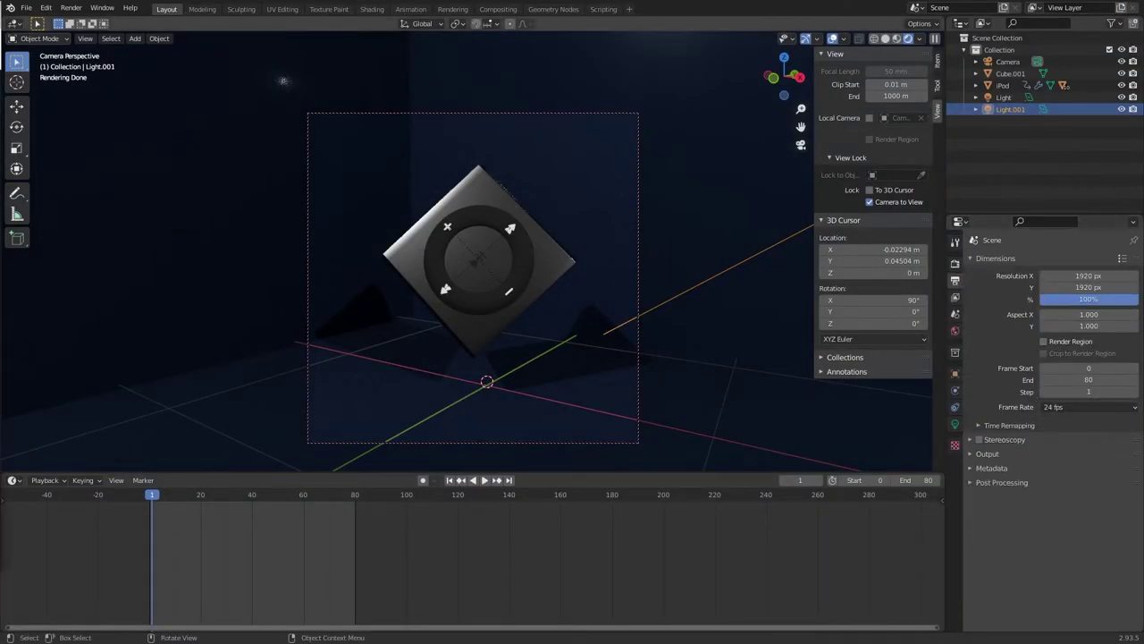
Render frame 1 at full resolution, save the image via Save As, and close the render window.
key("F12")
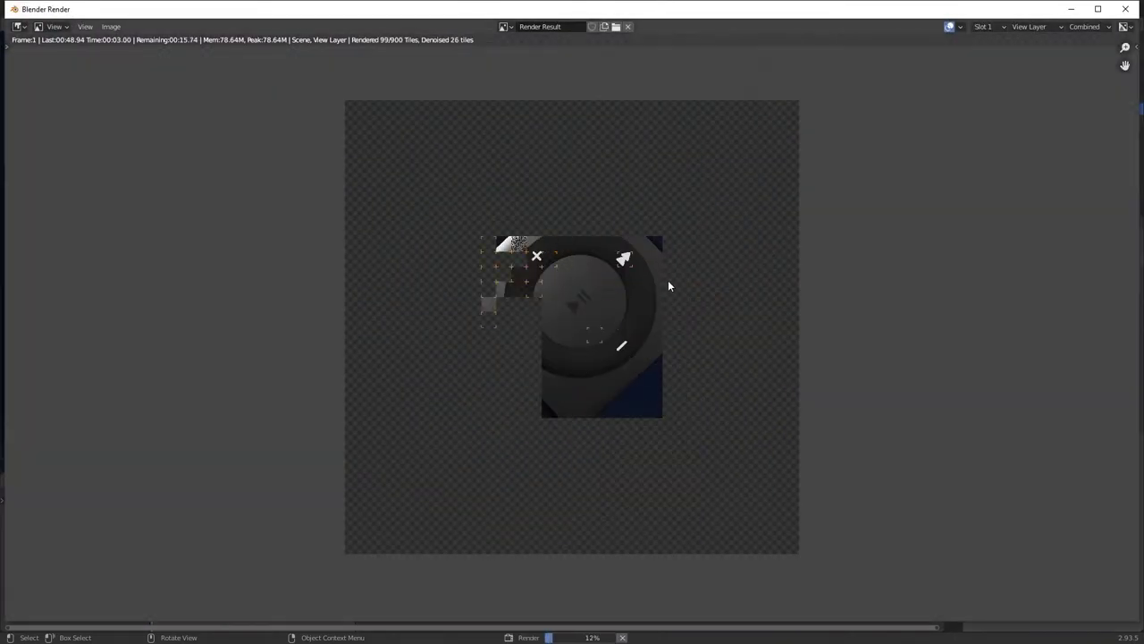
scroll(785, 462, "down", 1)
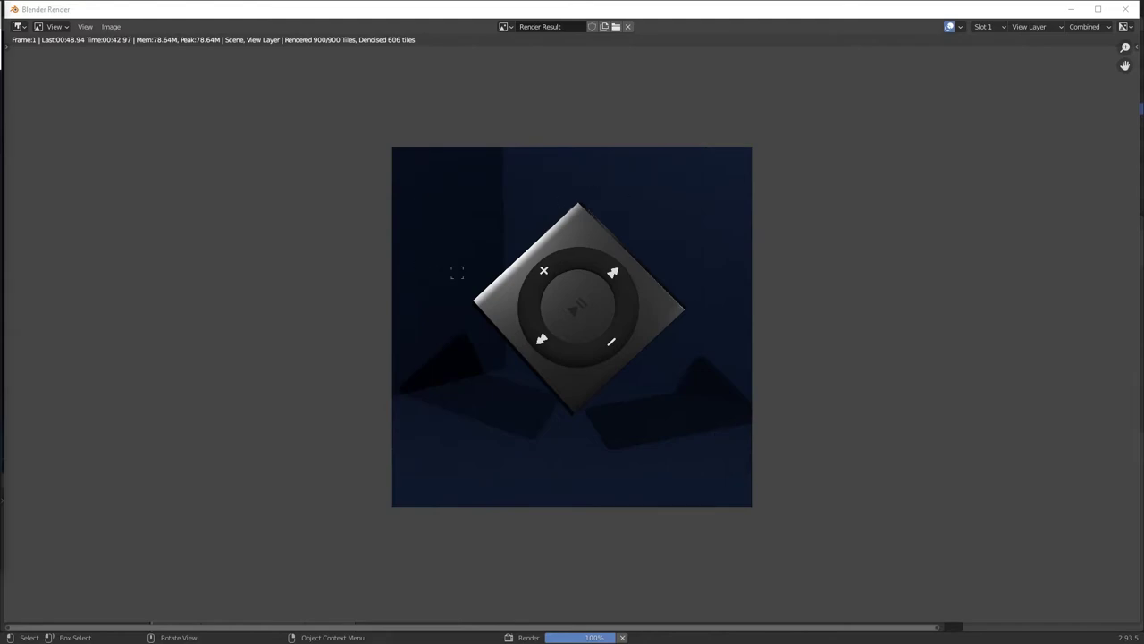
key("shift+alt+s")
key("Return")
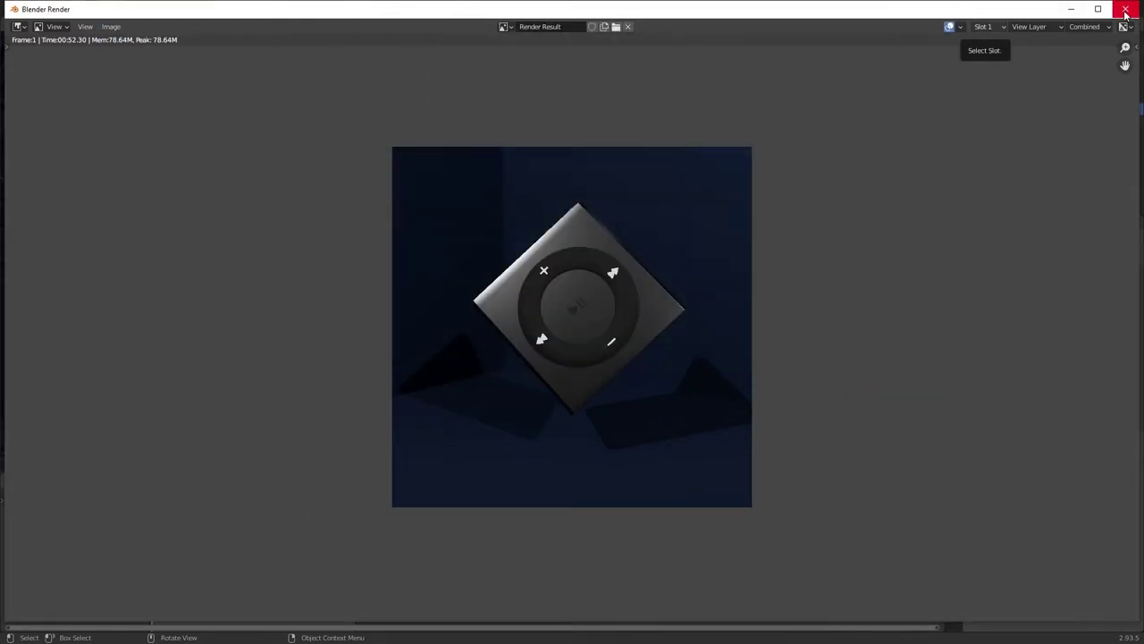
key("Escape")
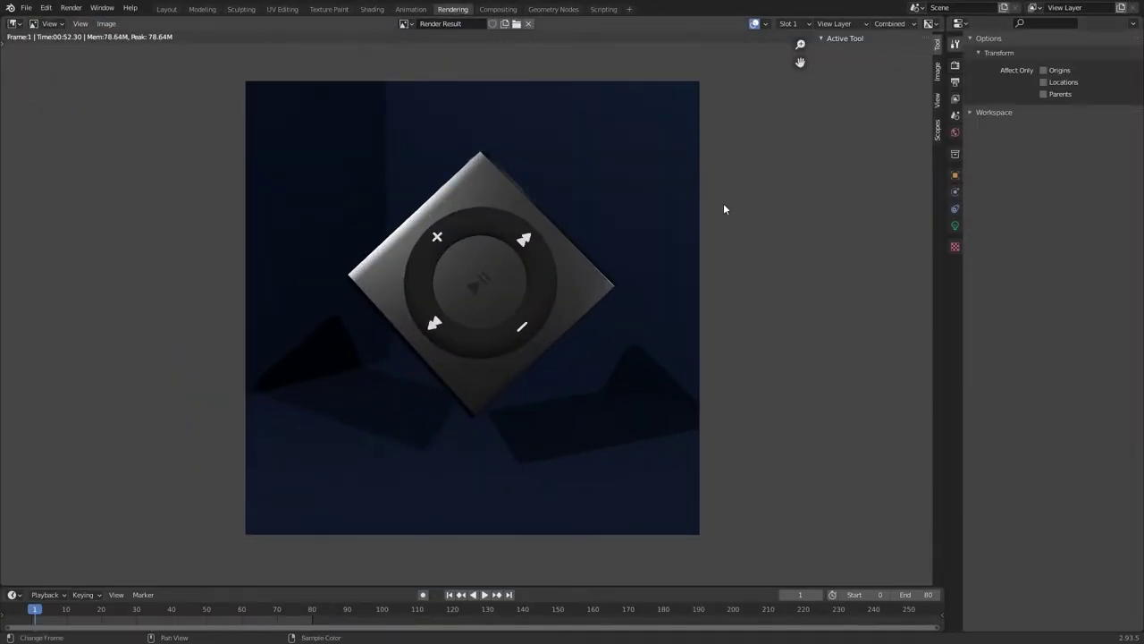